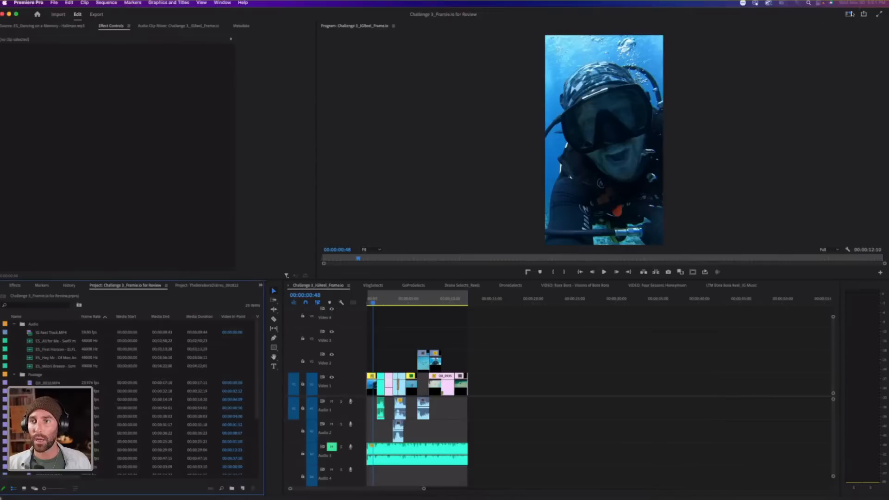
Switch to the Review workspace and open Demo Project in Frame.io.
left_click(849, 16)
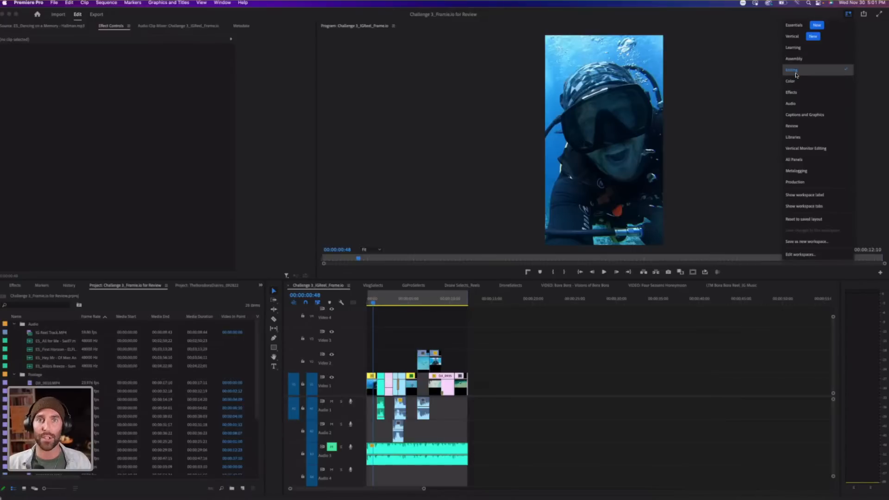
left_click(798, 127)
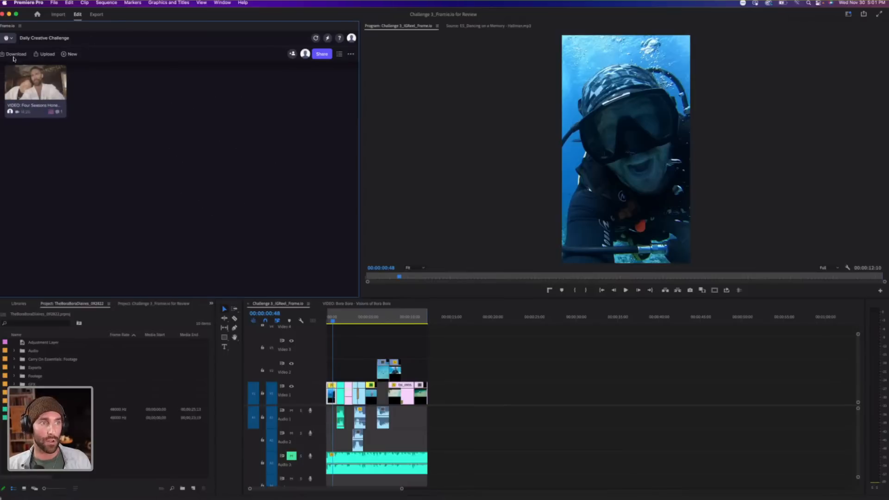
left_click(9, 39)
left_click(20, 72)
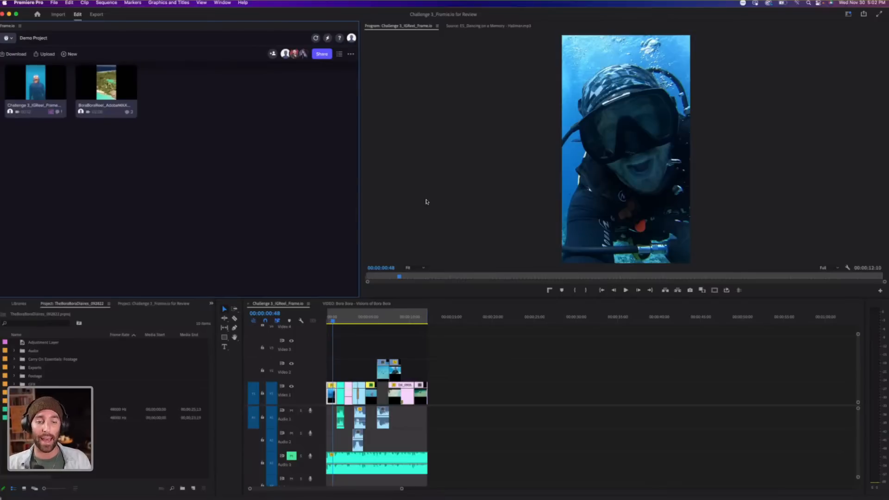
Switch to Frame.io in Chrome and open BoraBoraReel_AdobeMAX.mp4 from Demo Project.
mouse_move(552, 496)
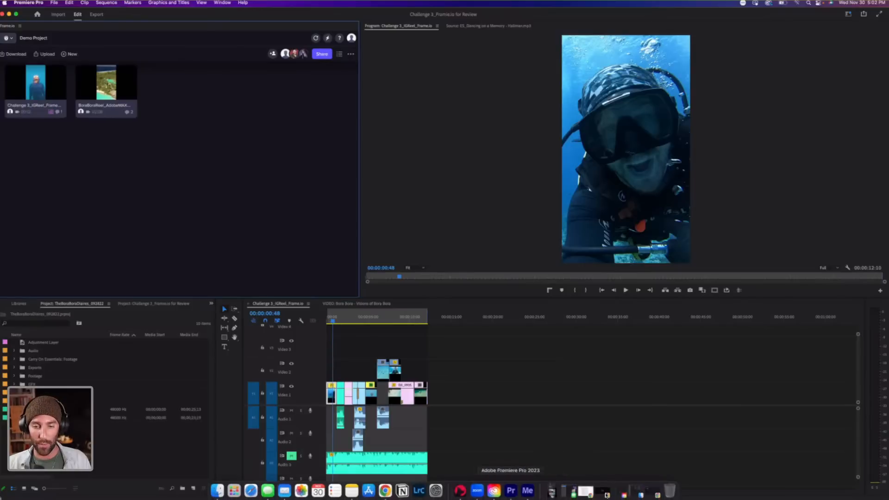
left_click(638, 494)
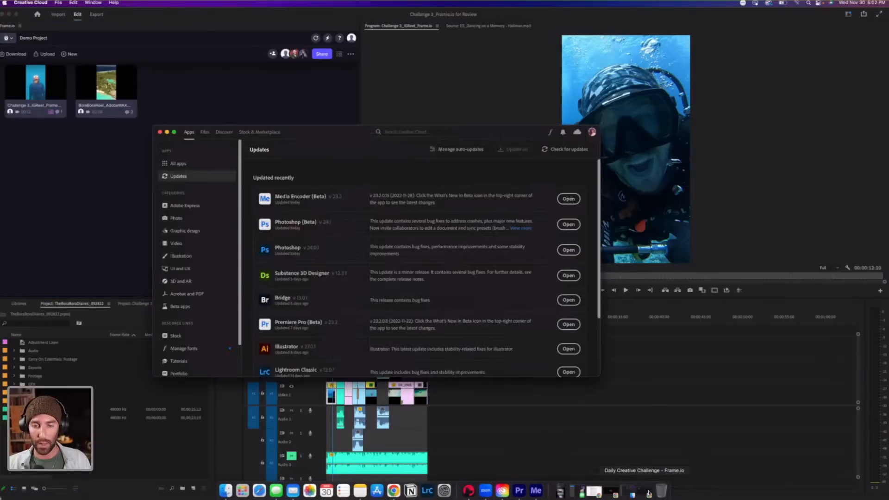
left_click(649, 494)
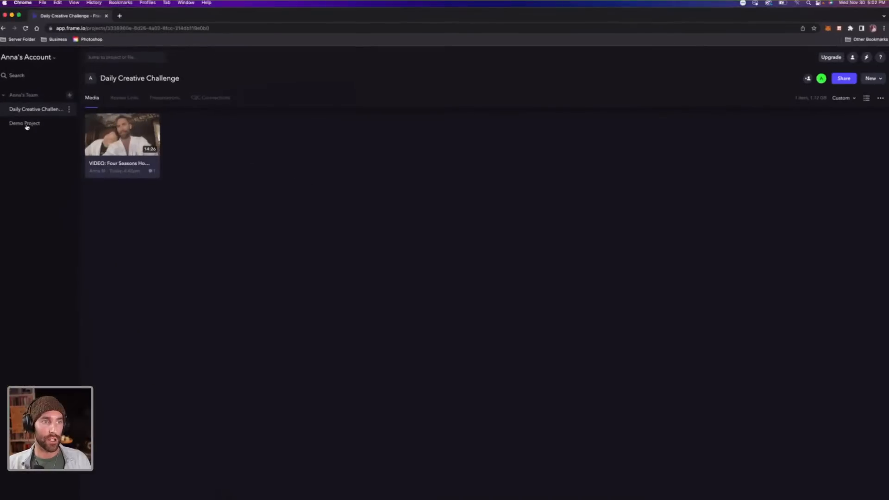
left_click(25, 124)
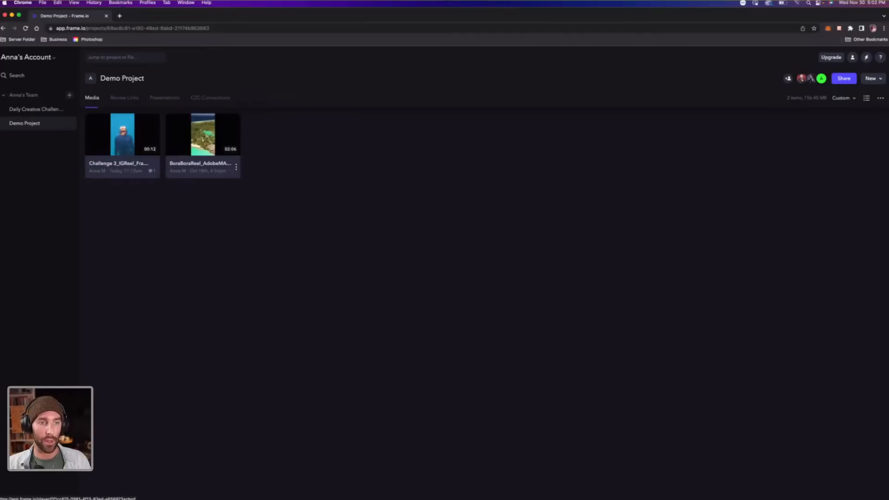
left_click(186, 144)
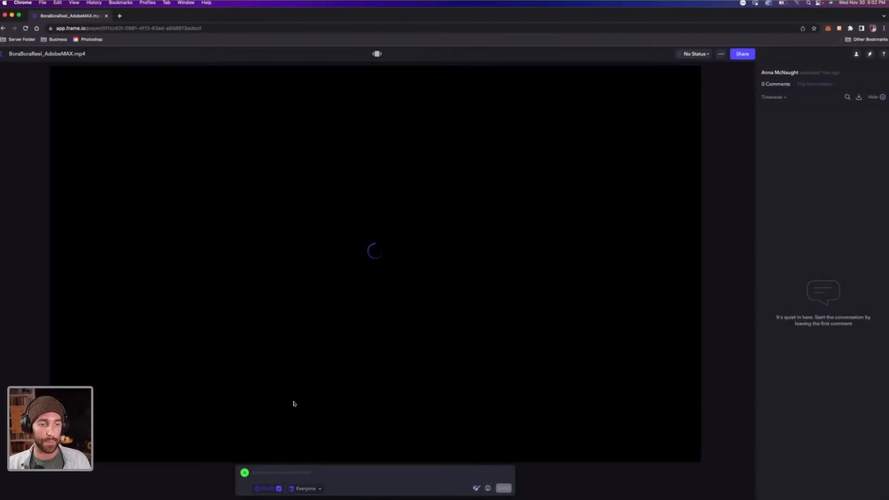
left_click(279, 470)
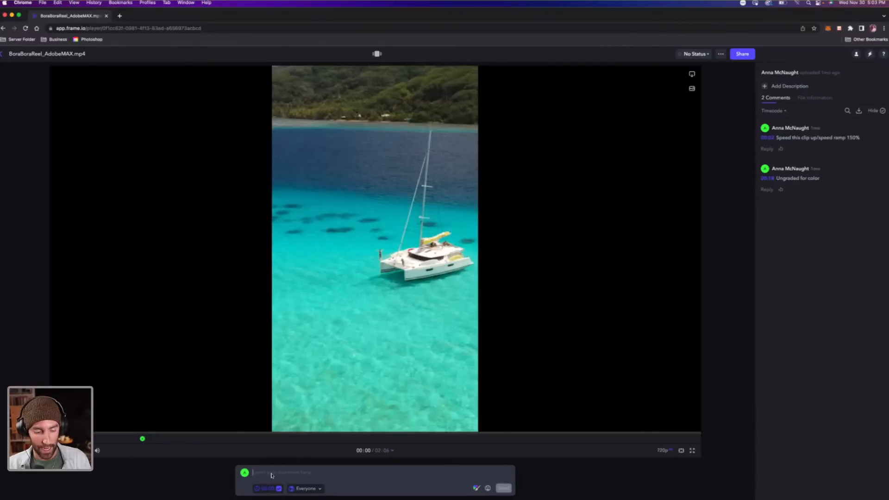
type("Hi")
key("BackSpace")
key("BackSpace")
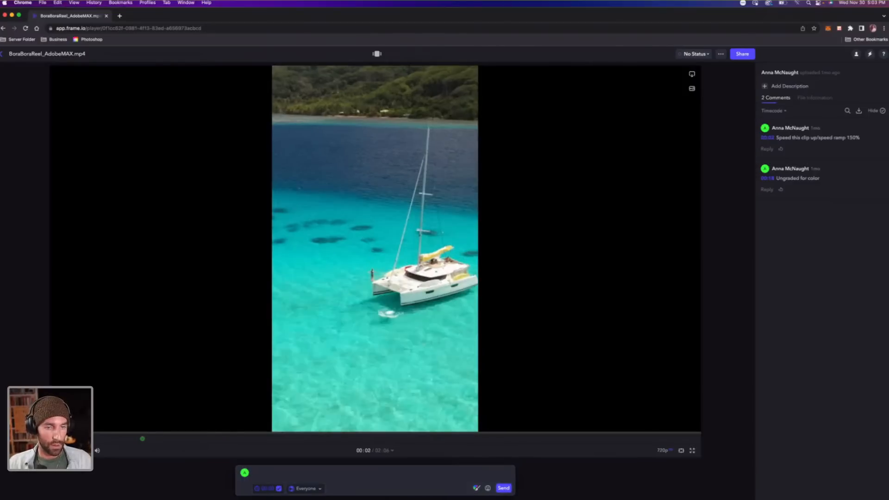
Move the reel's playback to 00:27 and switch back to Premiere Pro.
left_click(193, 435)
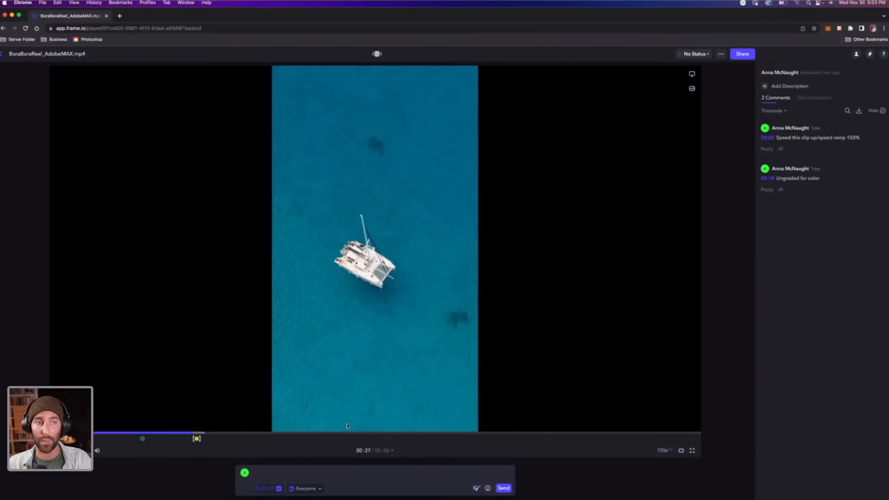
mouse_move(524, 494)
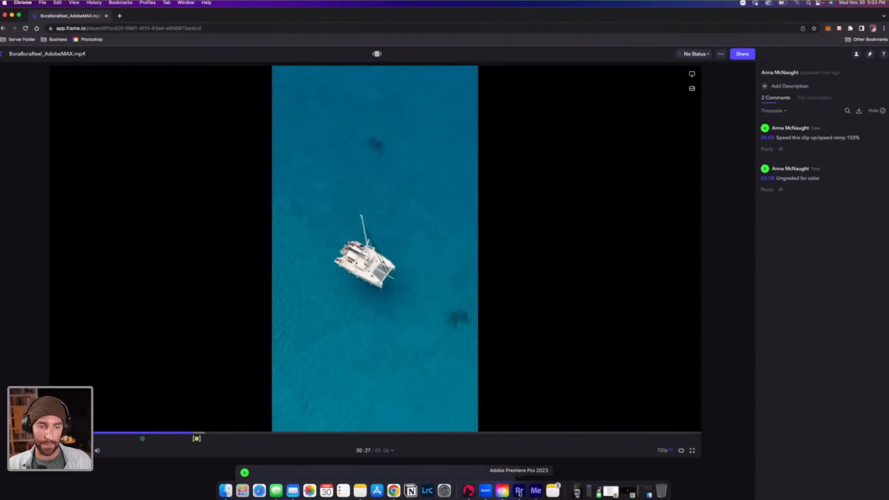
left_click(520, 494)
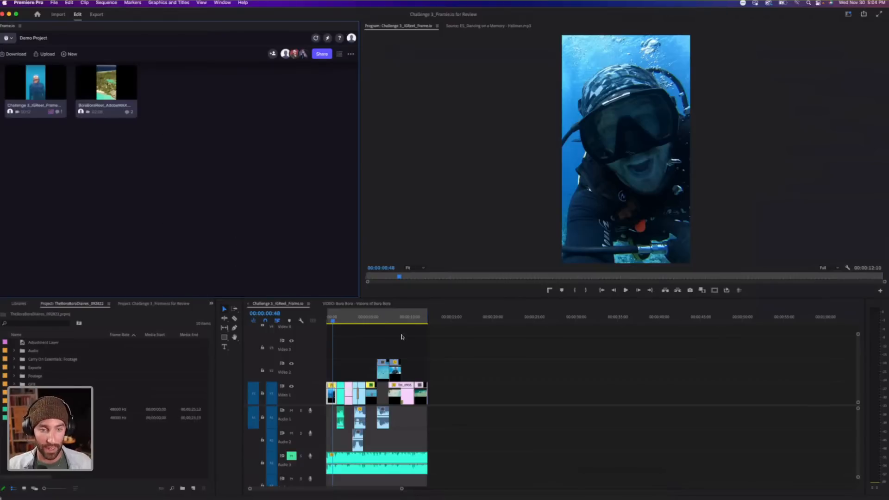
Start playing the Challenge 3_IGReel_Frame.io sequence from its beginning, then pause it within the first clip.
left_click(420, 356)
key("backslash")
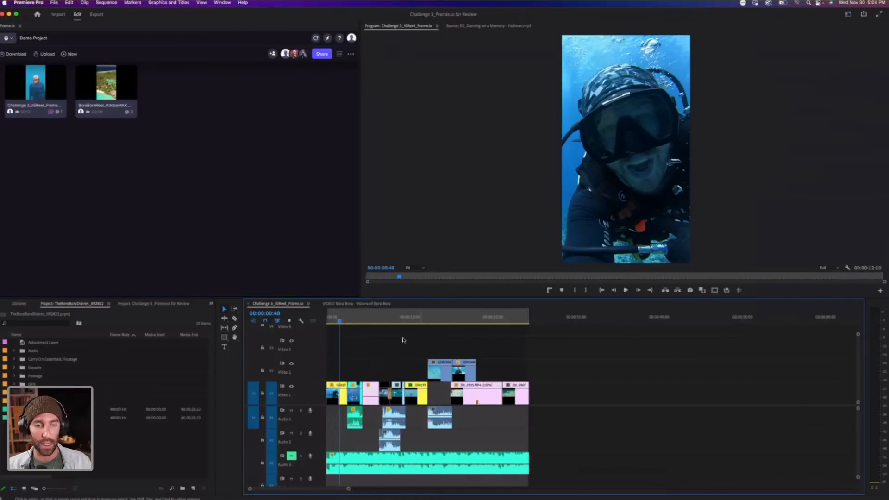
key("Home")
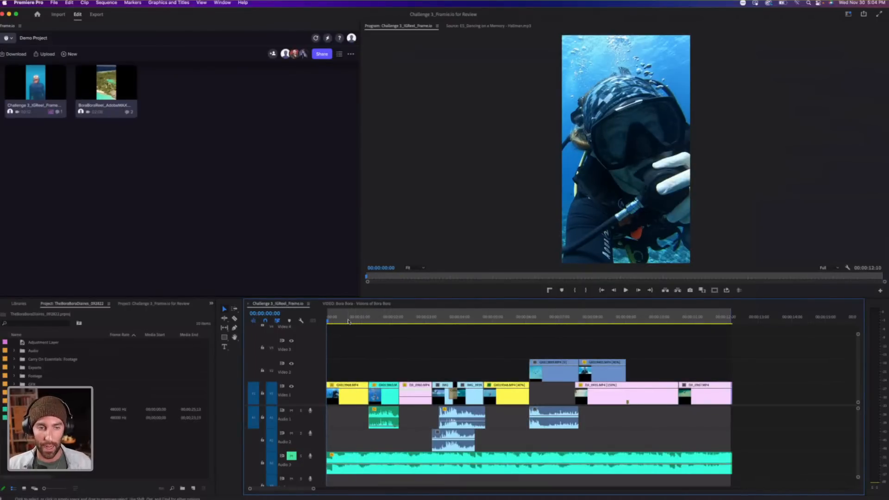
key("minus")
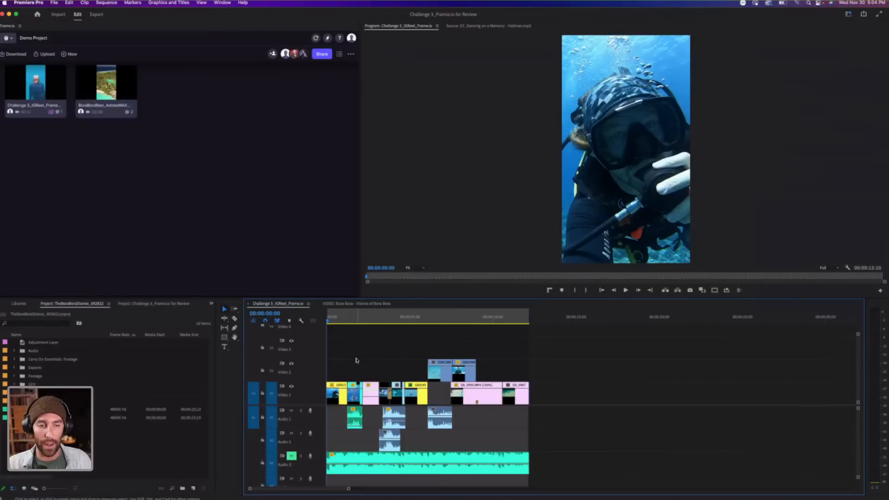
key("space")
key("space")
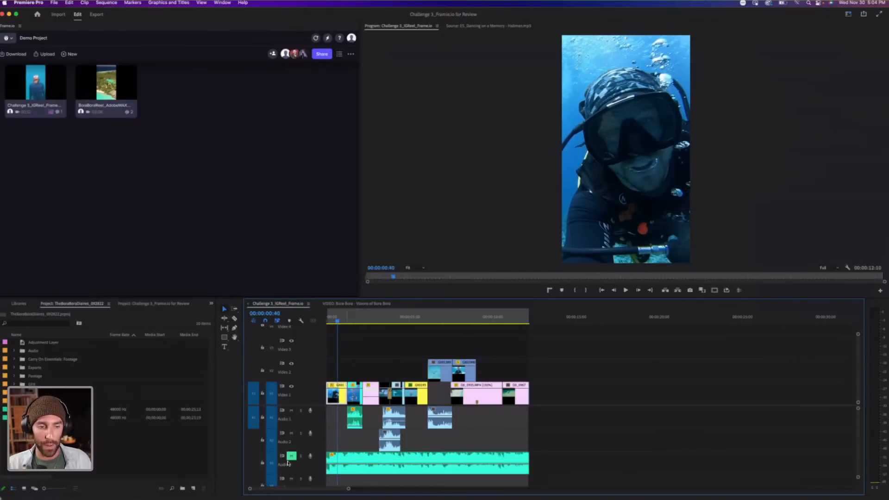
Unmute the Audio 3 music track and play the rest of the sequence up to 00:00:12:00.
left_click(291, 457)
key("space")
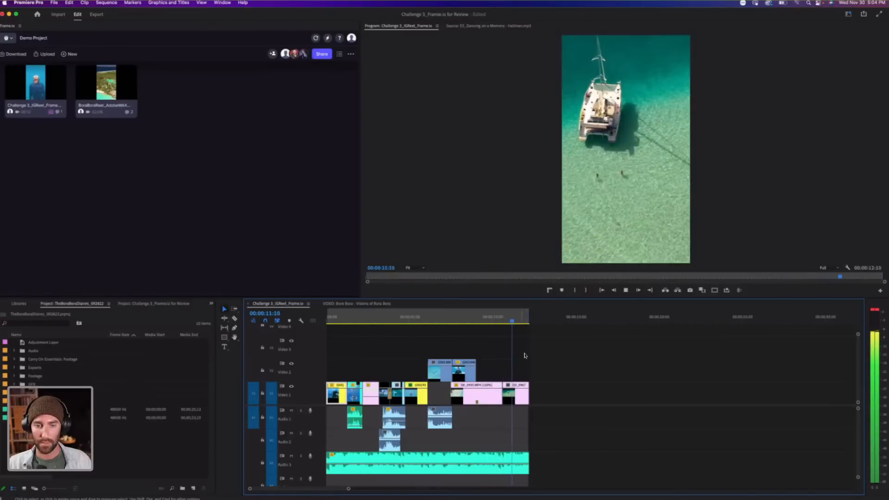
key("space")
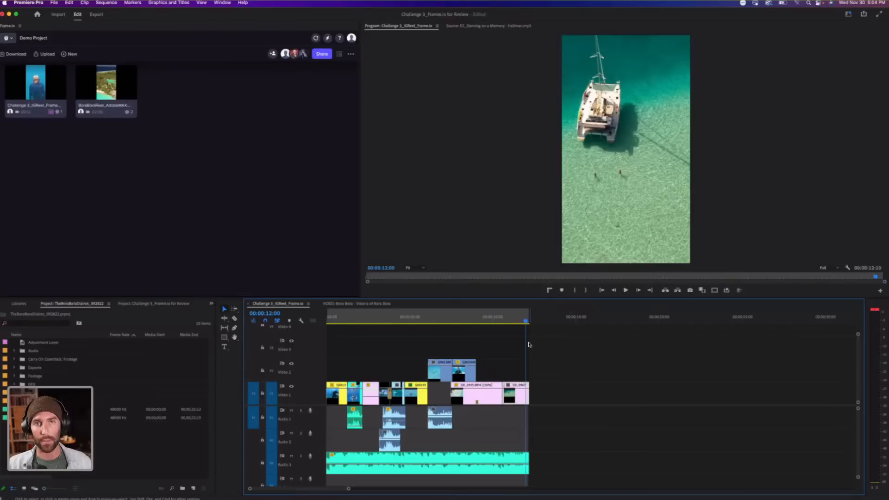
Scrub through the sequence to inspect its later clips, leaving the playhead at 00:00:11:32.
left_click(469, 320)
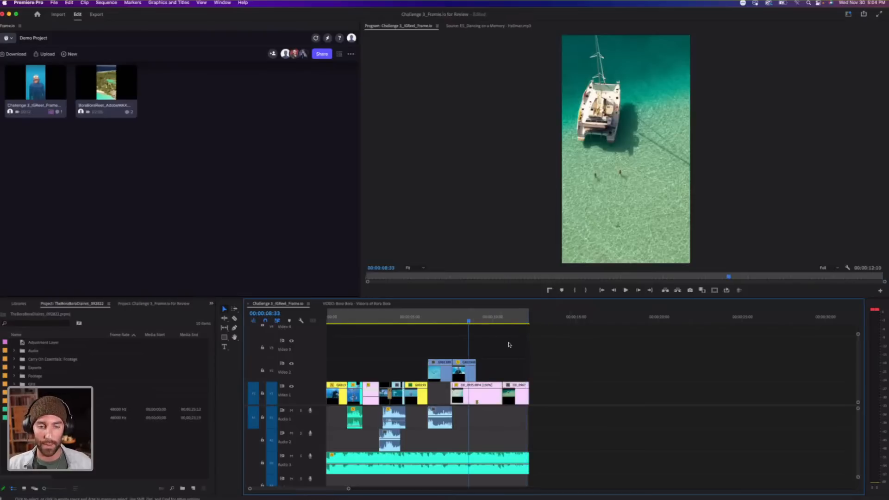
left_click(234, 201)
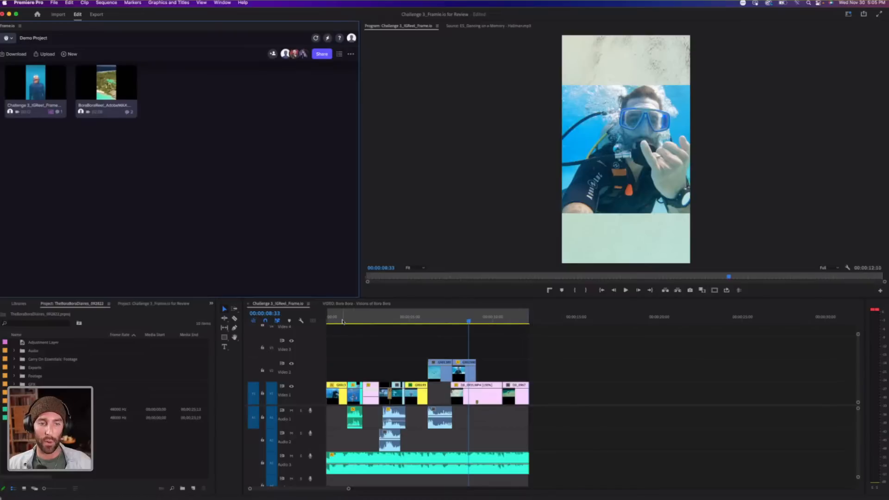
left_click_drag(468, 320, 518, 319)
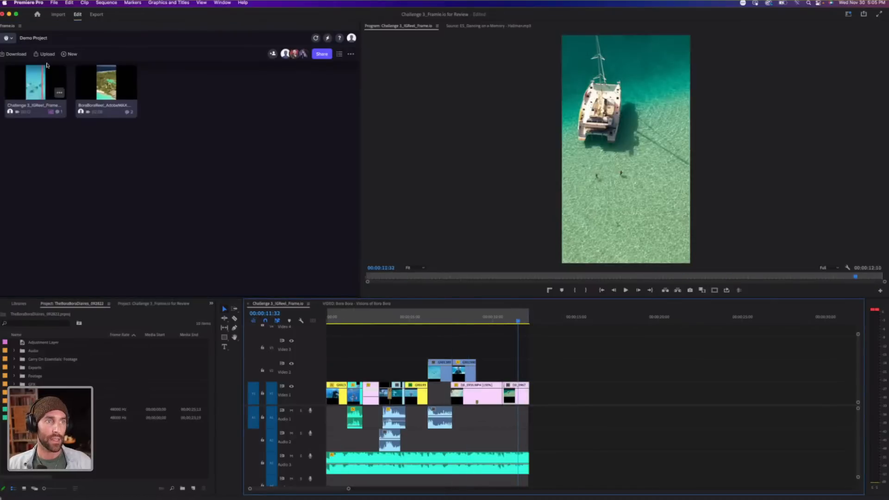
left_click(52, 32)
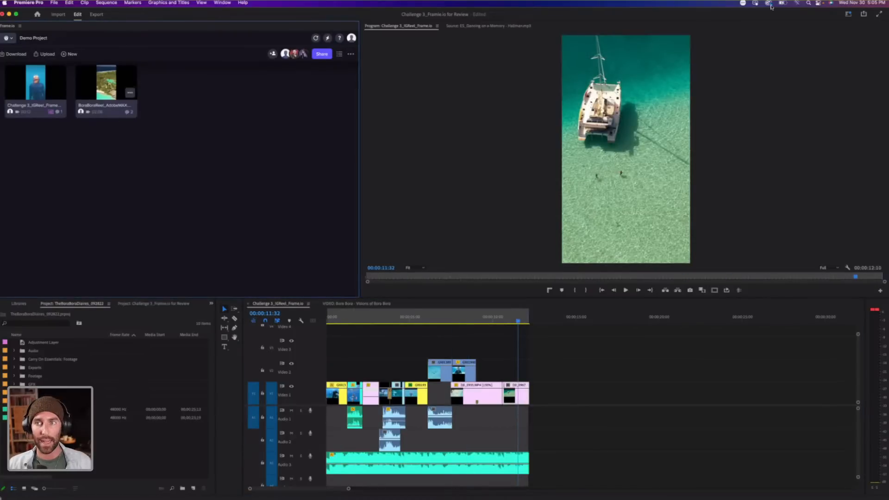
left_click(849, 14)
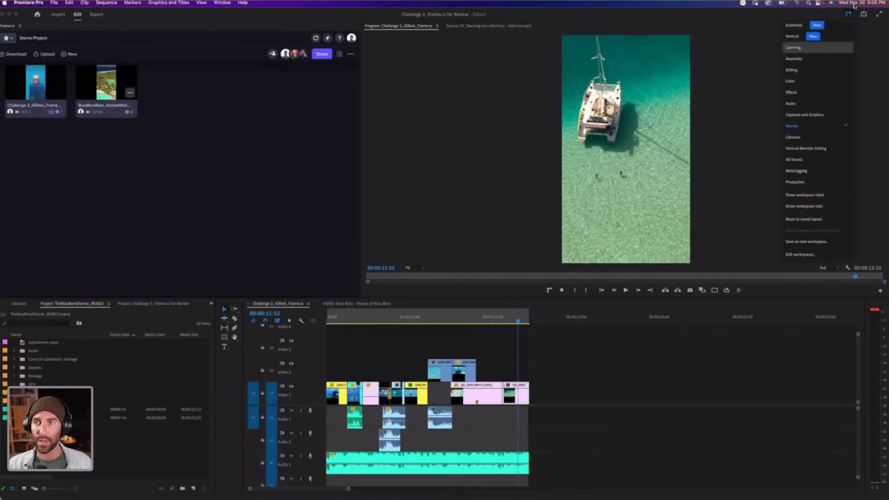
left_click(807, 70)
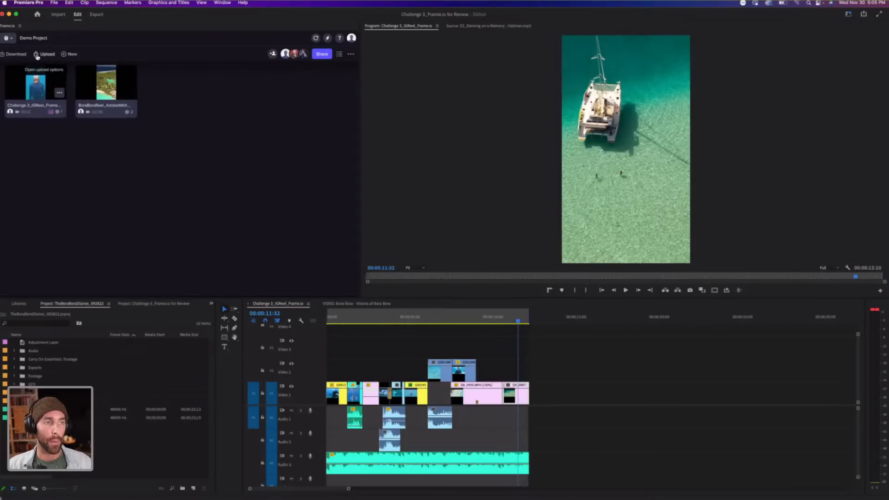
Switch Frame.io to the Daily Creative Challenge project and begin an upload of the active sequence.
left_click(9, 38)
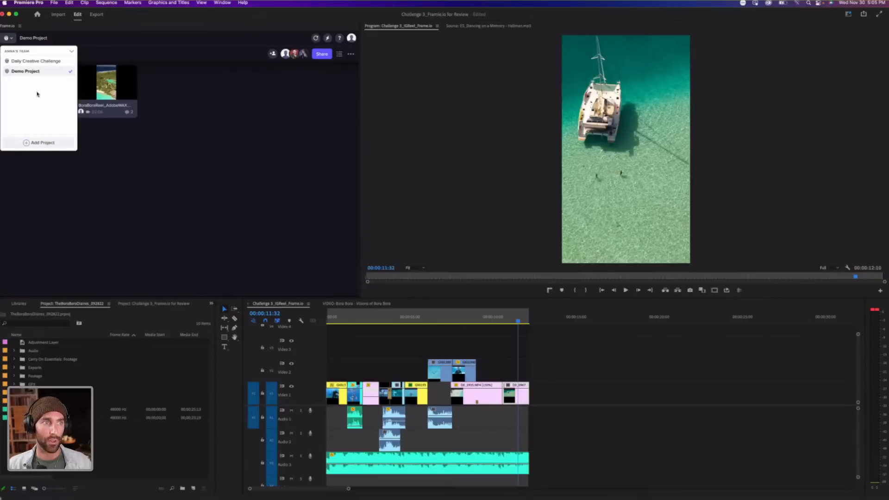
left_click(33, 61)
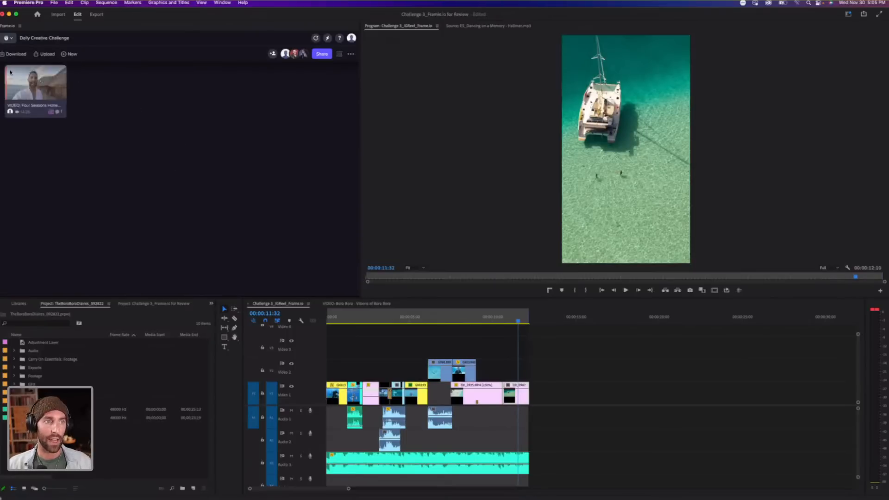
left_click(36, 55)
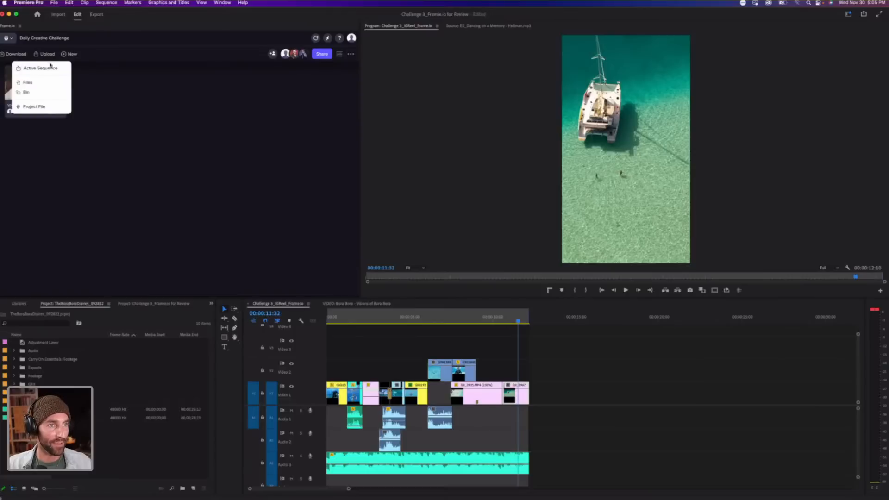
left_click(19, 71)
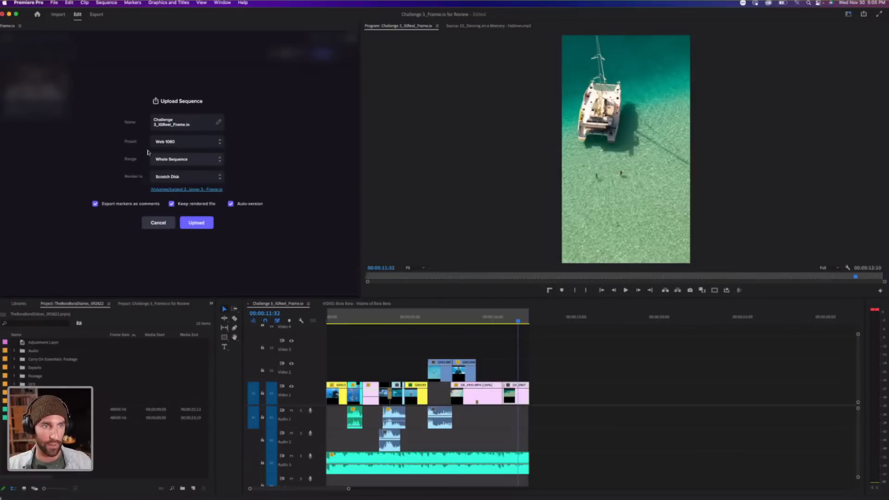
Review the preset, range and scratch disk location options for the sequence upload without changing them.
left_click(190, 143)
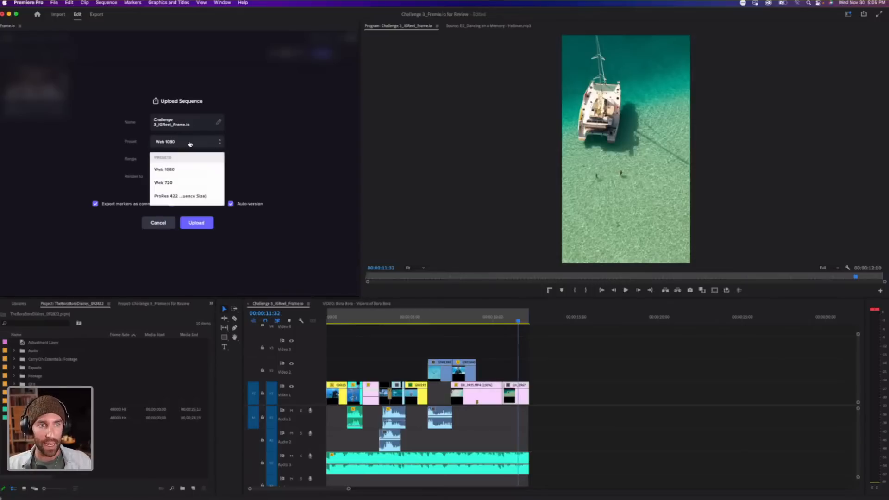
left_click(188, 144)
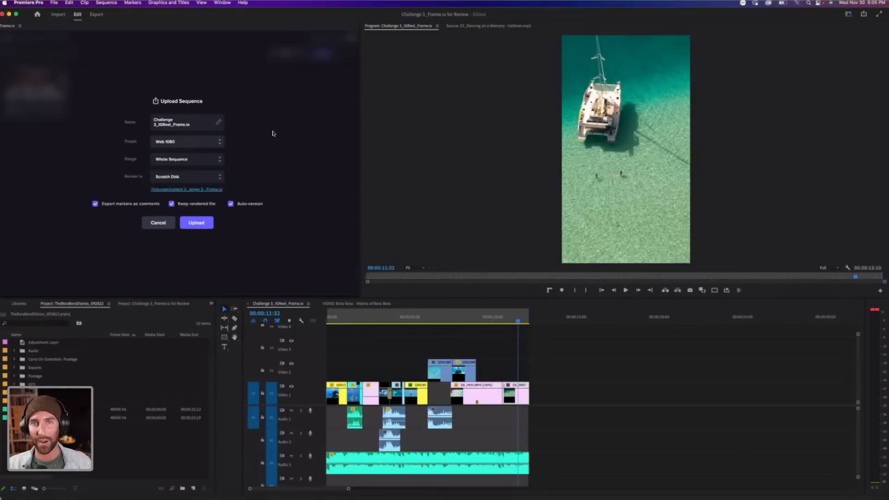
left_click(191, 161)
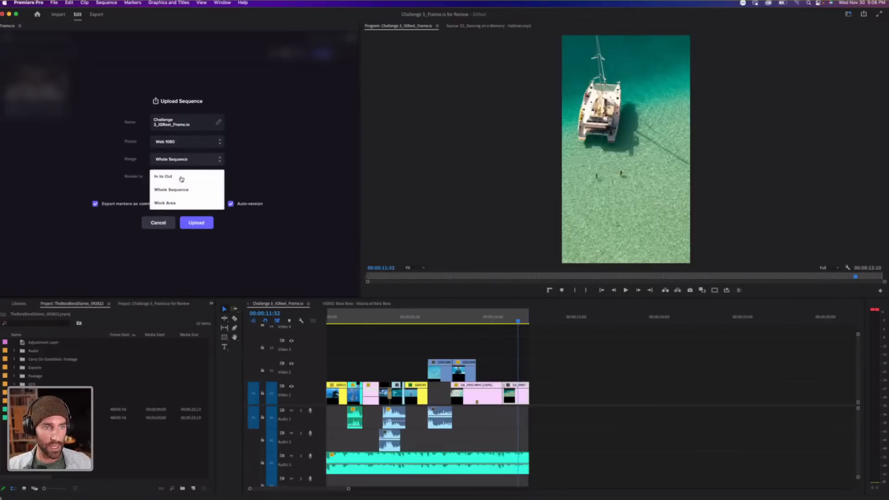
left_click(176, 164)
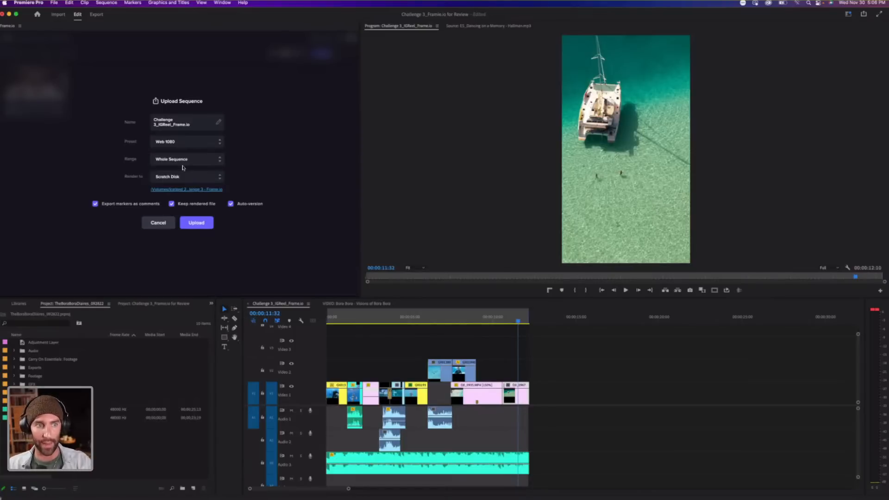
left_click(176, 191)
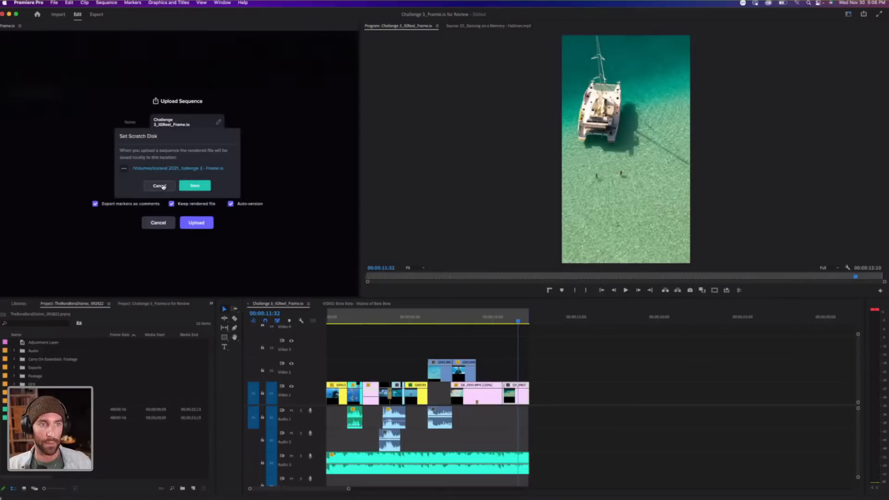
left_click(160, 186)
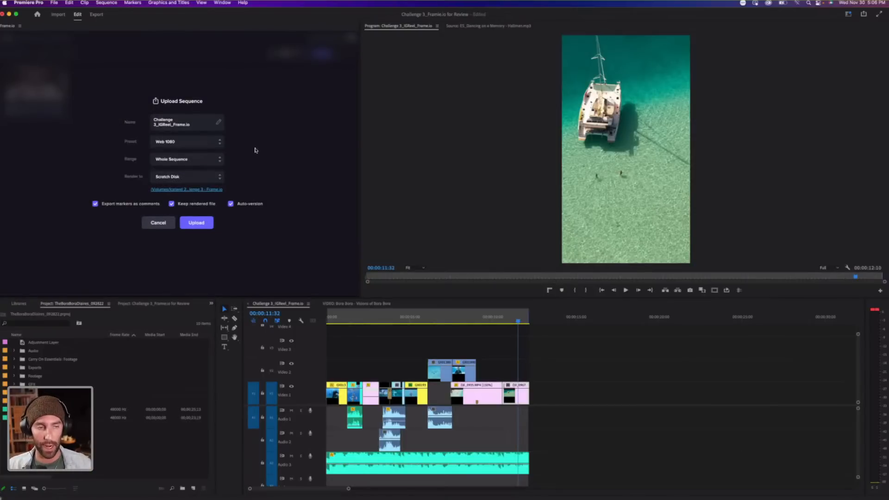
Start the sequence upload with the current settings and check its render in Media Encoder, allowing microphone access, before returning to Premiere Pro.
left_click(196, 223)
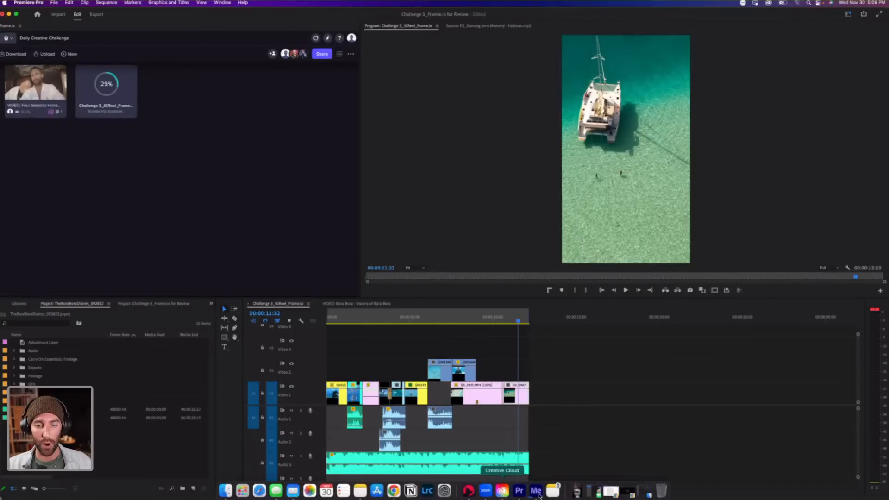
left_click(536, 493)
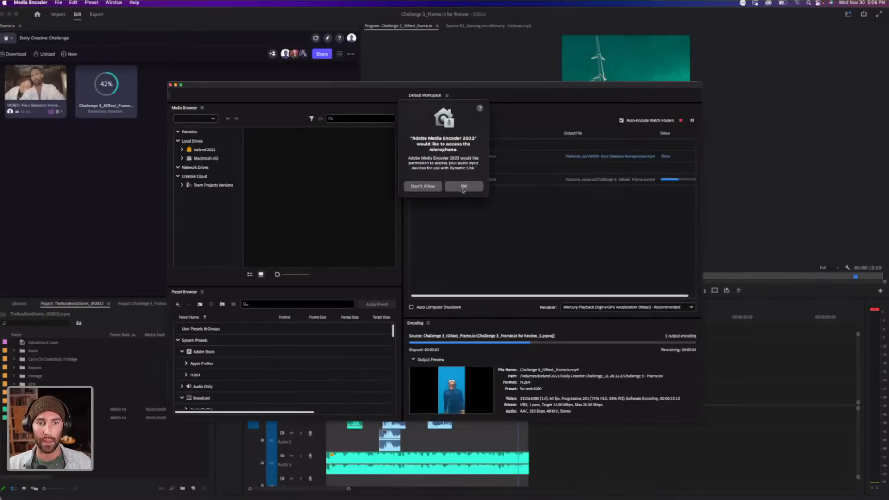
left_click(464, 190)
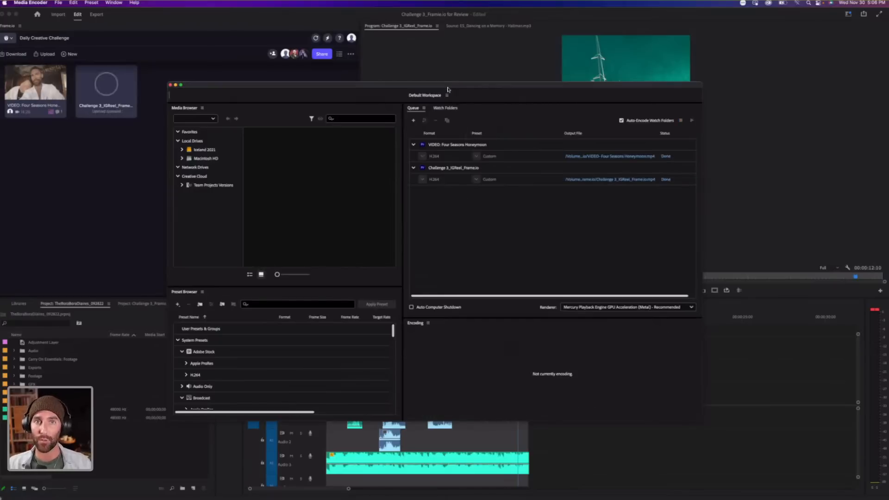
left_click(108, 165)
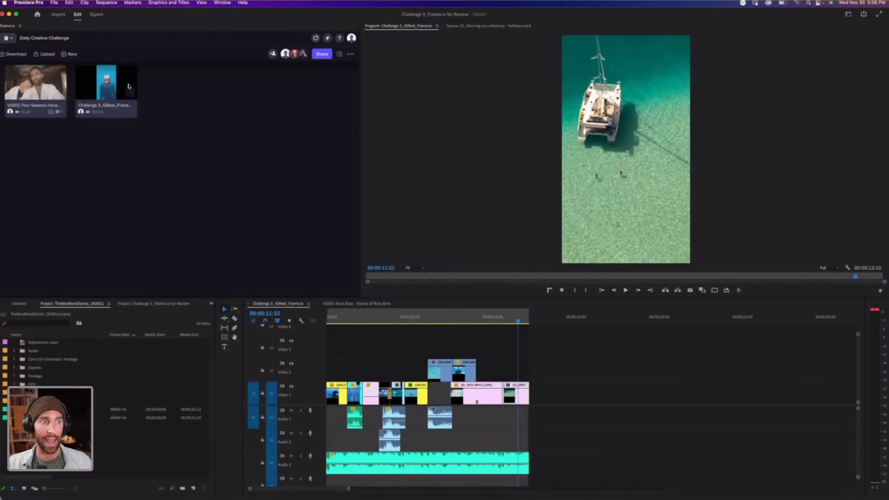
Switch to Frame.io in Chrome and open the Challenge 3_IGReel_Frame.io video from the Daily Creative Challenge project.
mouse_move(503, 493)
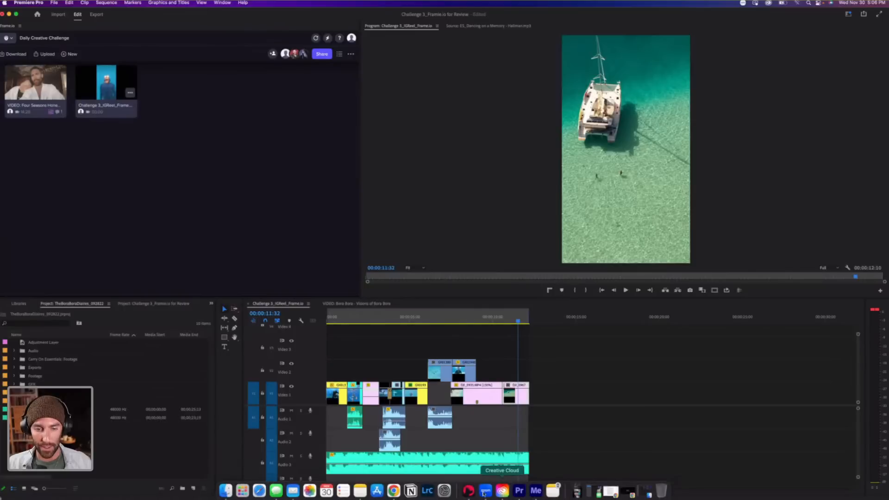
left_click(394, 491)
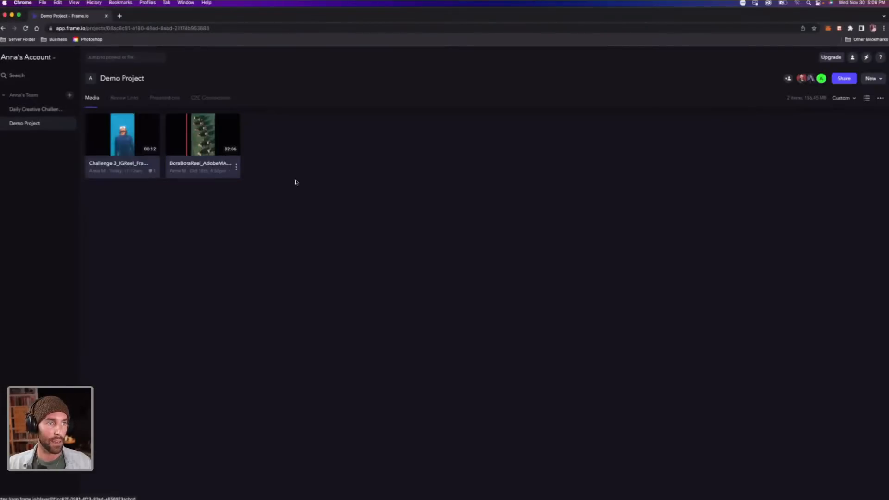
left_click(32, 111)
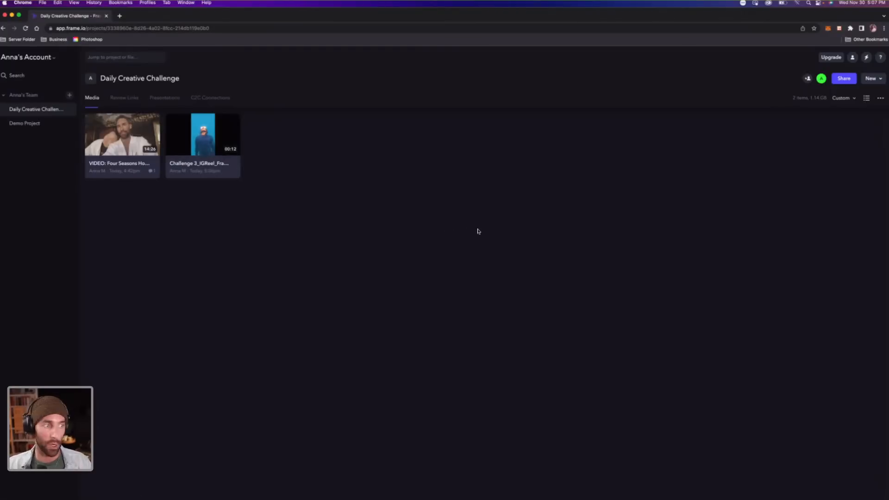
left_click(183, 137)
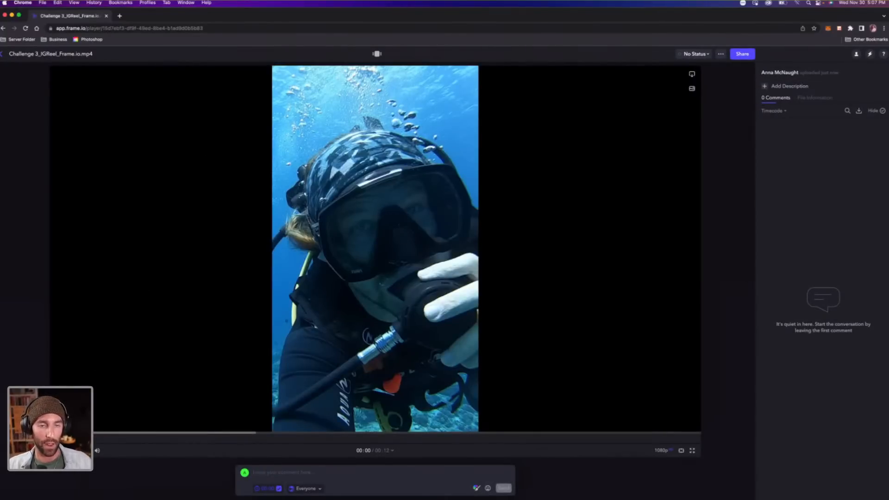
Play the video to 00:04 and post a comment there telling the editor by first name "Awesome transition" and "Very seamless".
key("space")
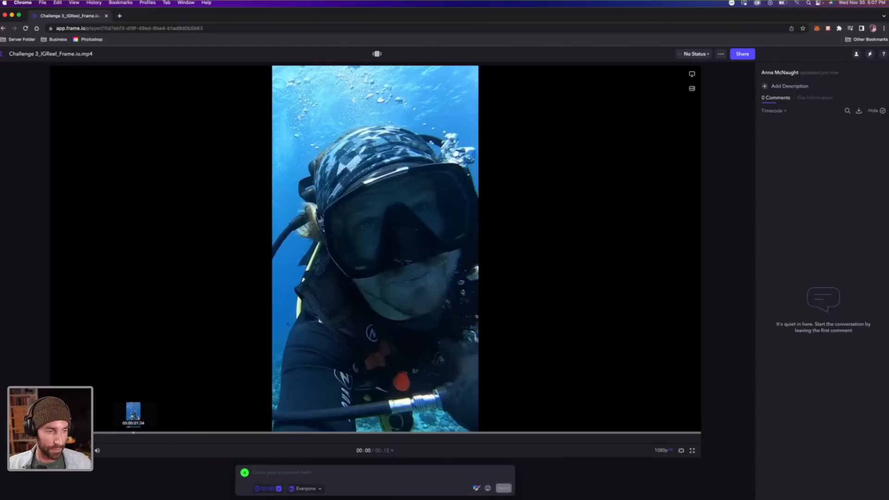
left_click(57, 451)
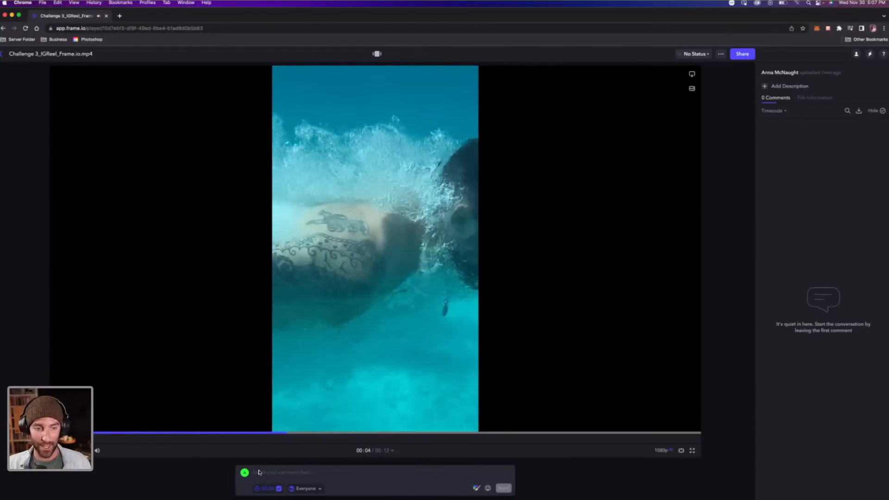
left_click(259, 472)
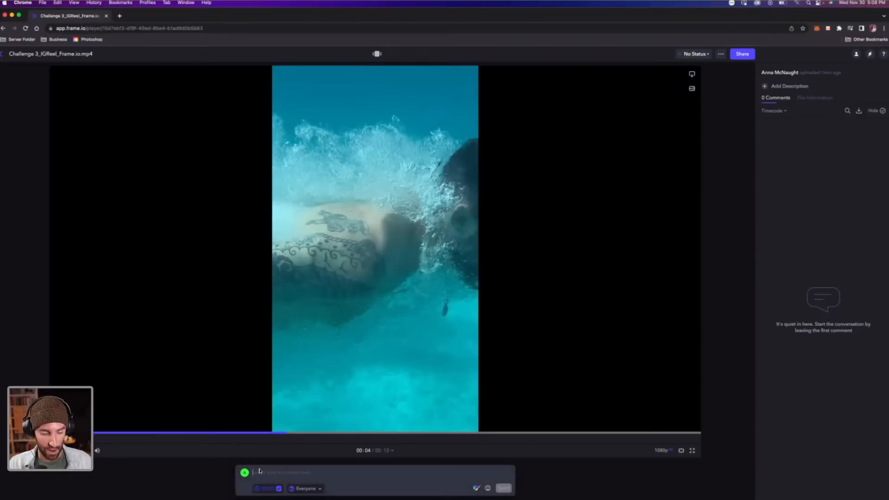
type("Awesome tran")
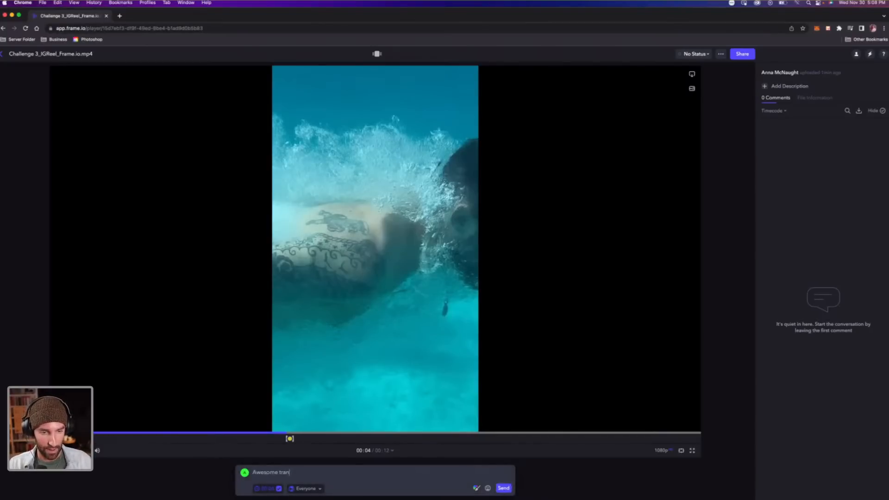
type("sition James")
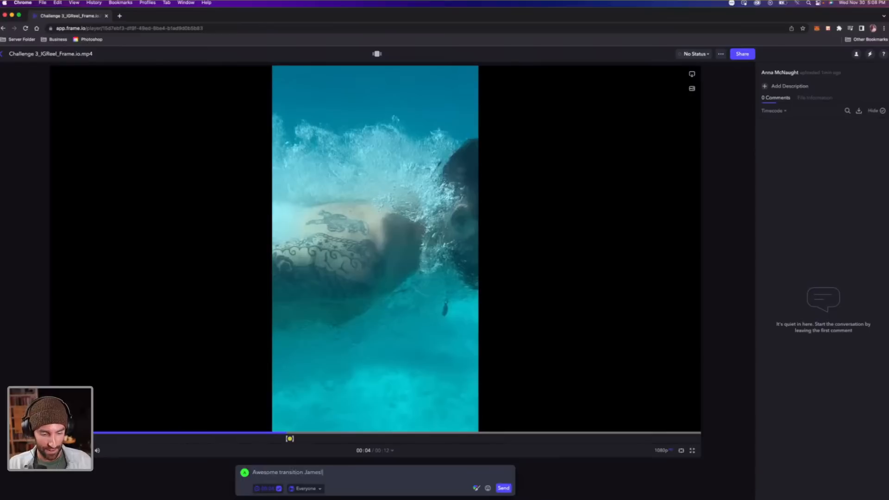
type("! BVe")
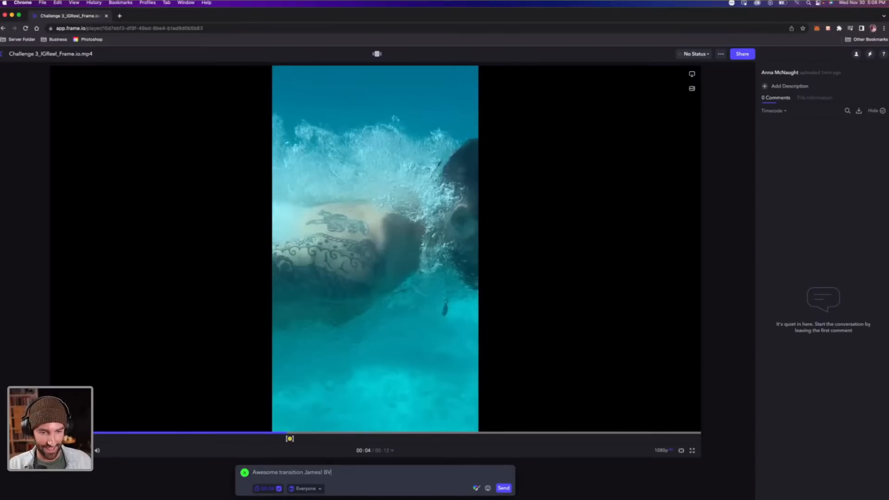
key("BackSpace")
key("BackSpace")
type("Very sea")
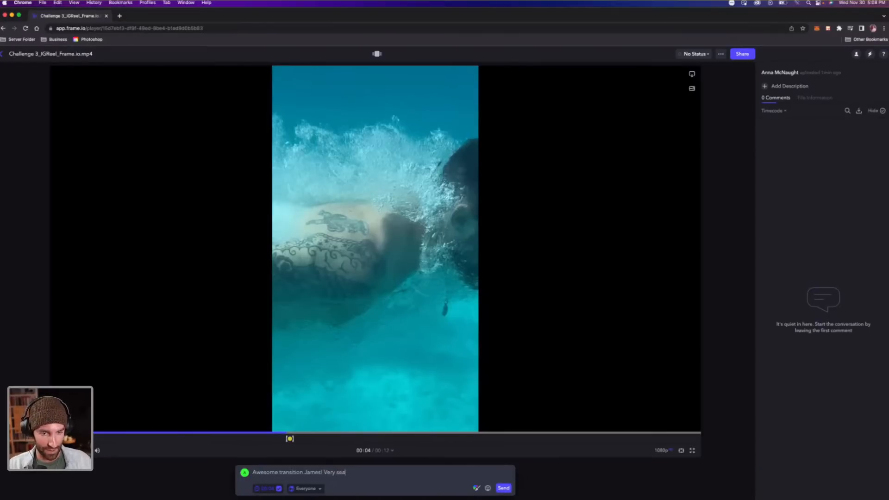
type("mless")
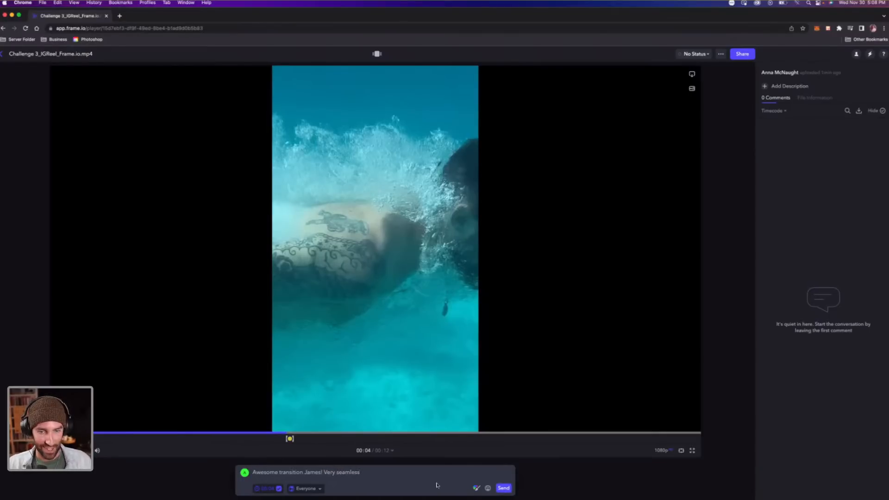
left_click(503, 488)
mouse_move(285, 440)
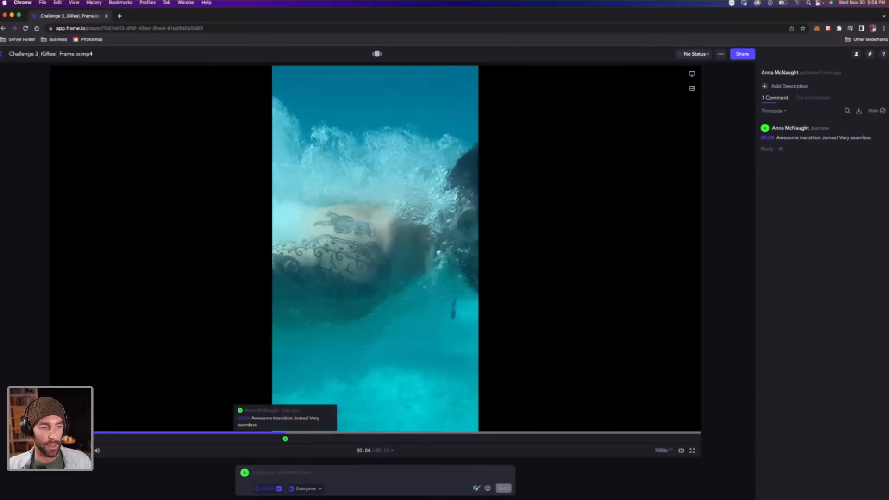
Play on to 00:06 and post the comment "Remove GoPro Audio - too distracting" at that frame.
key("space")
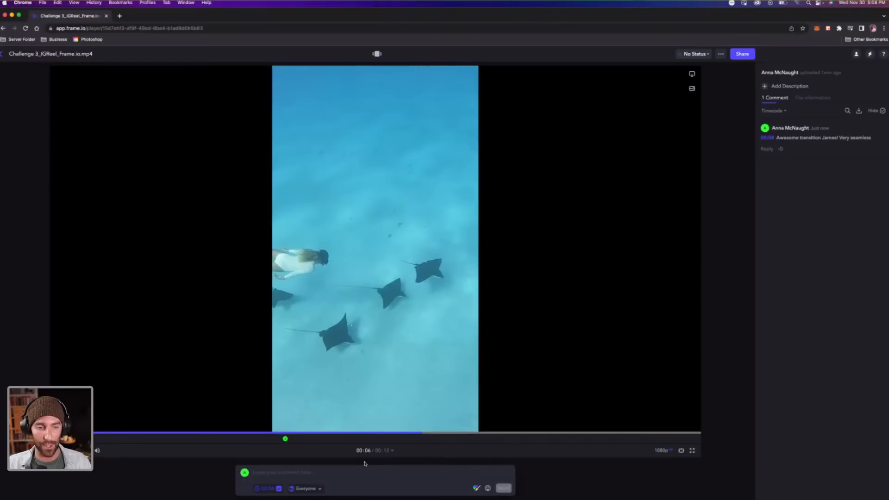
left_click(287, 476)
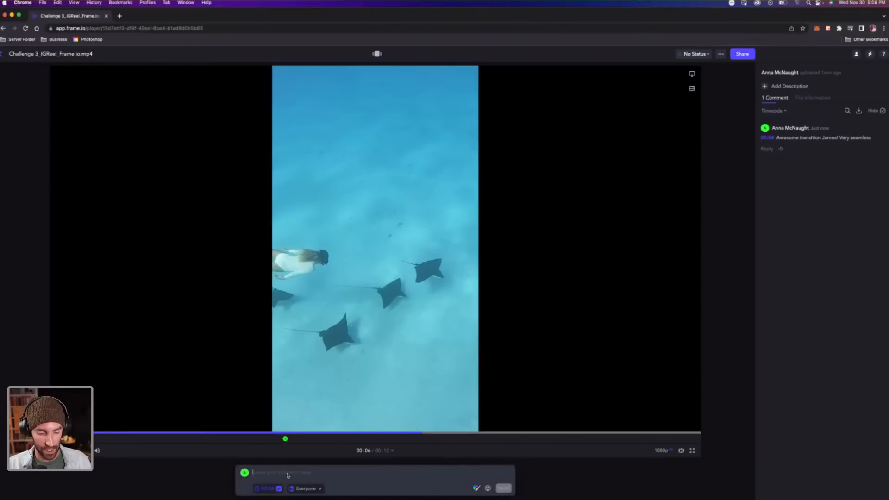
type("Remove Go")
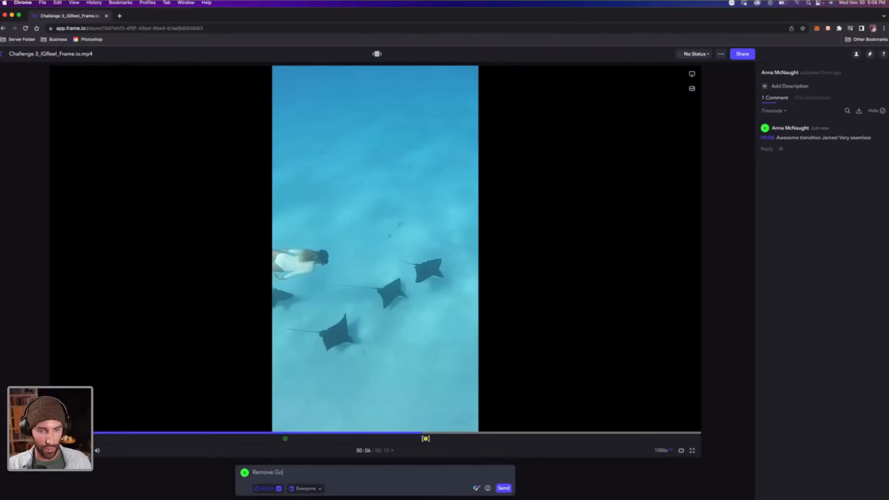
type("Pro Audio")
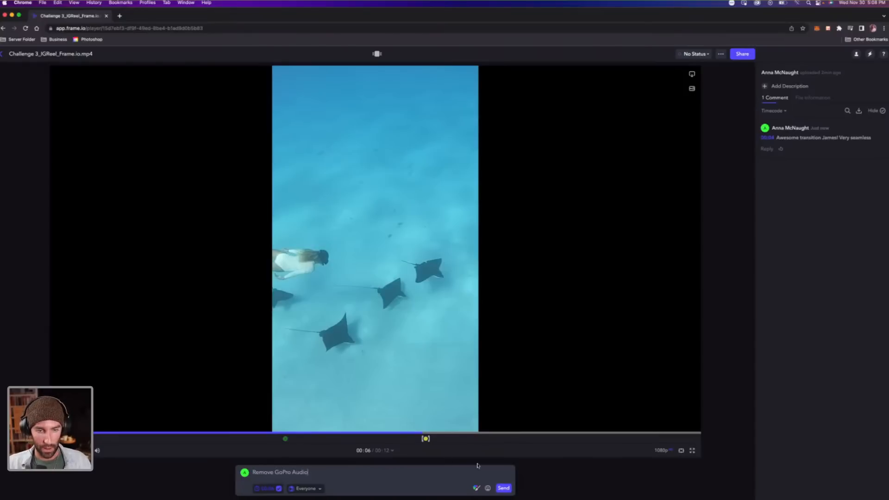
type(" - too distracting")
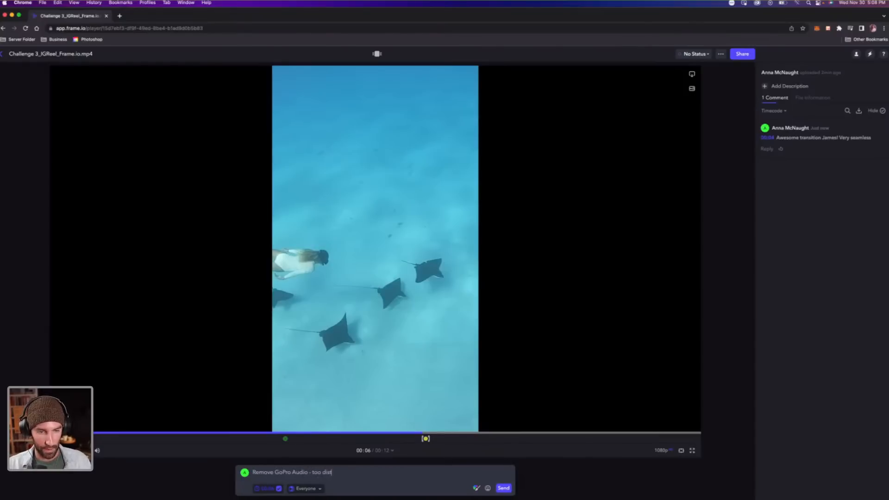
left_click(504, 489)
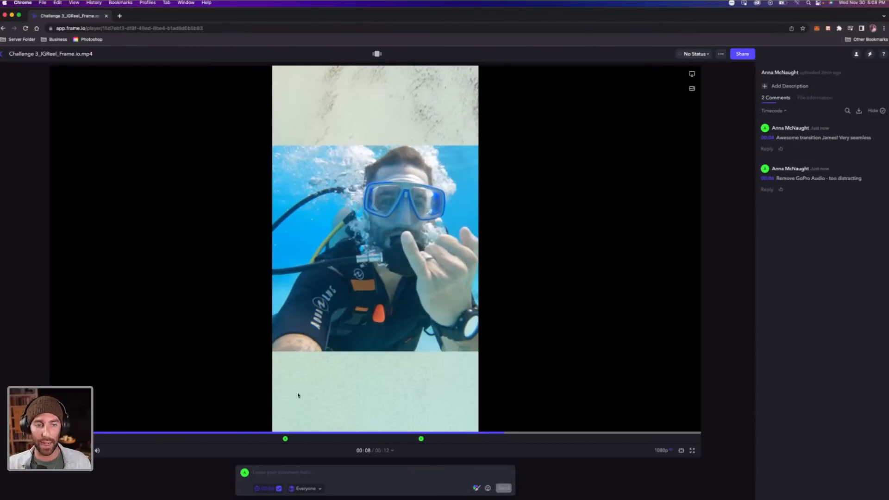
Post the comment "Scale in footage to 100% - don't like borders" at 00:08, on the bordered diver shot.
left_click(293, 473)
type("Scal")
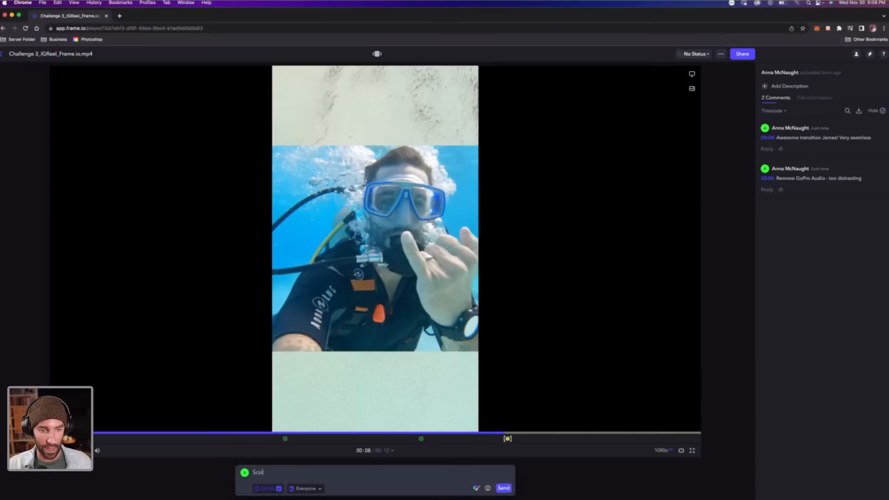
type("e in foot")
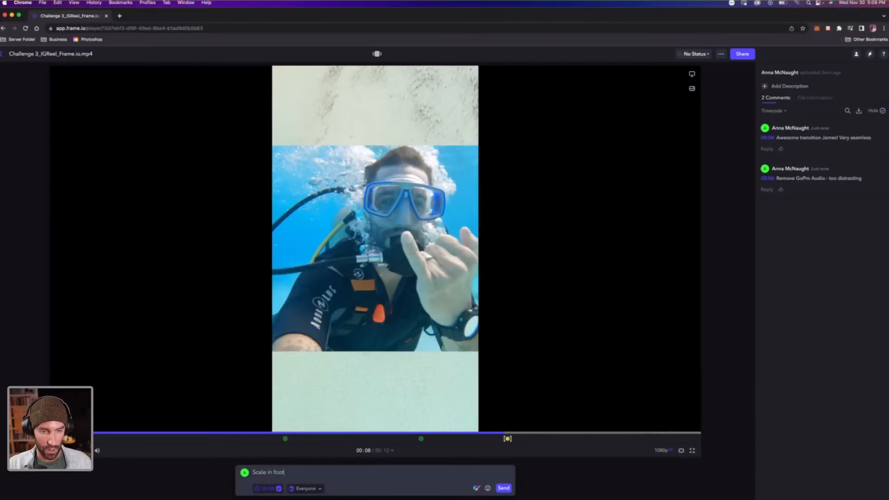
type("age to 100%")
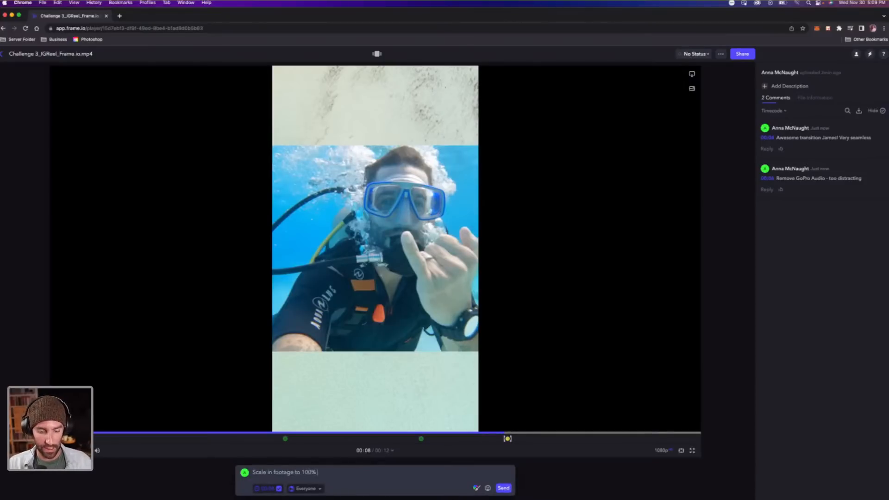
type(" - don't")
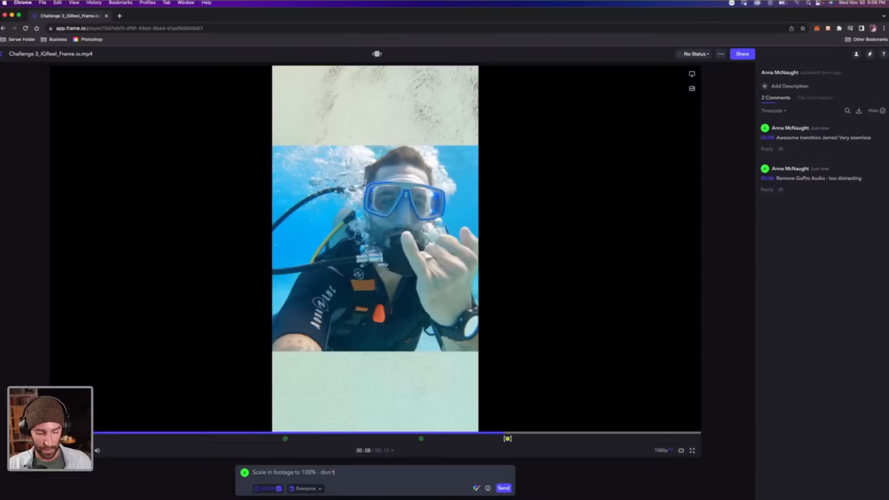
type(" like borders")
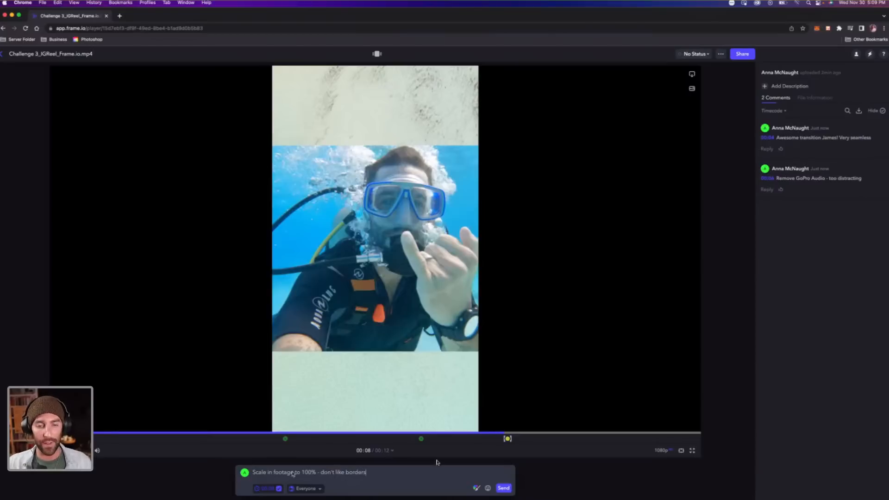
left_click(503, 490)
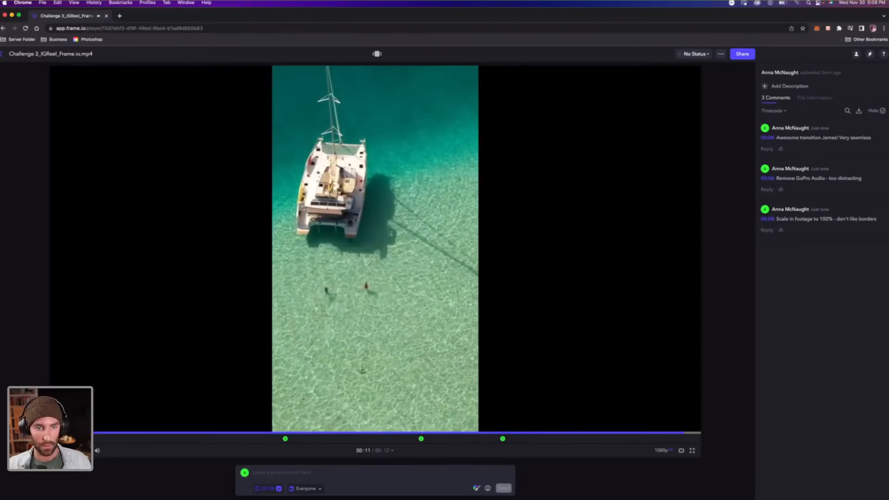
Return to 00:00 and post the comment "General note - looks good, but let's quicken pacing, maybe different song".
left_click(97, 434)
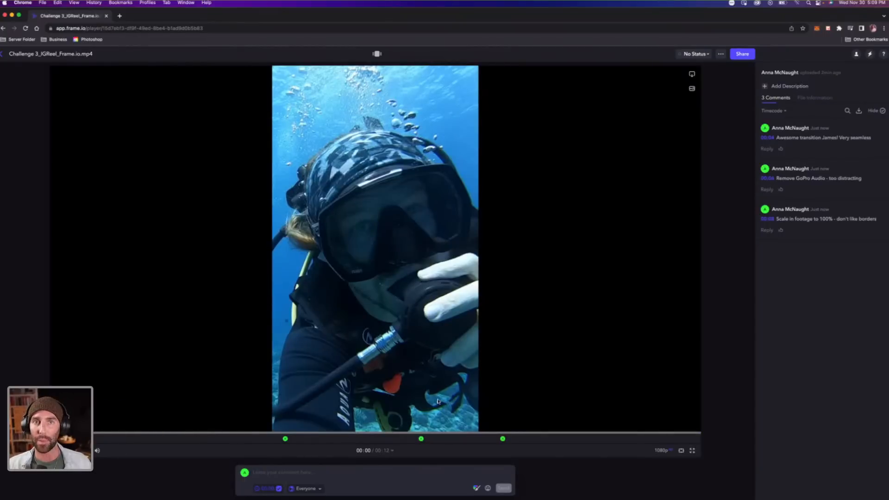
left_click(305, 476)
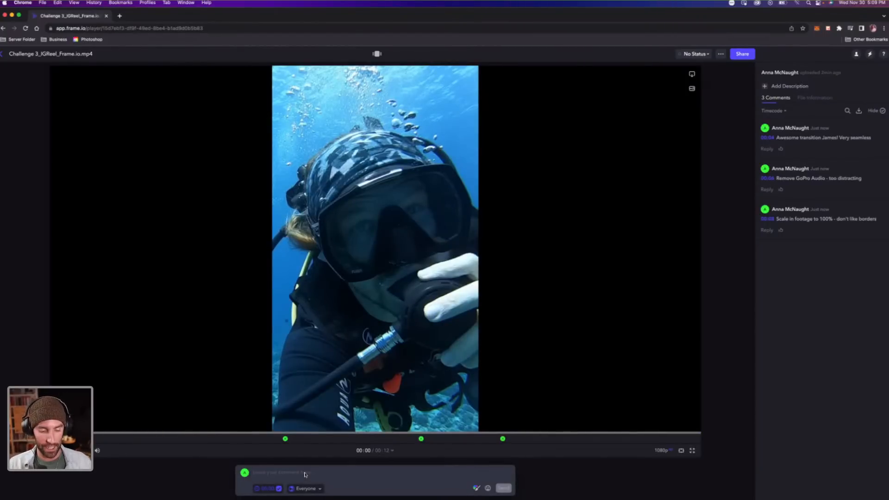
type("General note")
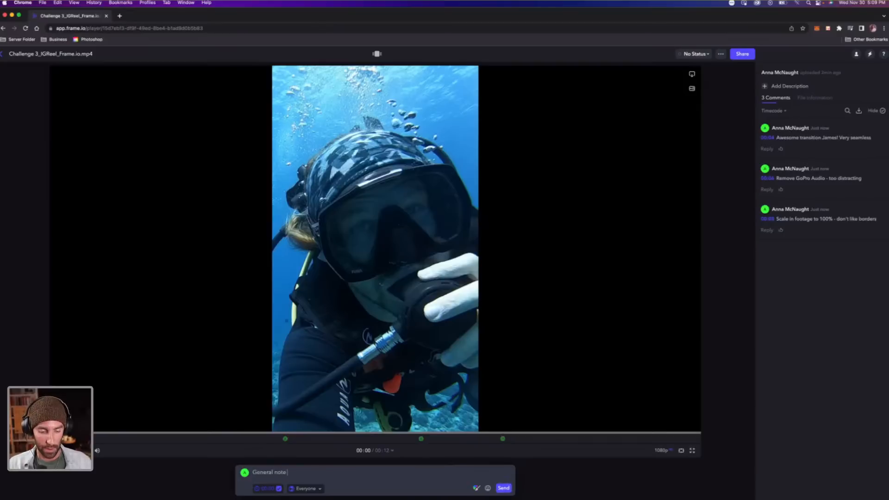
type(" - looks goodm")
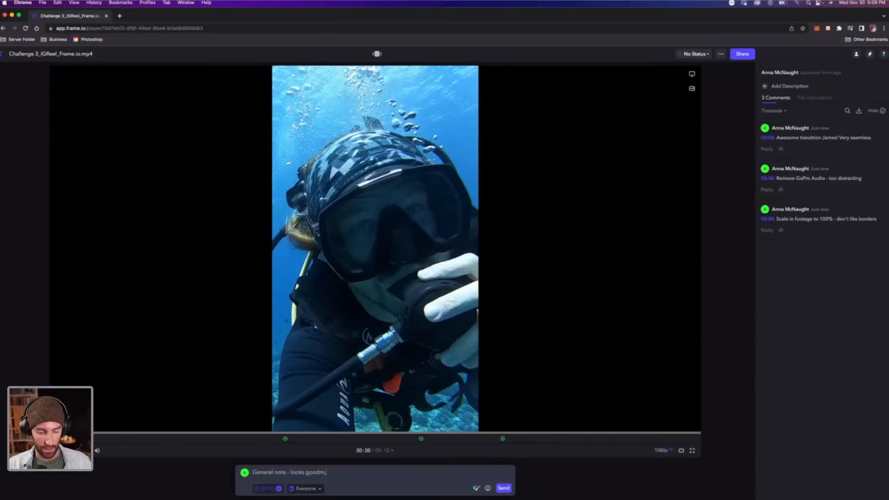
key("BackSpace")
type(", but let's qu")
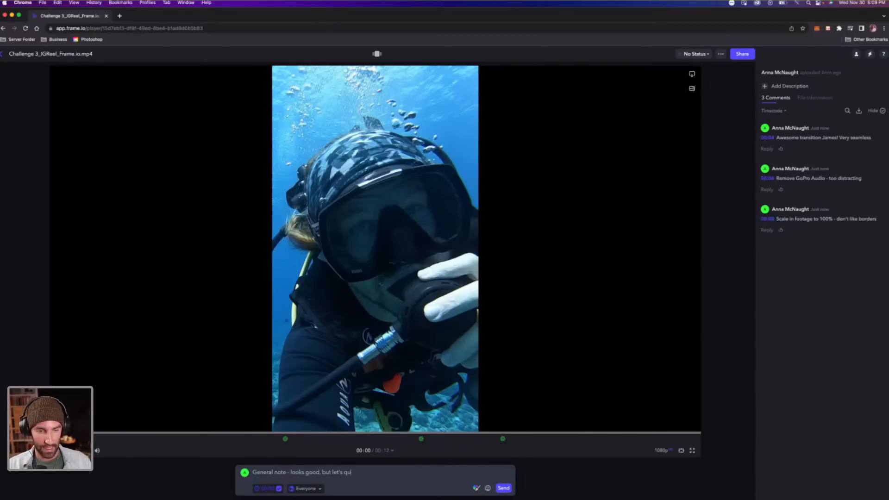
type("icken pacing, maybe")
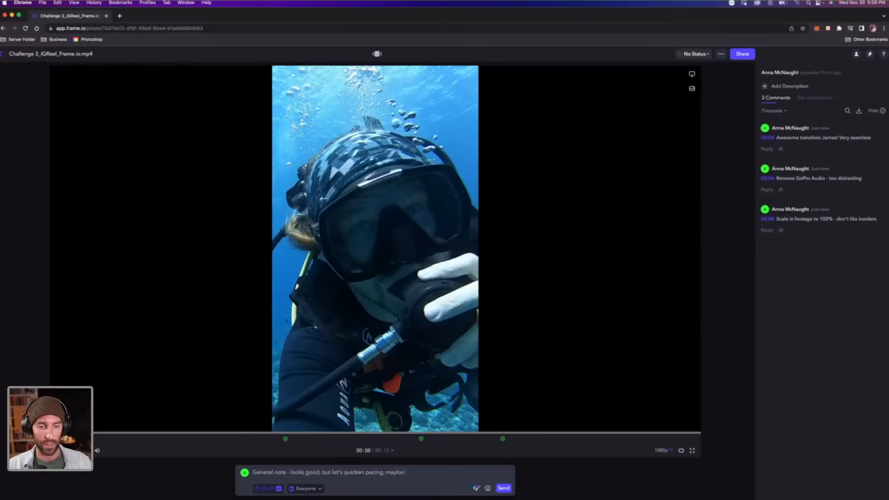
type(" different song")
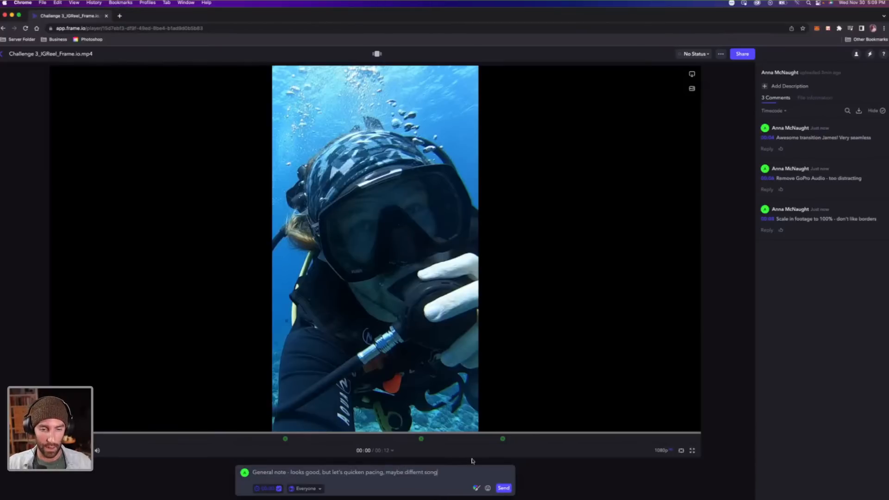
left_click(509, 488)
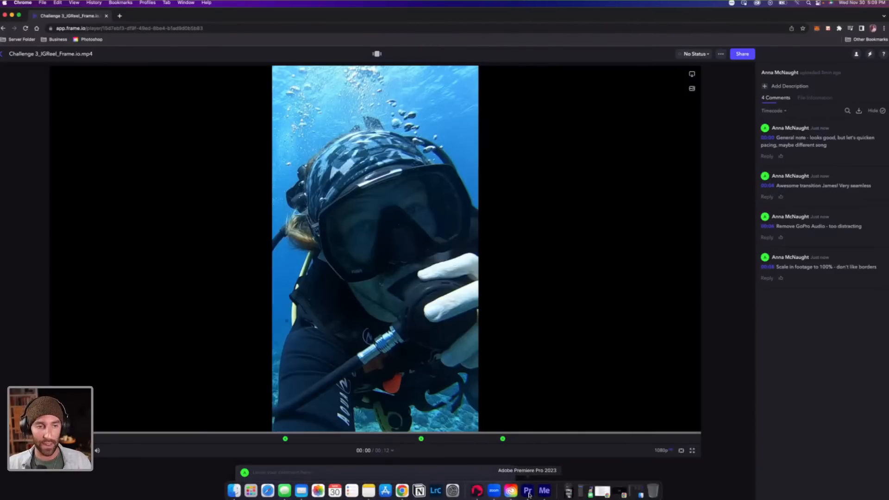
Switch to Premiere Pro and save the Challenge 3_Frame.io for Review project.
left_click(529, 494)
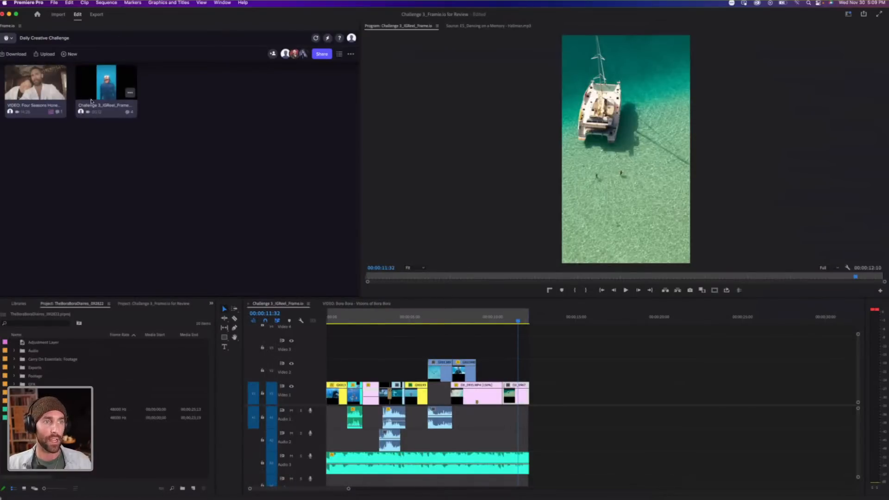
key("super+s")
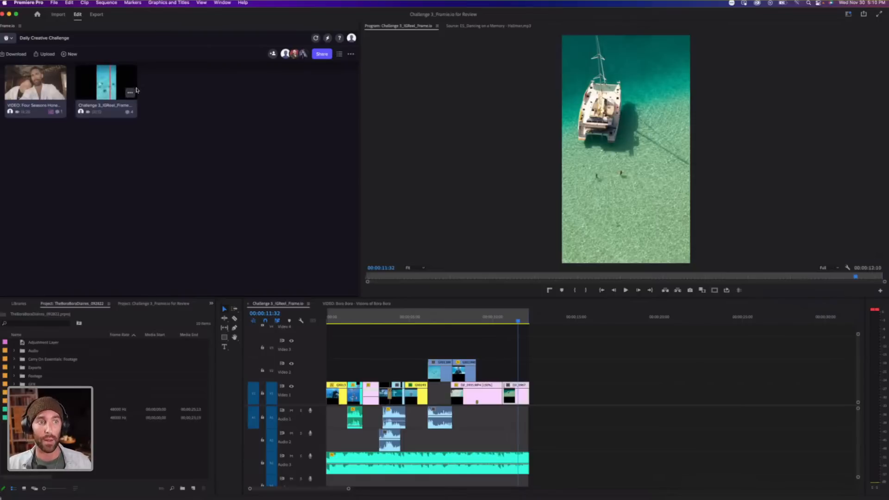
Open the Challenge 3_IGReel_Frame.io video in Premiere's Frame.io view and read the review comments at its timeline markers.
left_click(110, 88)
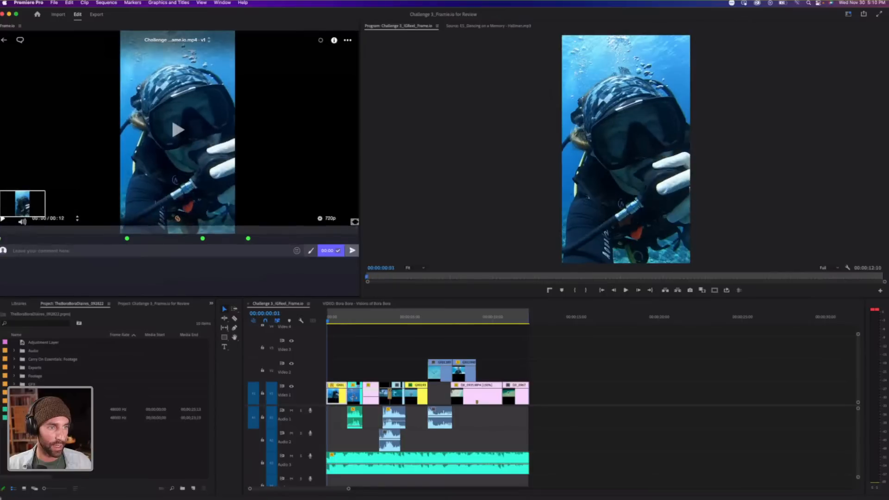
mouse_move(1, 240)
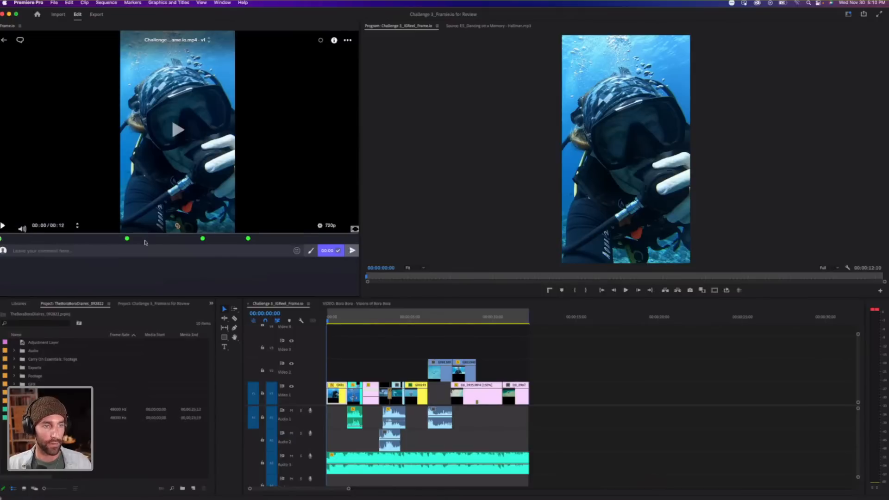
mouse_move(127, 239)
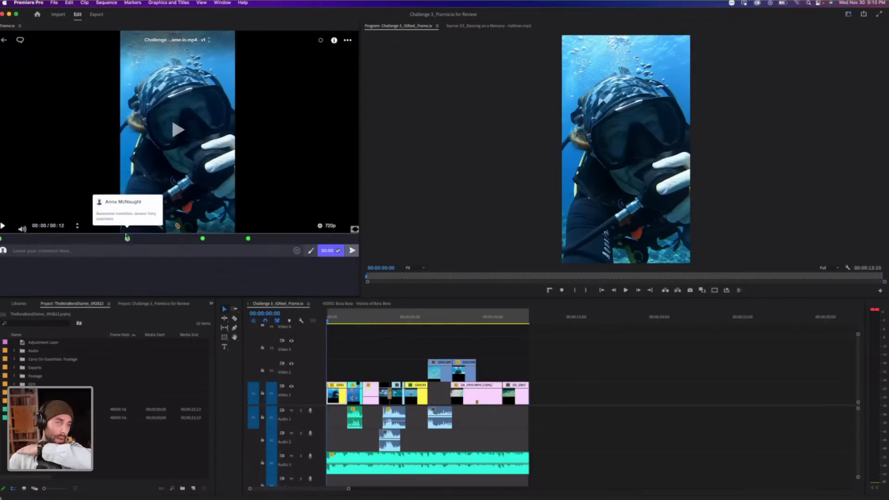
mouse_move(202, 239)
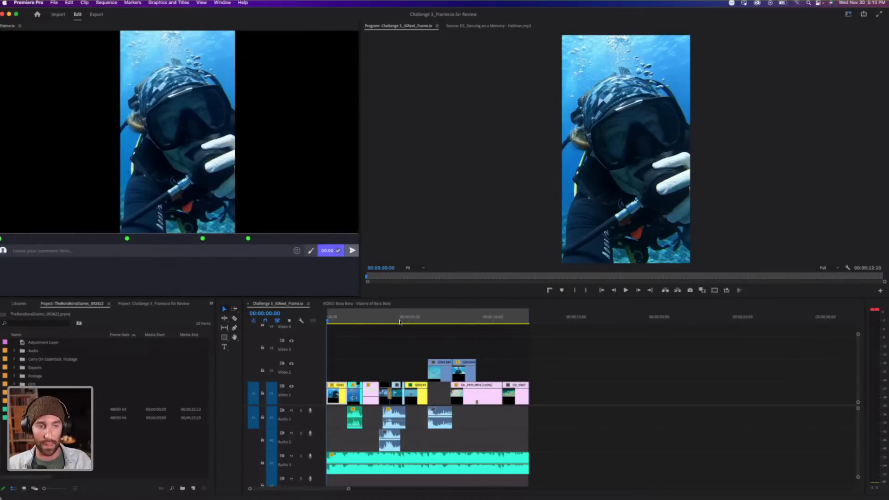
Look through the bins of the TheBoraBoraDiaries project for the reel's sequence.
left_click(15, 392)
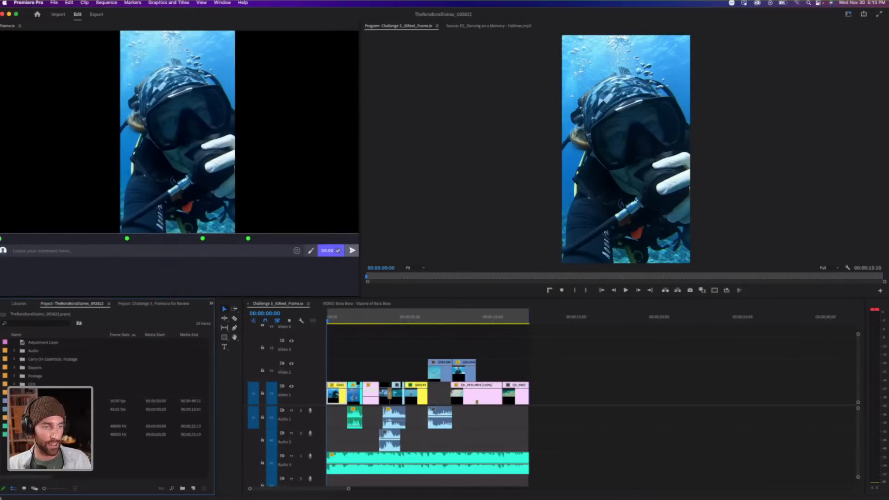
left_click(15, 392)
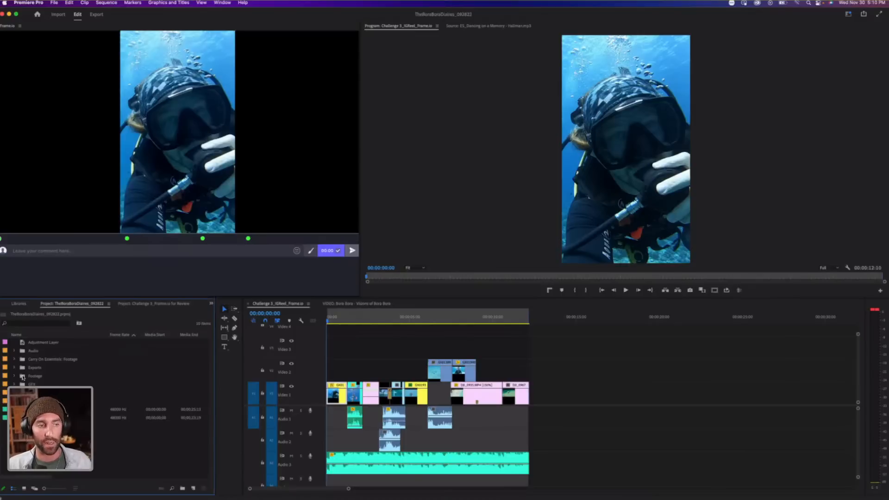
left_click(15, 400)
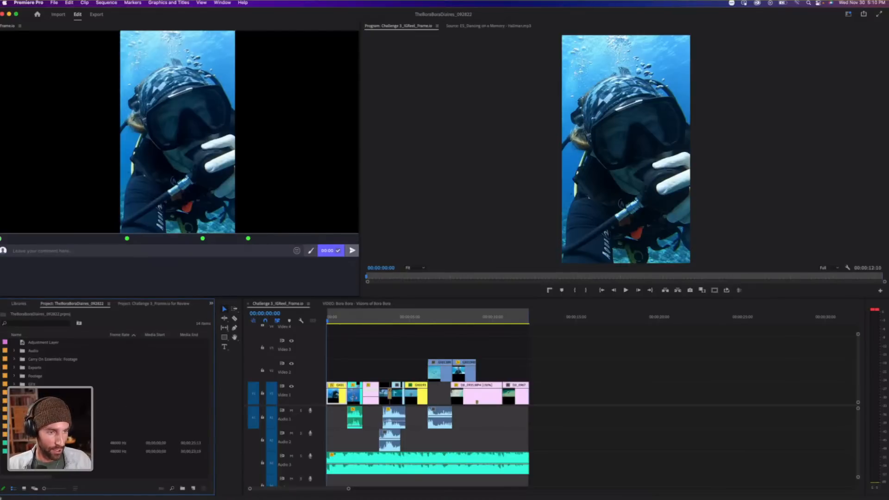
left_click(21, 409)
scroll(21, 409, "down", 1)
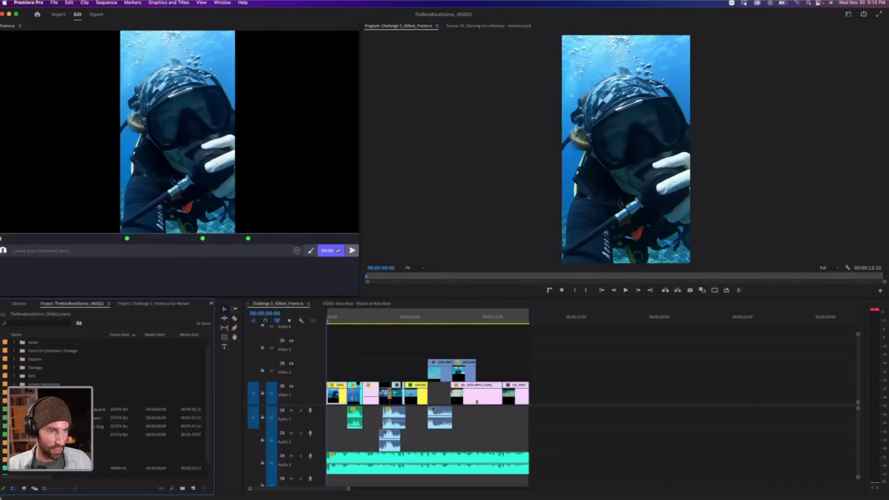
left_click(21, 400)
In the Challenge 3_Frame.io for Review project, collapse the Audio and Footage bins and expand the Sequences bin.
left_click(130, 305)
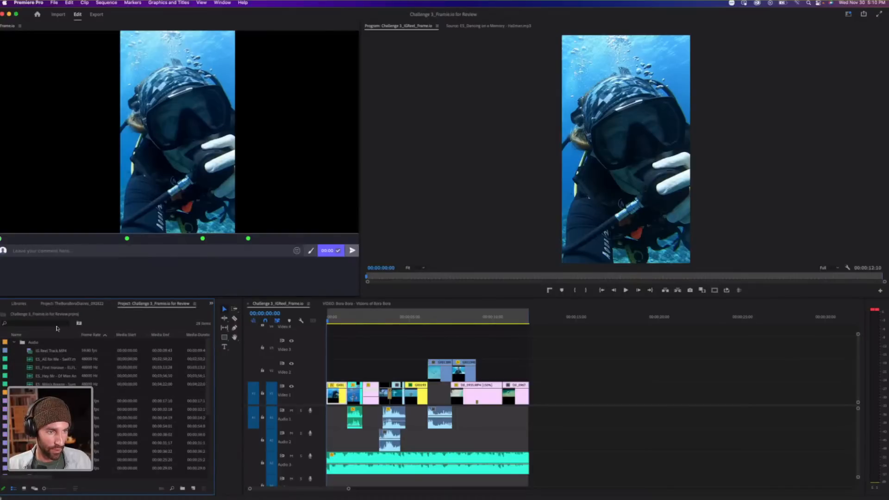
left_click(13, 343)
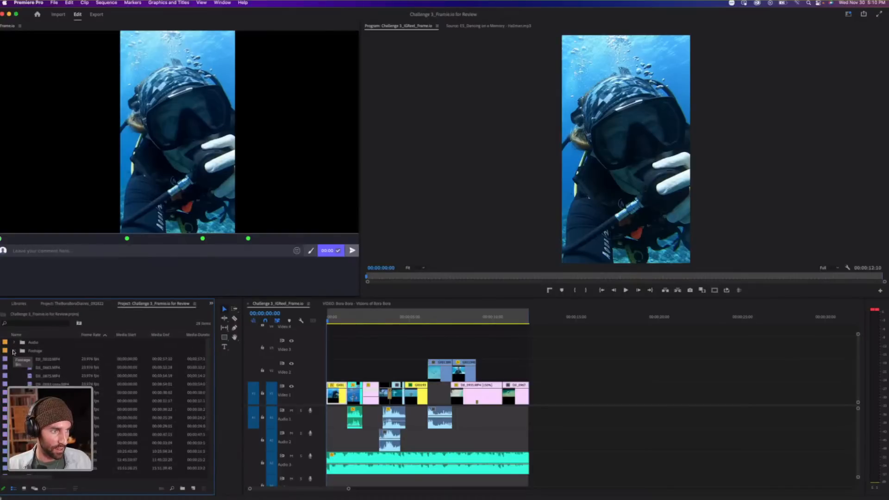
left_click(14, 351)
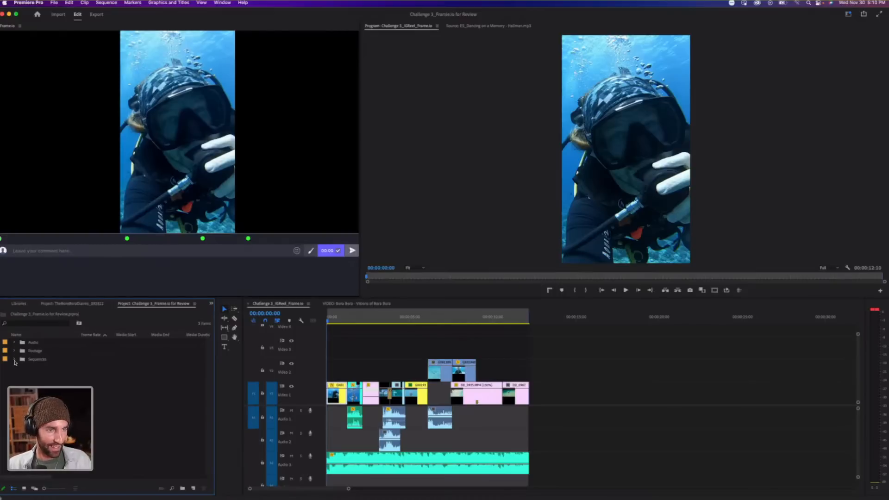
left_click(14, 360)
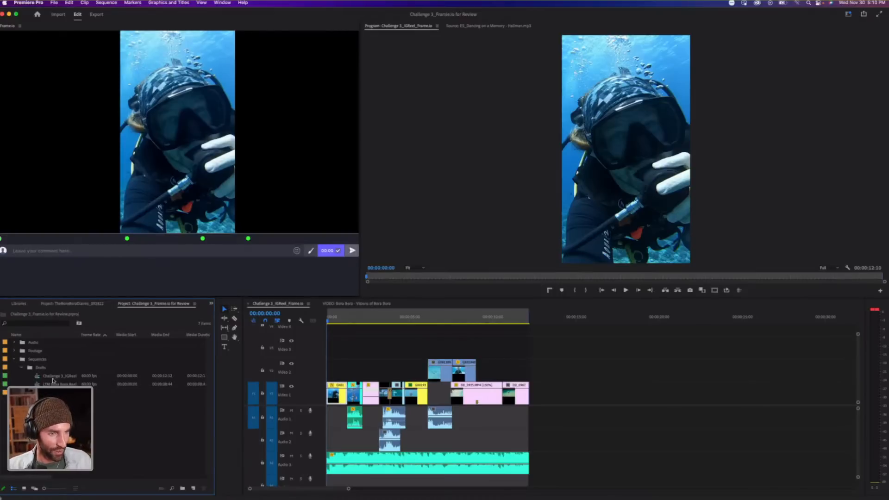
Duplicate the Challenge 3_IGReel_Frame.io sequence in the Drafts bin and name the copy Challenge 3_IGReel_Frame.io_v2.
left_click(38, 378)
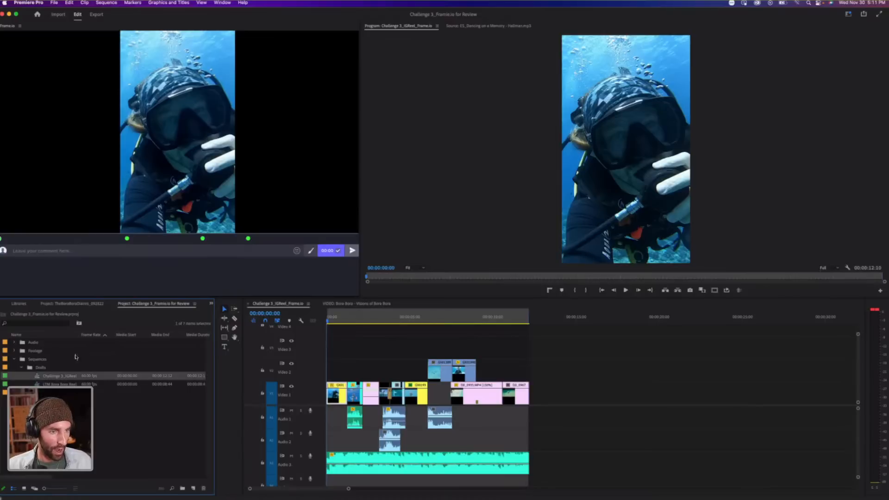
right_click(36, 377)
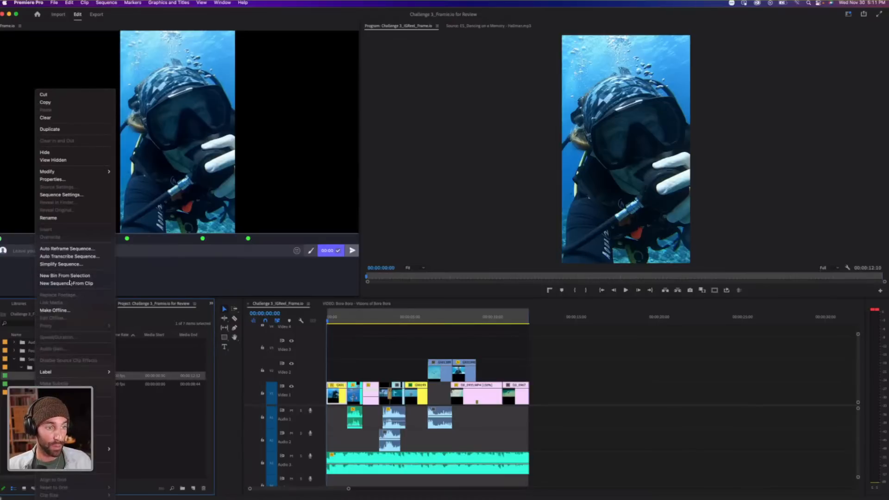
left_click(63, 130)
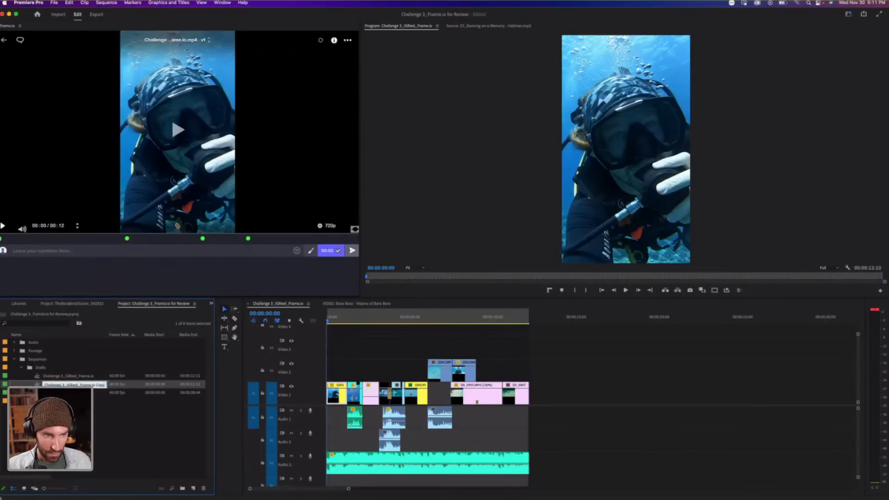
key("BackSpace")
key("BackSpace")
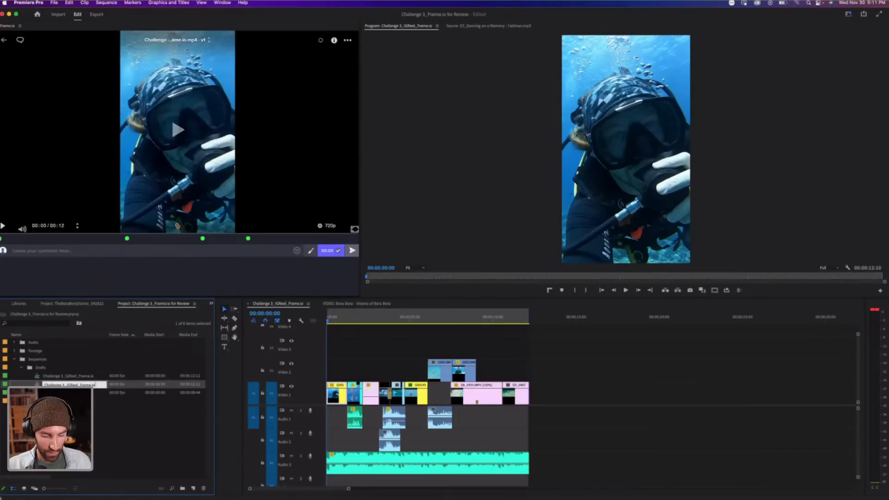
type("_v2")
key("Return")
Rename the original sequence in the Drafts bin as Challenge 3_IGReel_Frame.io_v1.
left_click(92, 377)
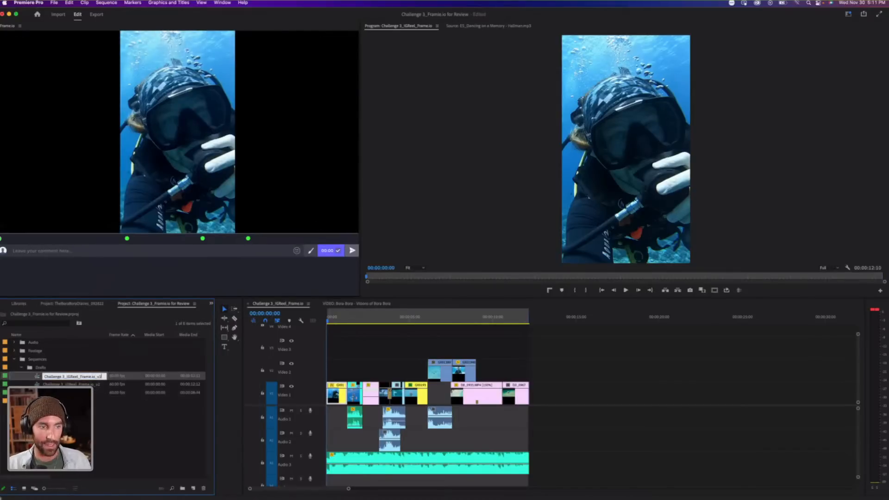
key("Tab")
double_click(100, 377)
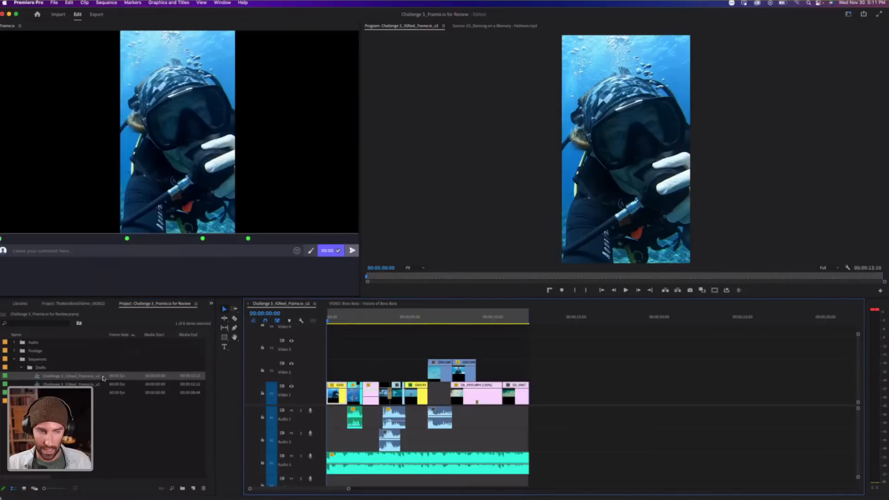
left_click(102, 376)
key("Right")
key("BackSpace")
type("1")
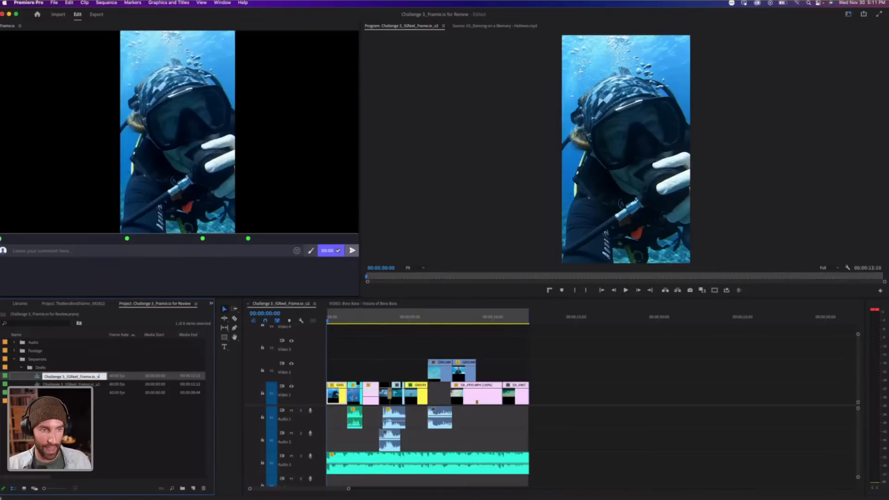
key("Tab")
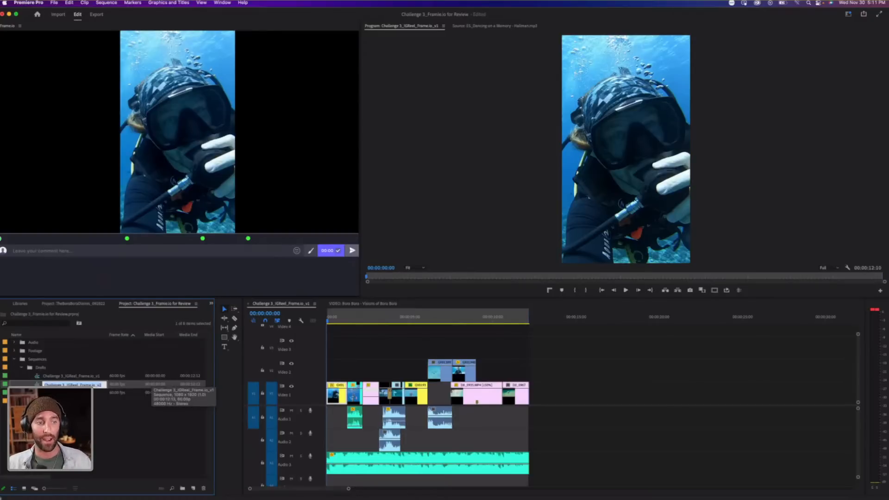
left_click(109, 413)
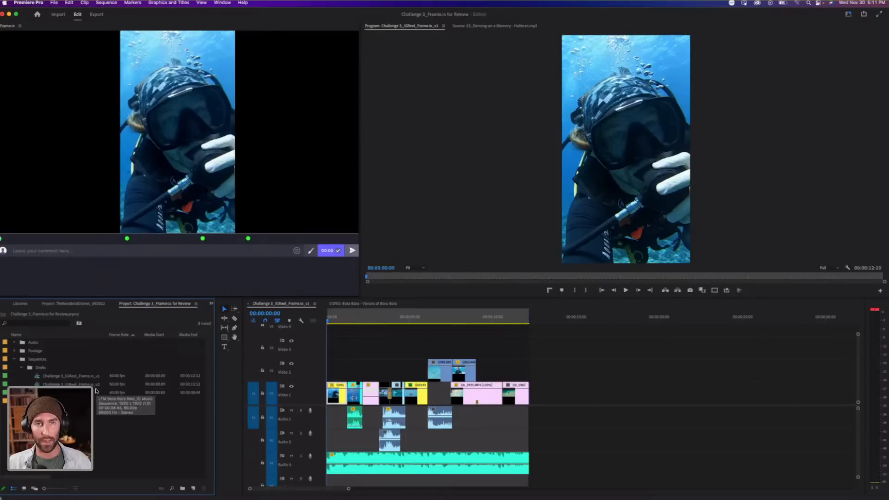
Open the Challenge 3_IGReel_Frame.io_v2 sequence in the timeline.
left_click(91, 377)
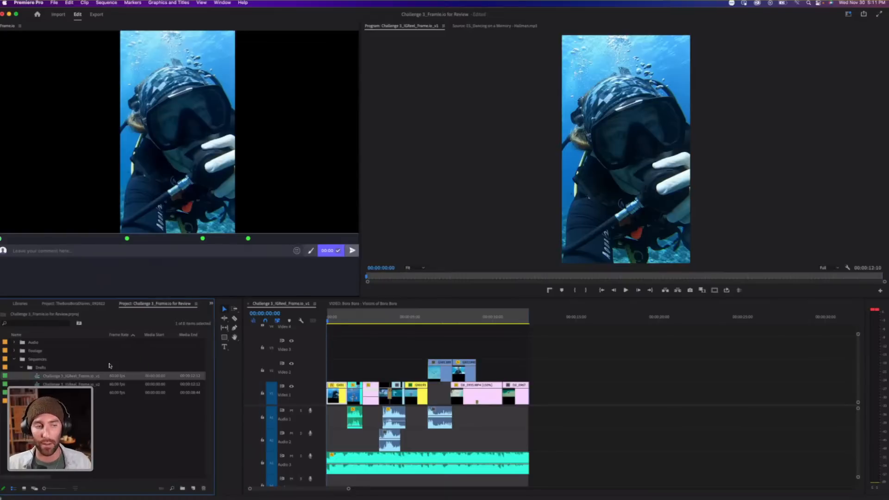
left_click(98, 384)
double_click(39, 385)
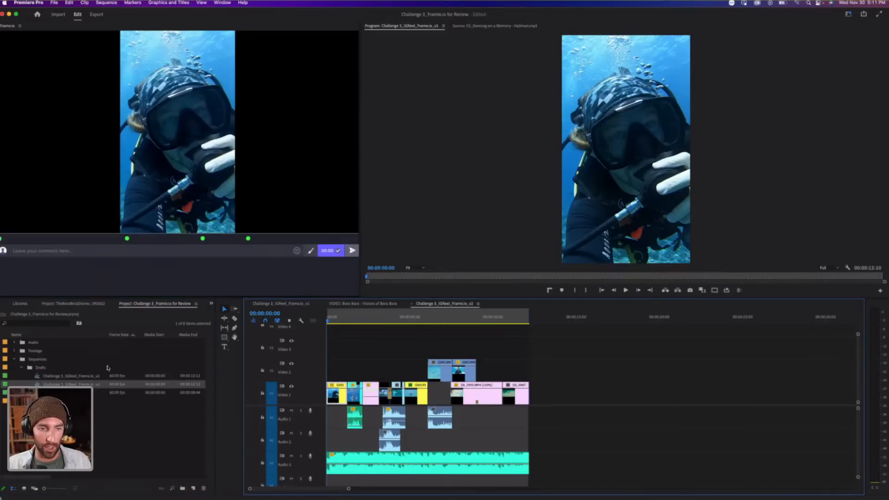
Try to disable the linked video and audio of the aerial rays clip on Video 2, and undo it.
left_click(430, 309)
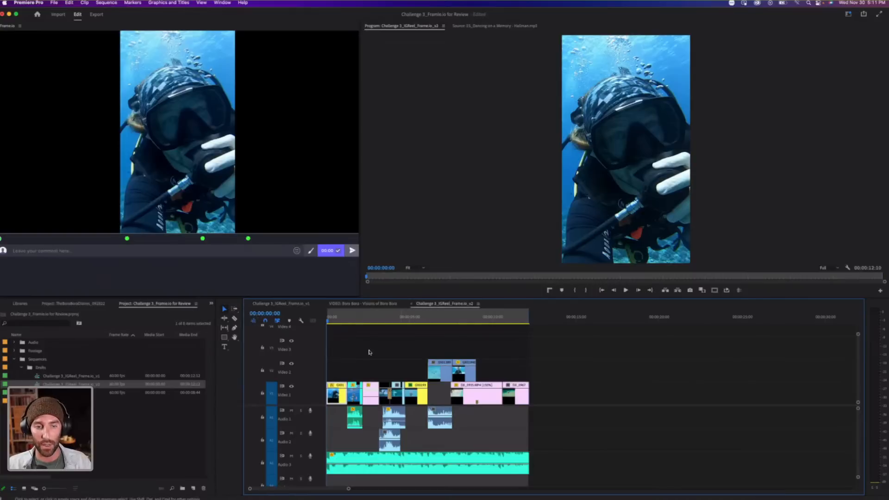
left_click(441, 320)
key("=")
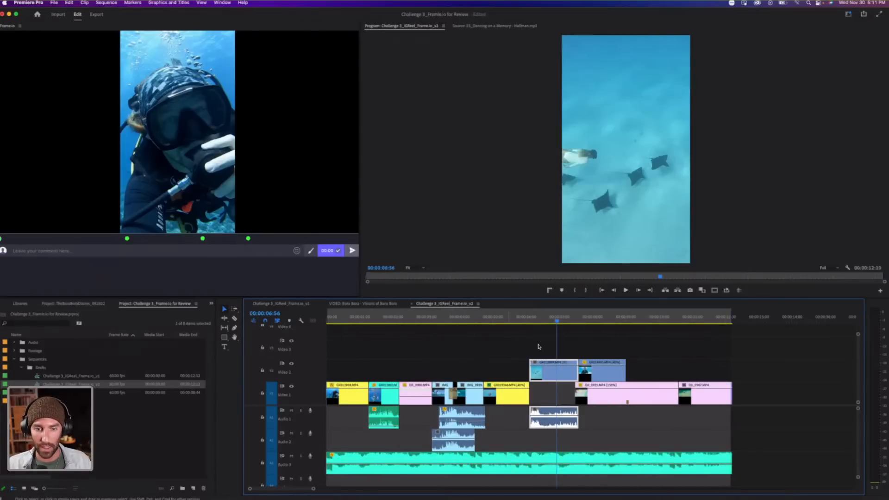
right_click(548, 424)
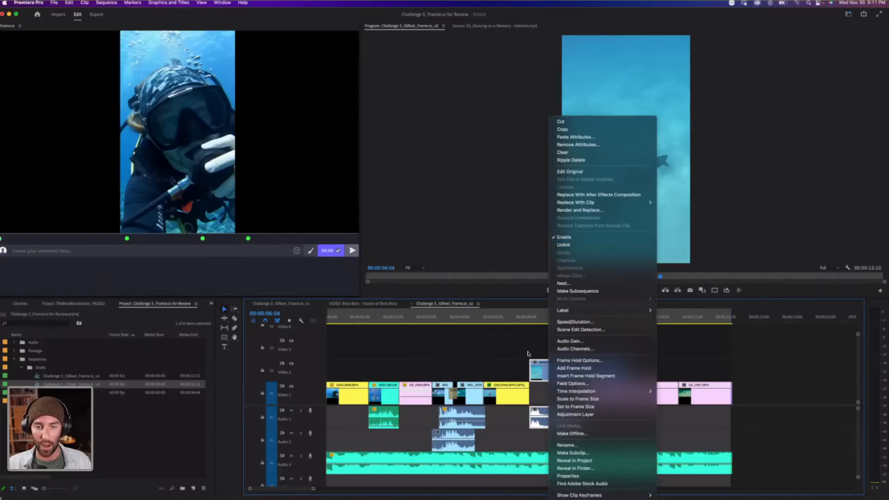
left_click(572, 237)
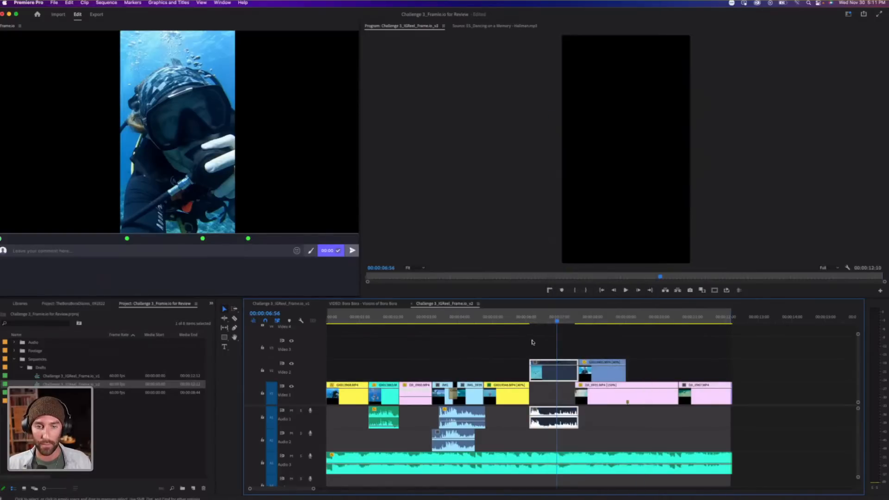
left_click(549, 373)
left_click(550, 373)
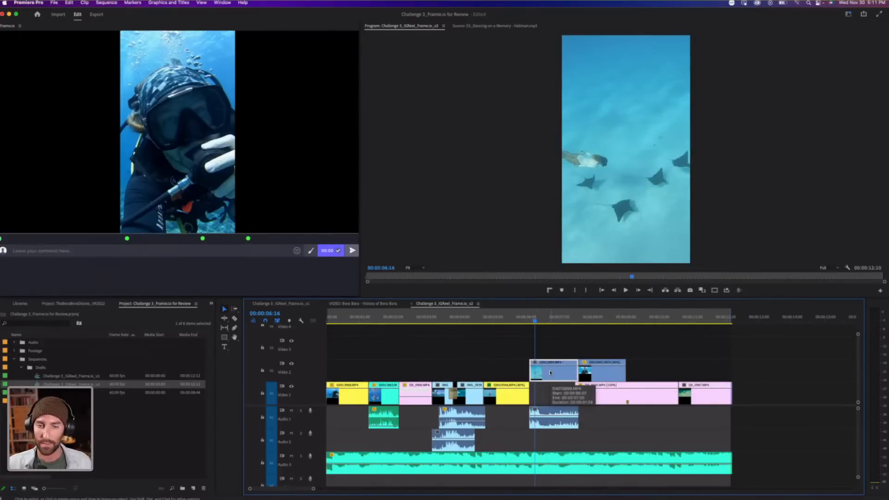
Disable only the audio of the aerial rays clip on Audio 1, keeping its picture on Video 2 enabled.
left_click(547, 410)
right_click(559, 409)
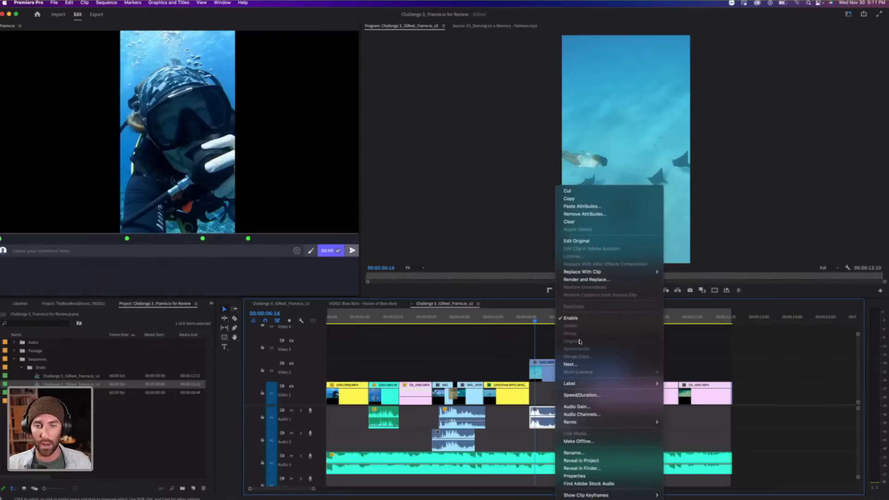
left_click(576, 320)
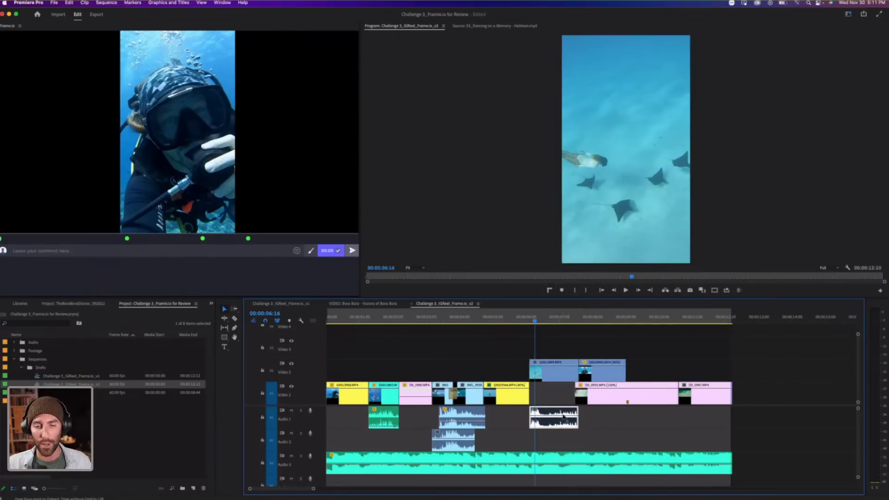
left_click_drag(559, 418, 560, 426)
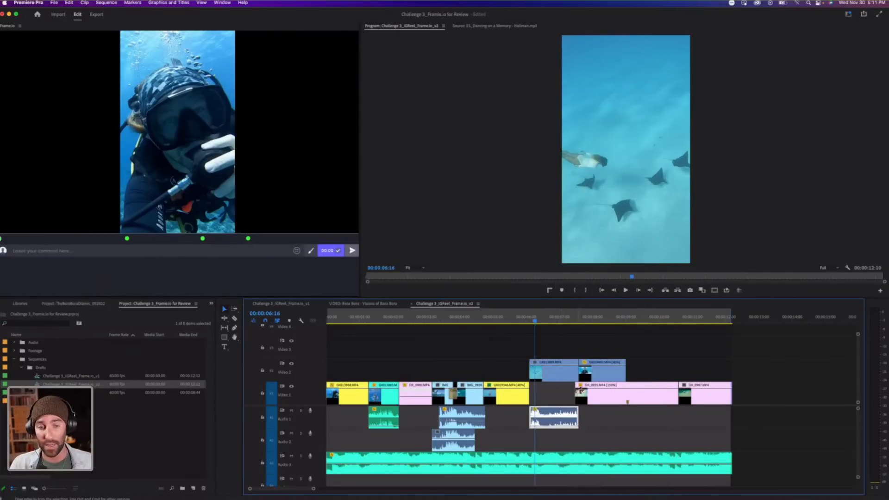
right_click(554, 416)
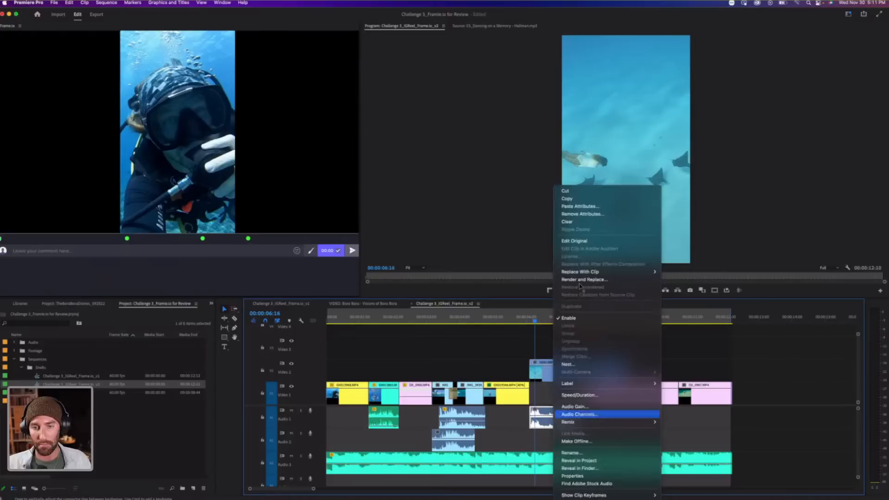
left_click(572, 319)
left_click(547, 323)
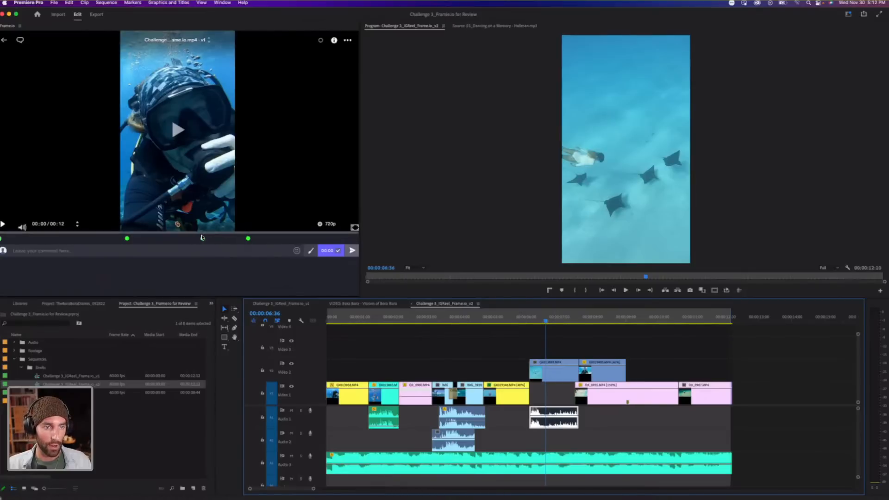
Select the bordered diver clip on Video 2 at 00:00:08:23 and switch to the Editing workspace.
mouse_move(202, 239)
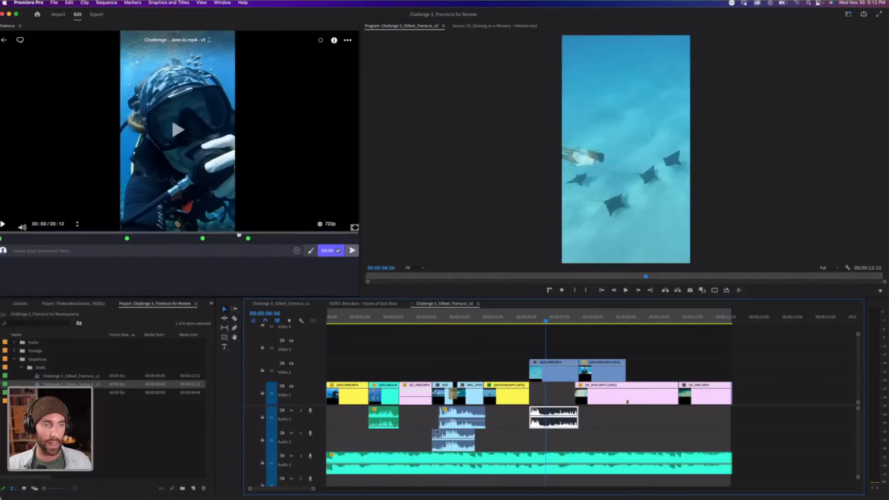
mouse_move(249, 239)
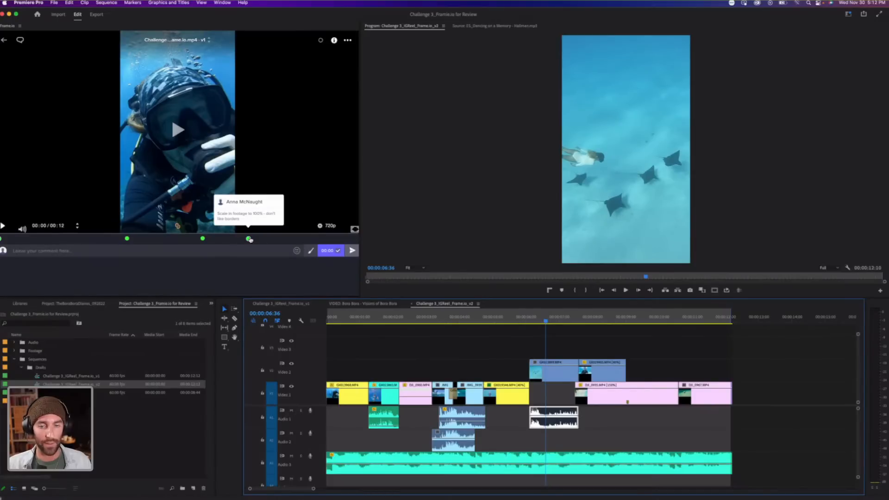
left_click(605, 318)
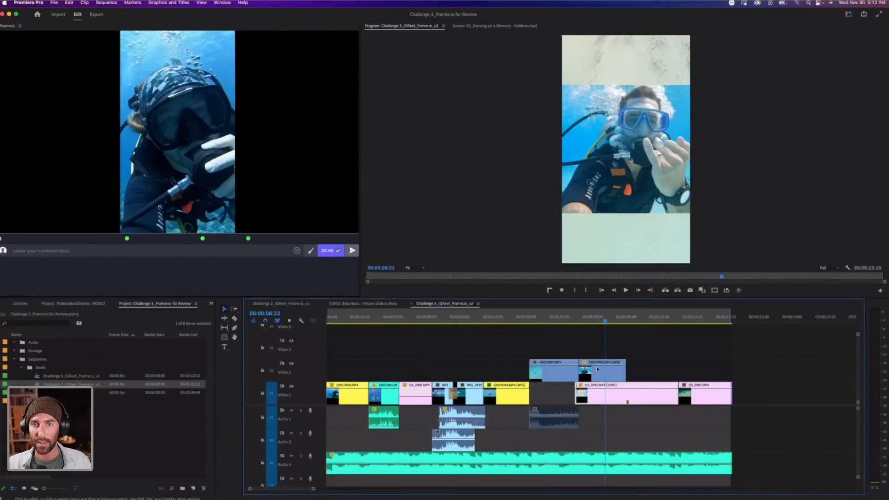
left_click(597, 369)
left_click(4, 41)
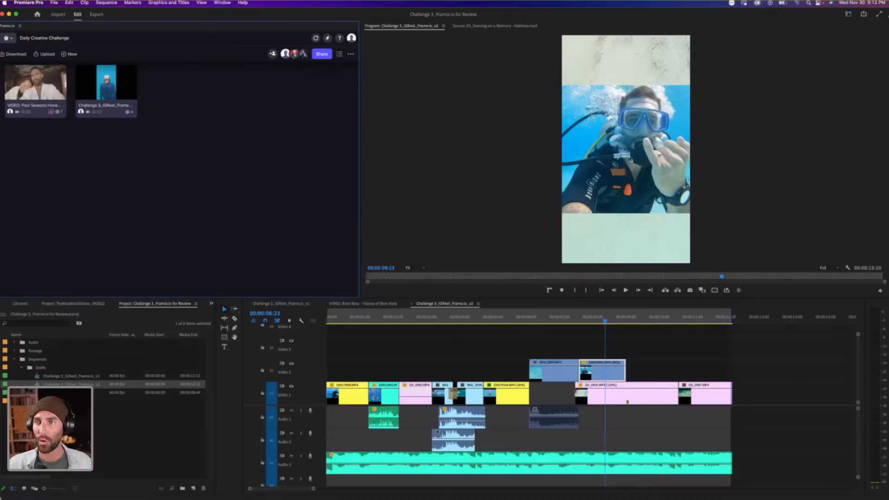
left_click(848, 14)
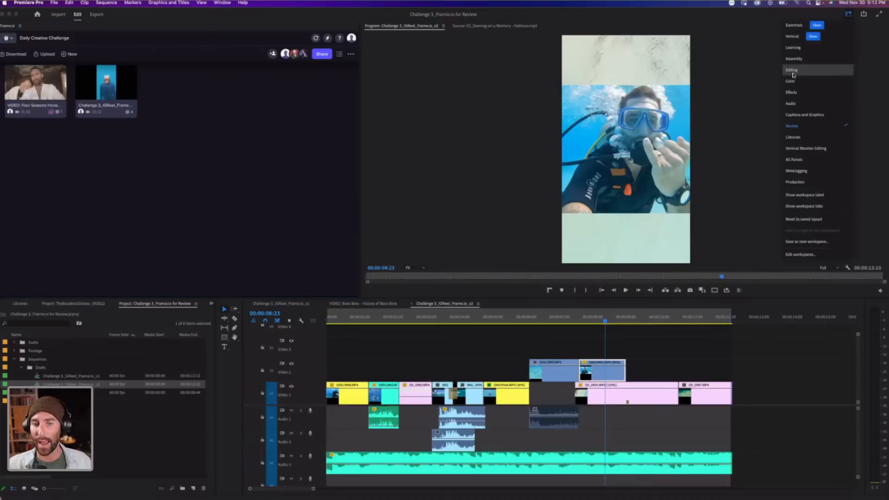
left_click(792, 70)
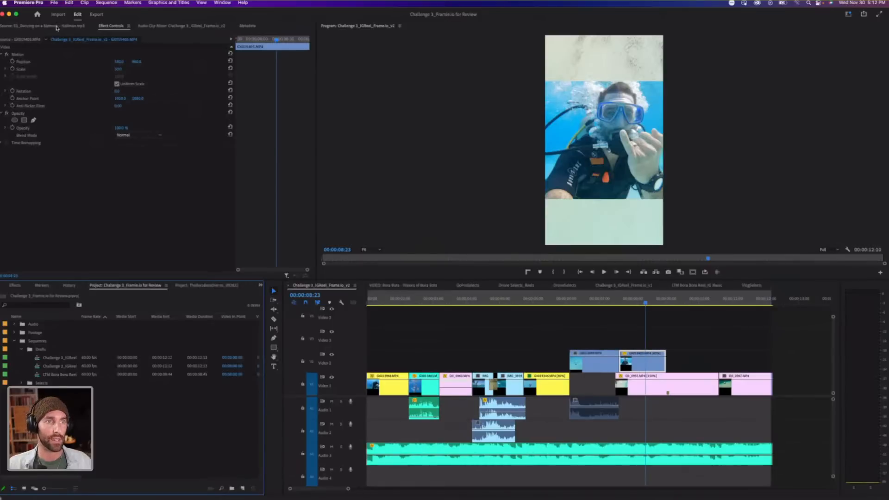
Set the diver clip's scale to 100 and reposition the picture so his masked face is centred in the vertical frame.
left_click(118, 69)
type("1")
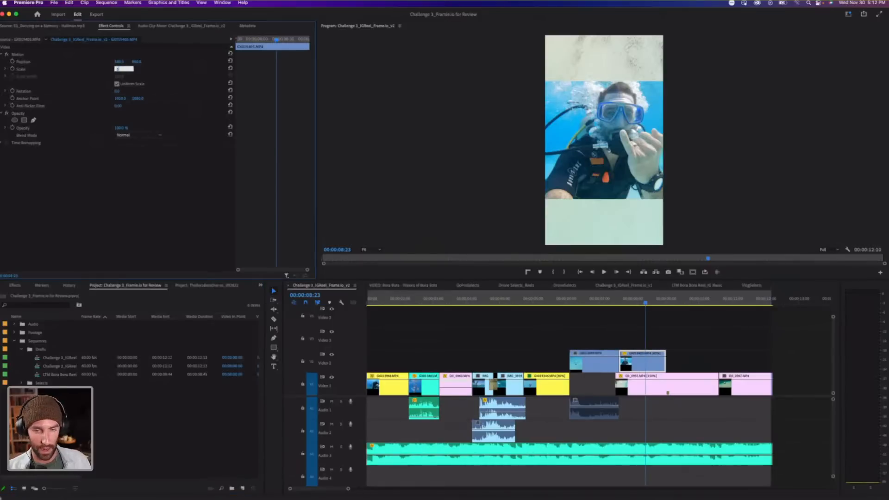
type("00")
key("Return")
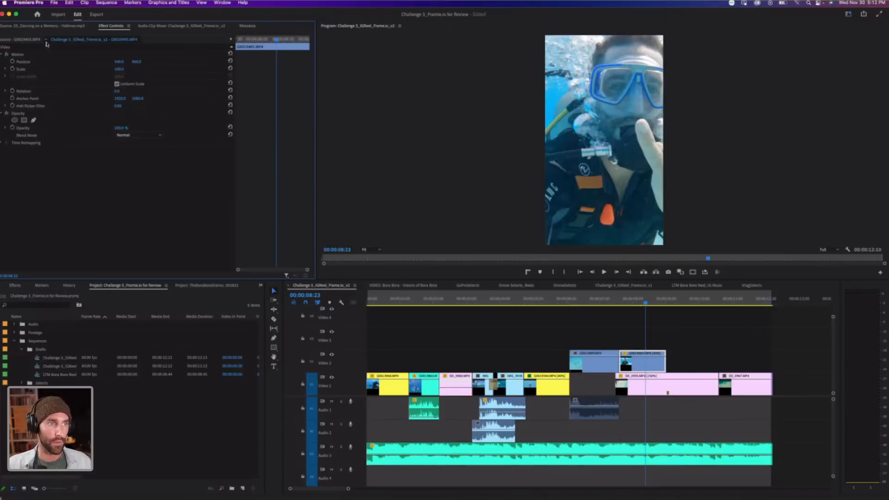
left_click(30, 53)
left_click_drag(575, 78, 548, 85)
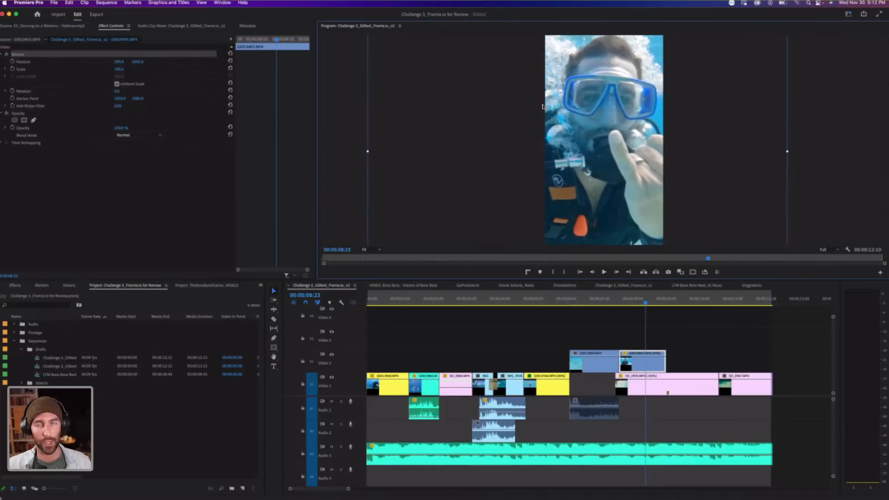
Reopen the Challenge 3_IGReel_Frame.io video comments in the Review workspace and return to the Challenge 3_IGReel_Frame.io_v2 sequence.
left_click(848, 16)
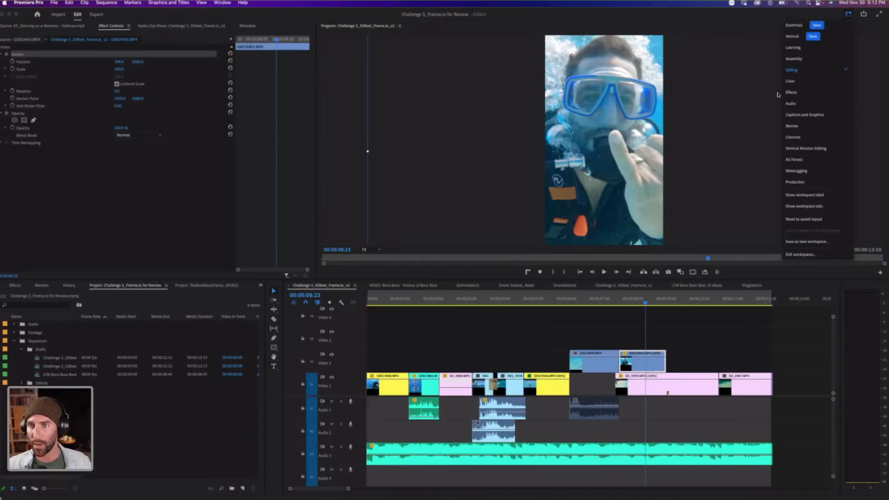
left_click(795, 126)
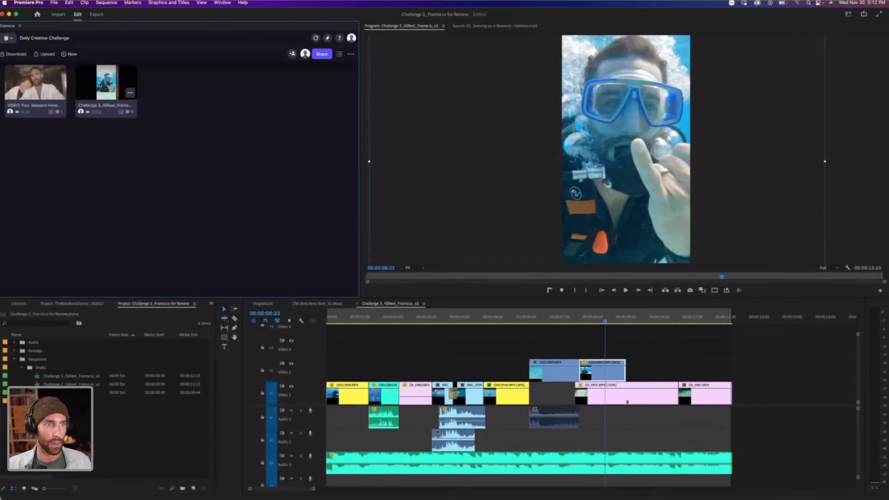
left_click(127, 85)
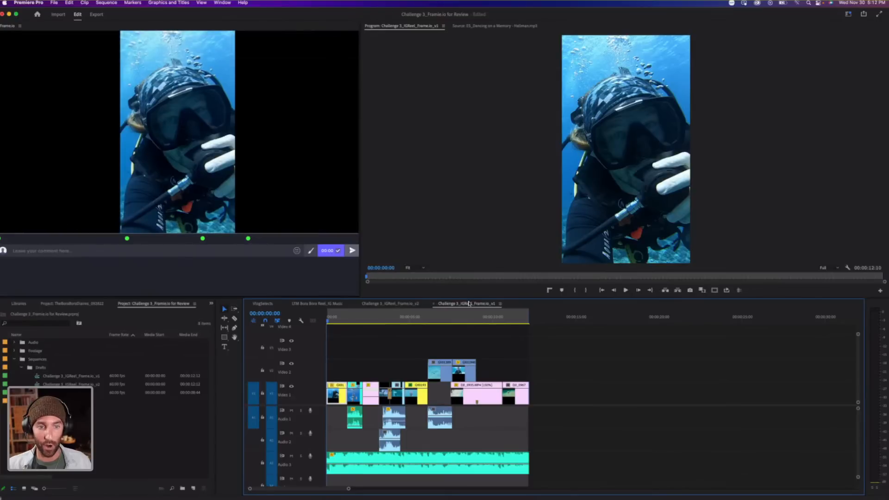
left_click(410, 305)
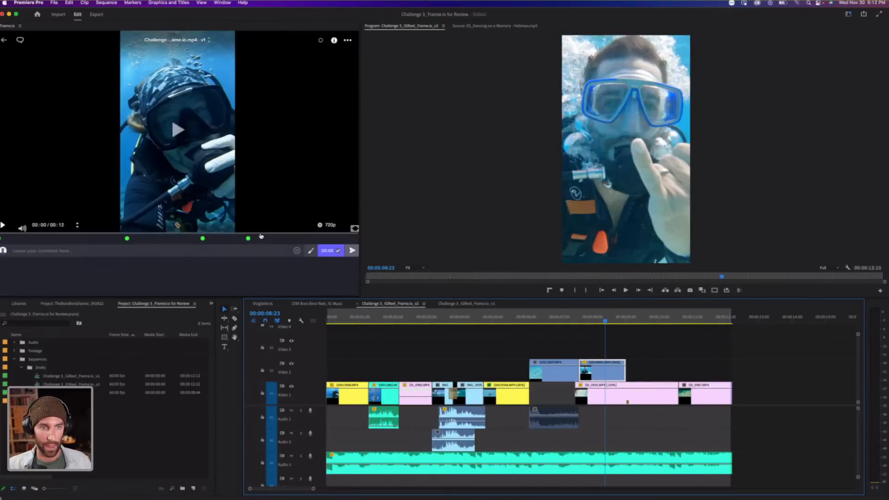
mouse_move(250, 236)
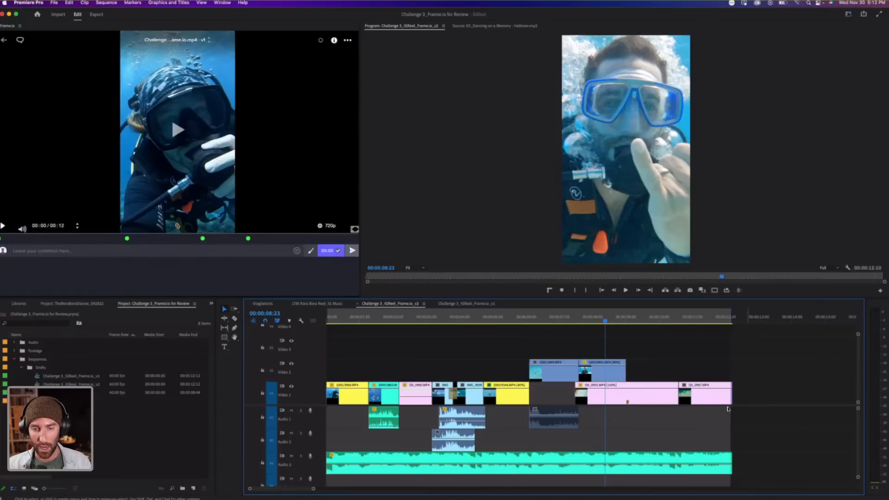
Delete the music clip from Audio 3, return the playhead to the sequence start and save the project.
key("minus")
left_click(487, 460)
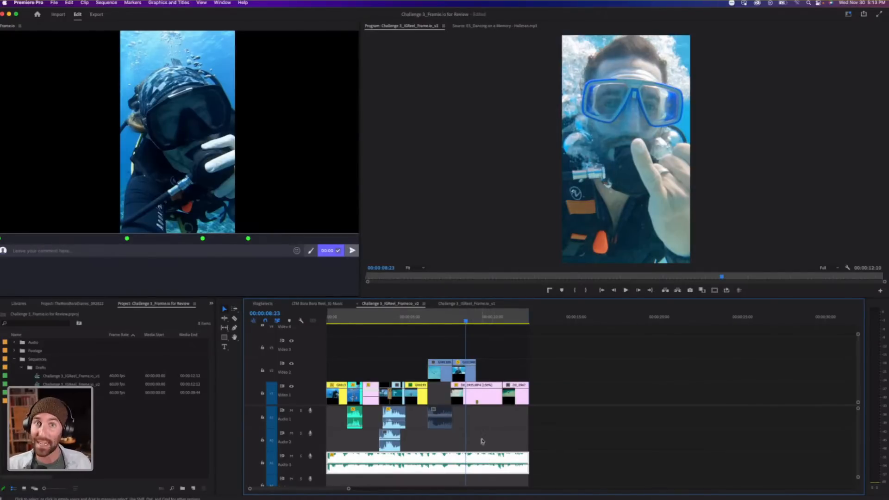
key("super+s")
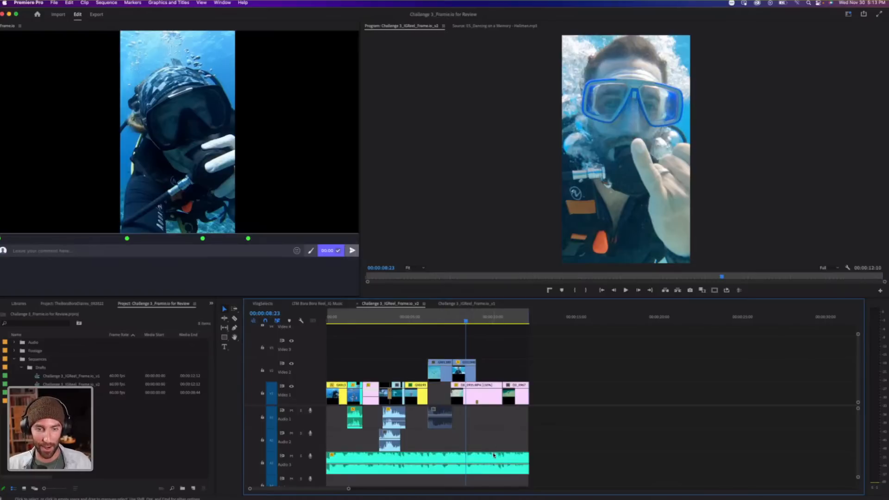
key("Delete")
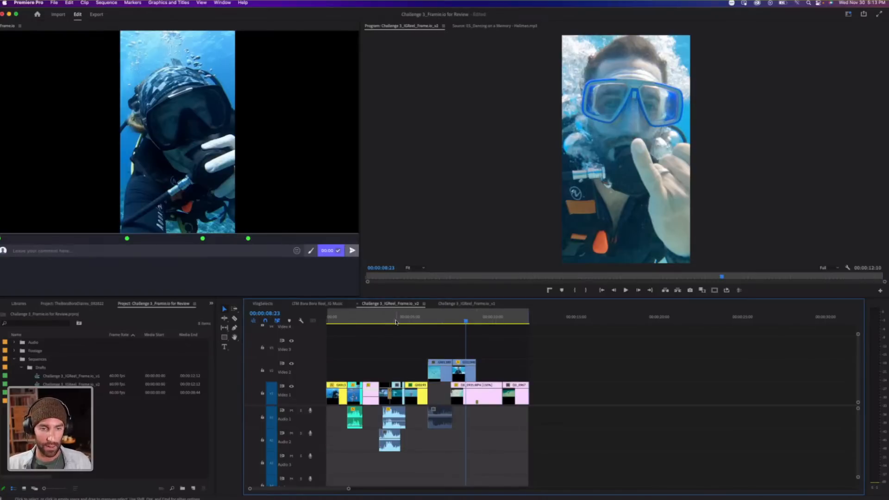
key("Home")
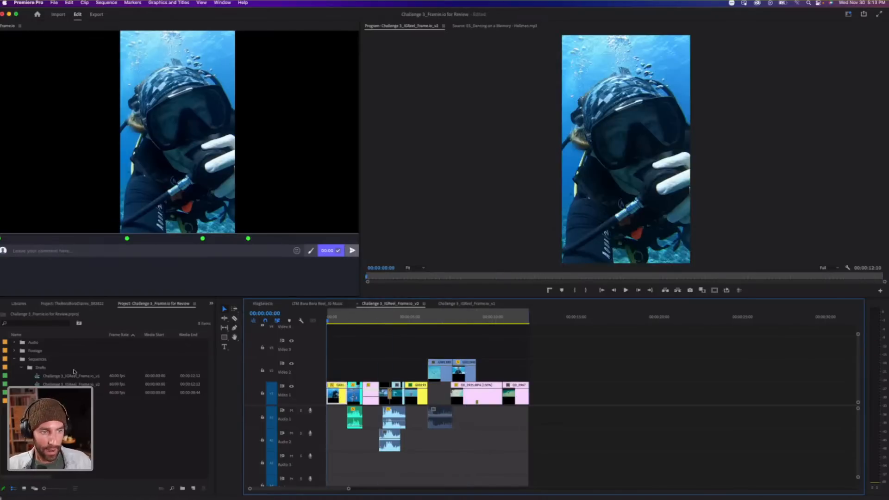
key("super+s")
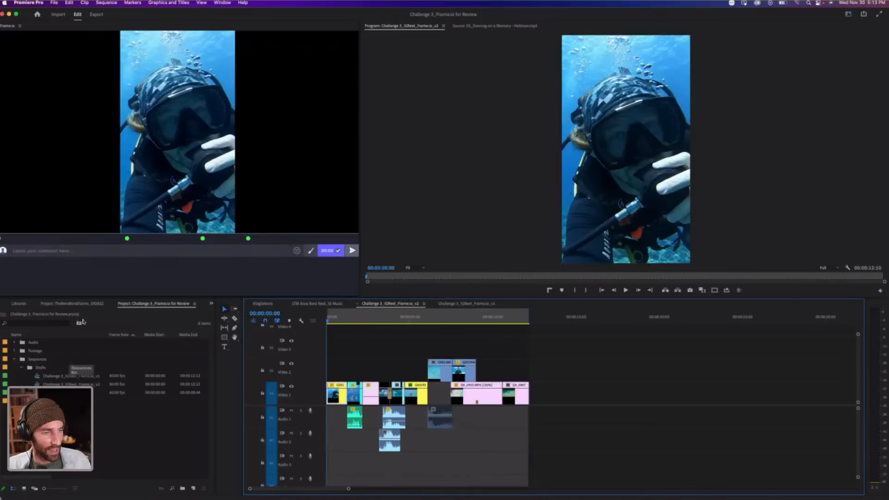
Expand the Audio bin and open the Milo's Breeze - Sum Wave.mp3 track in the Source Monitor.
left_click(20, 367)
left_click(14, 343)
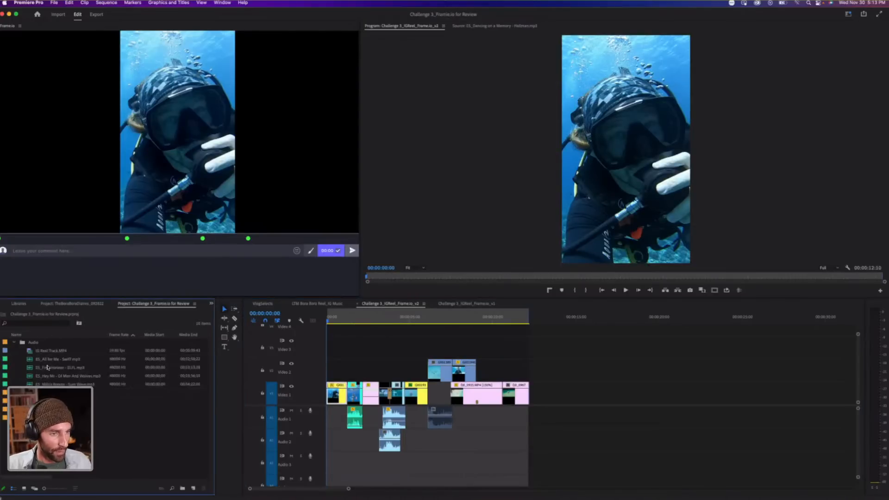
double_click(31, 384)
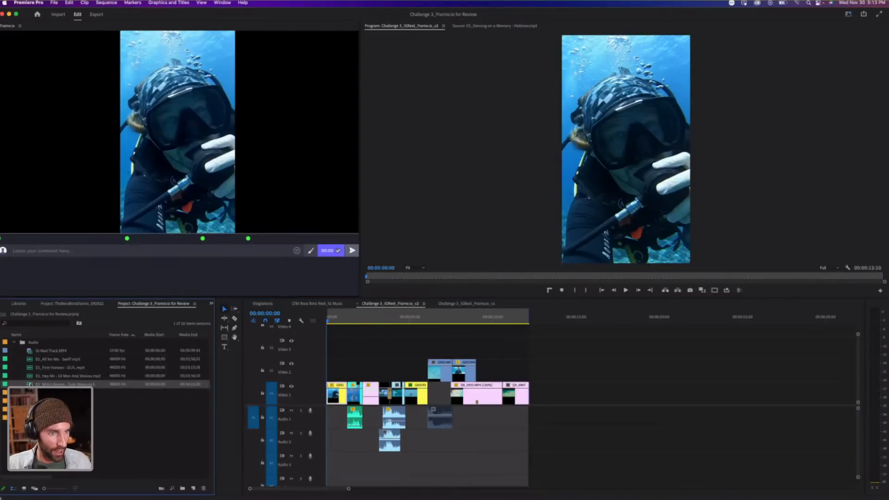
Switch to the Vertical Monitor Editing workspace.
left_click(848, 13)
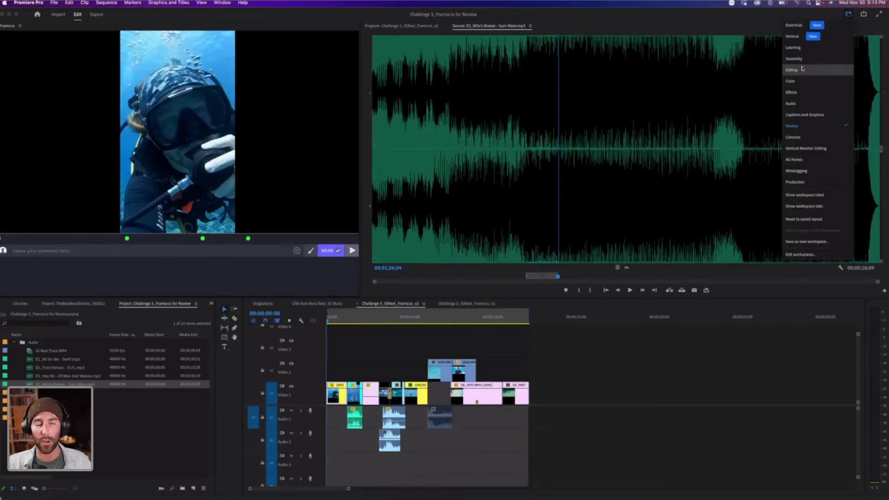
left_click(802, 72)
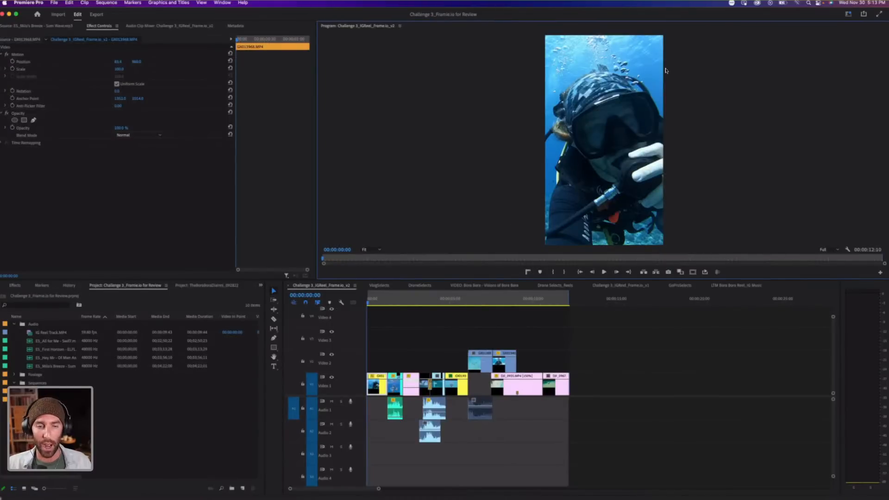
left_click(228, 4)
mouse_move(250, 13)
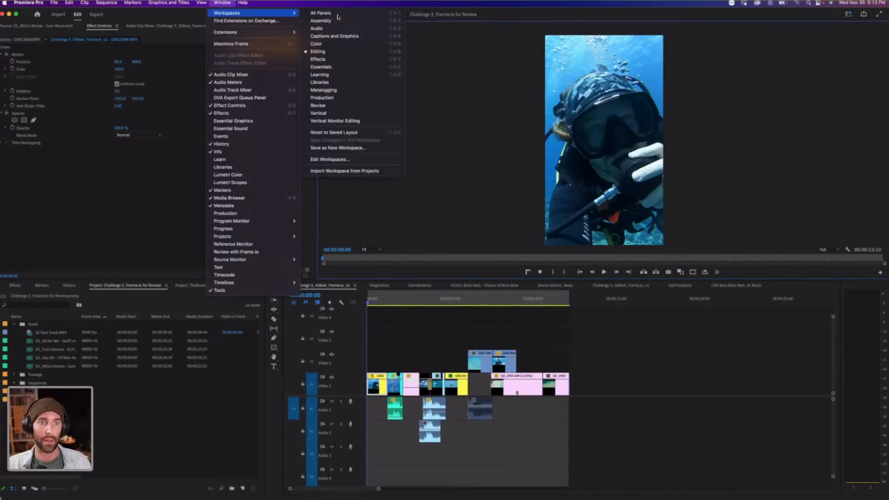
left_click(327, 122)
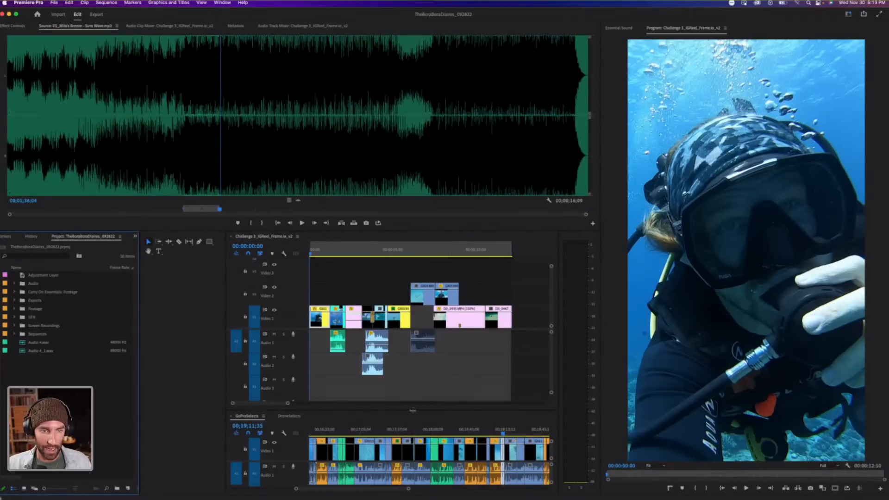
Resize the split between the two stacked timelines slightly and collapse all tracks of the Challenge 3_IGReel_Frame.io_v2 sequence to minimum height.
left_click_drag(413, 410, 413, 405)
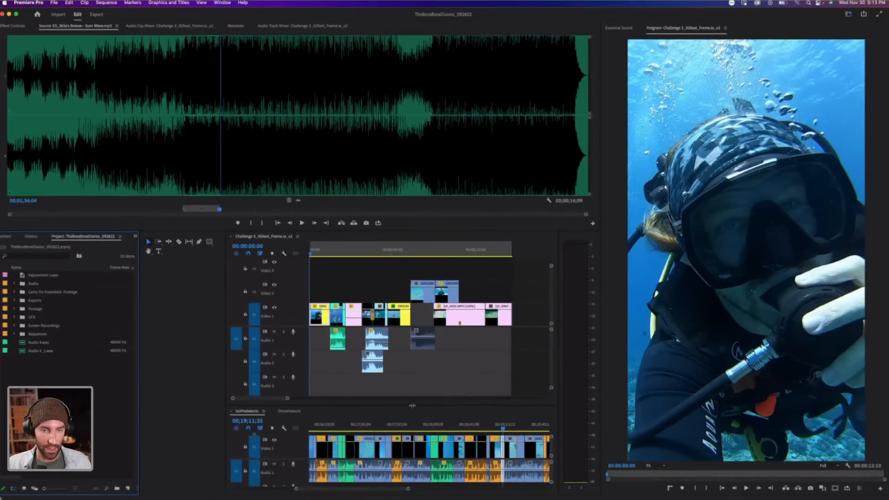
left_click(361, 255)
key("shift+minus")
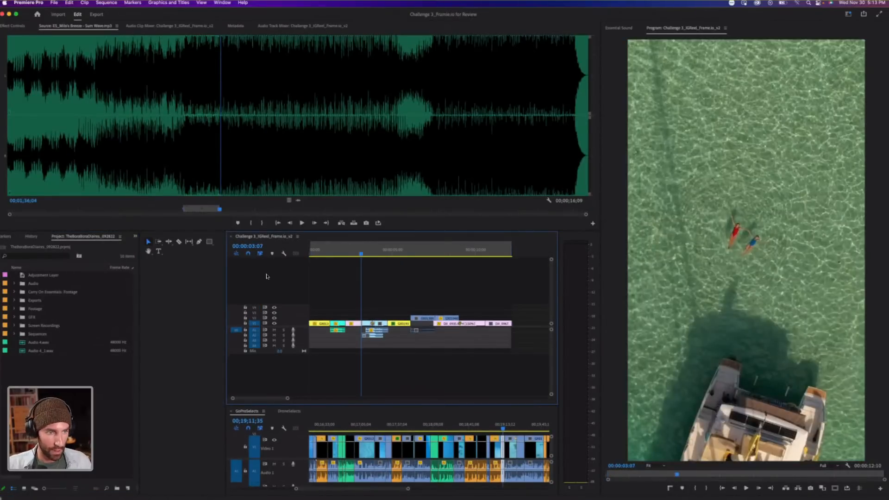
Show the Challenge 3_Frame.io for Review project, expand its Audio bin and select the Milo's Breeze - Sum Wave track.
left_click(22, 309)
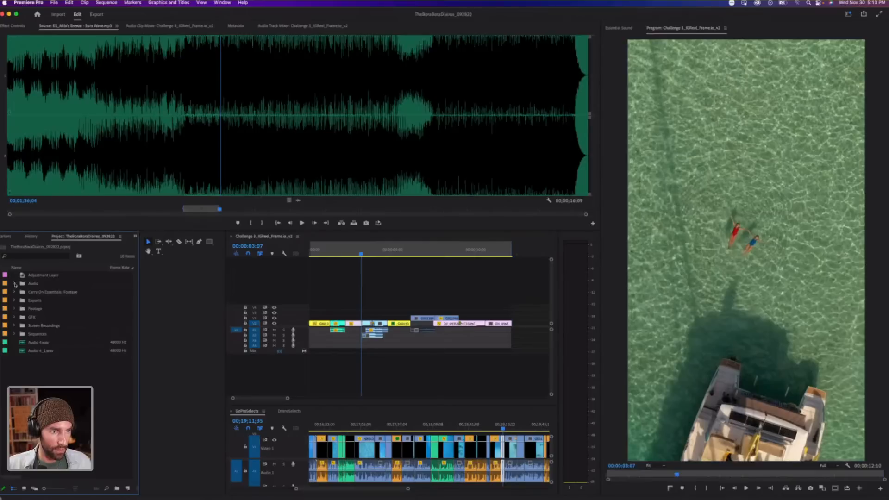
left_click(135, 237)
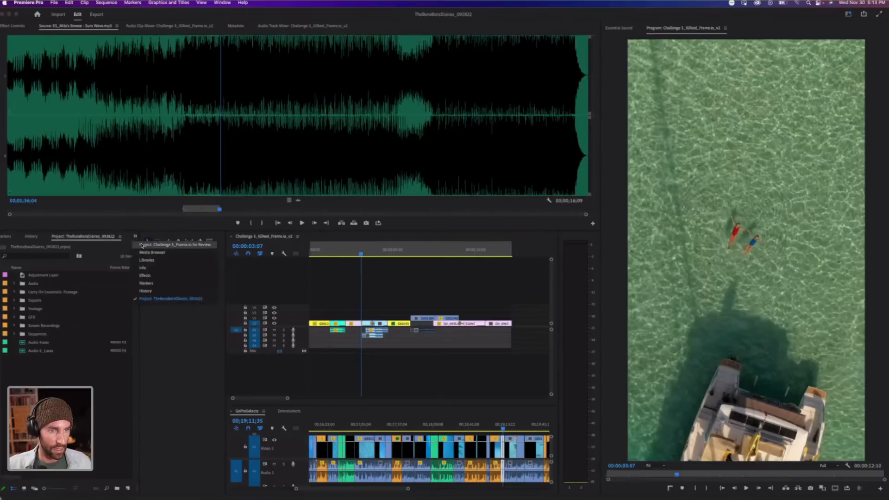
left_click(141, 245)
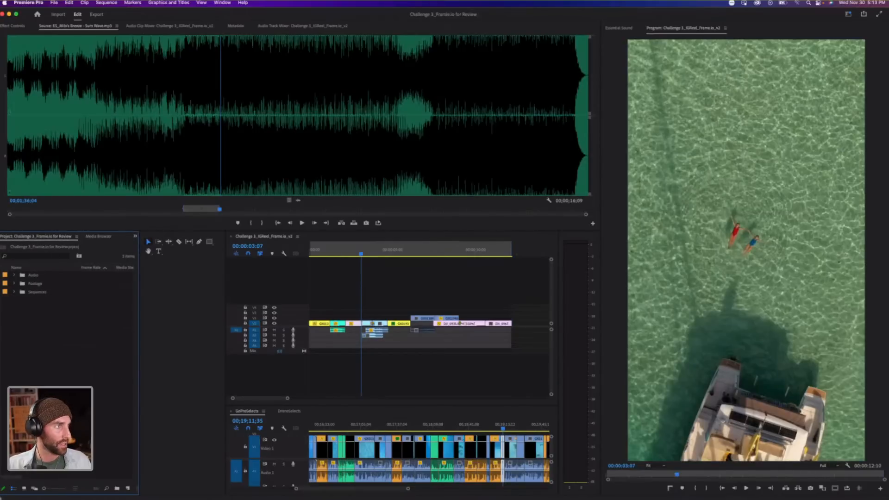
key("super+Tab")
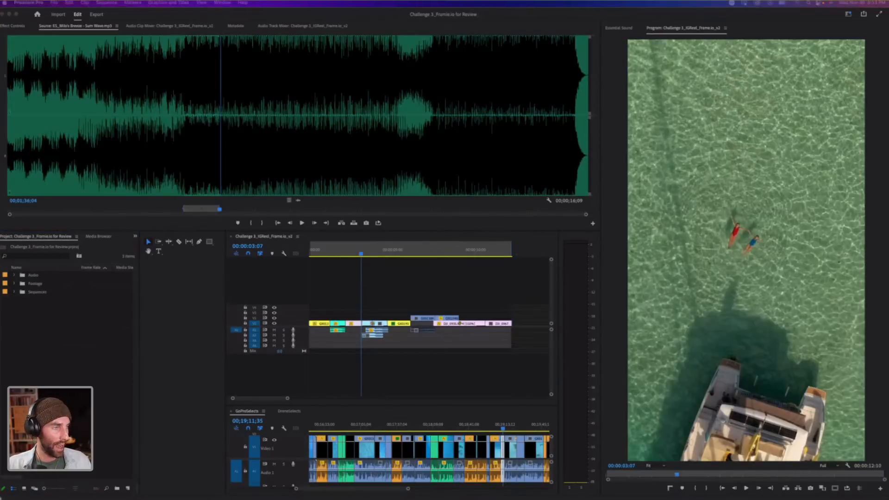
left_click(56, 361)
left_click(14, 276)
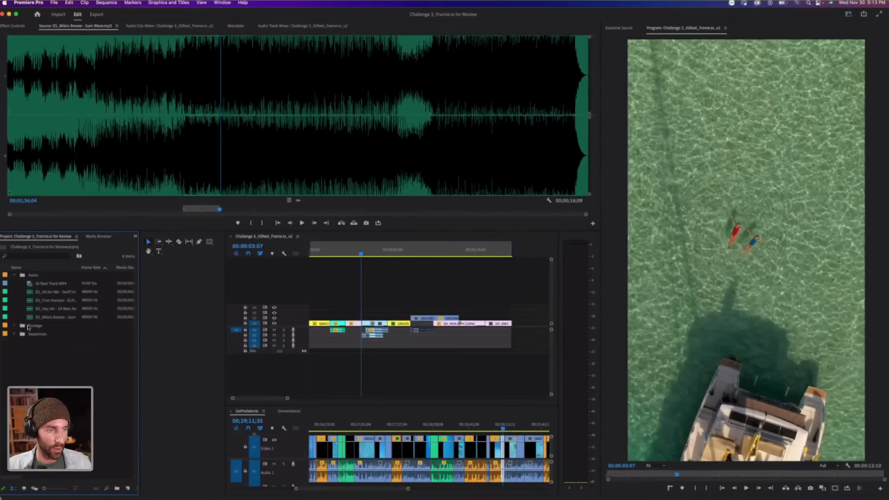
left_click(30, 318)
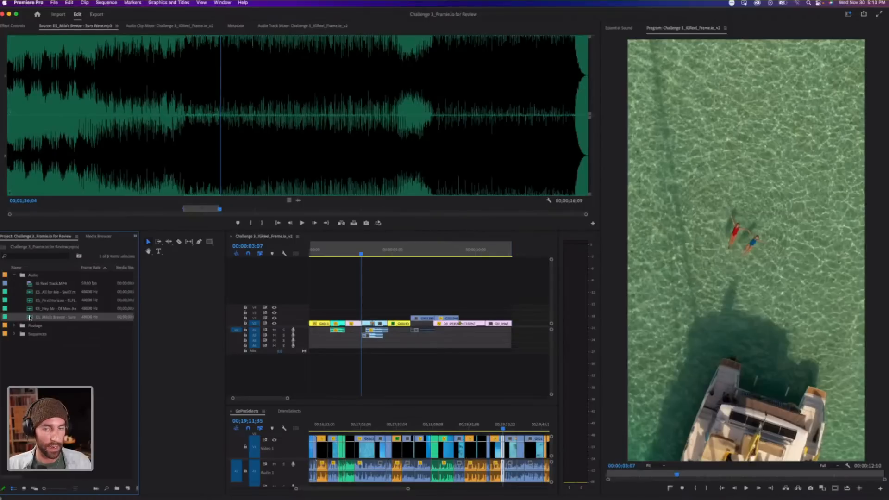
Audition several passages of the Milo's Breeze track in the Source Monitor to find a suitable music start.
left_click(175, 201)
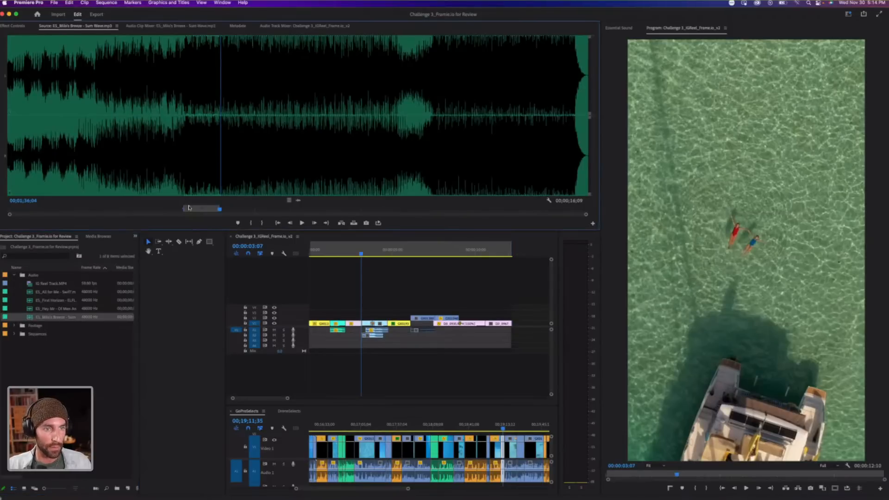
left_click(186, 210)
key("space")
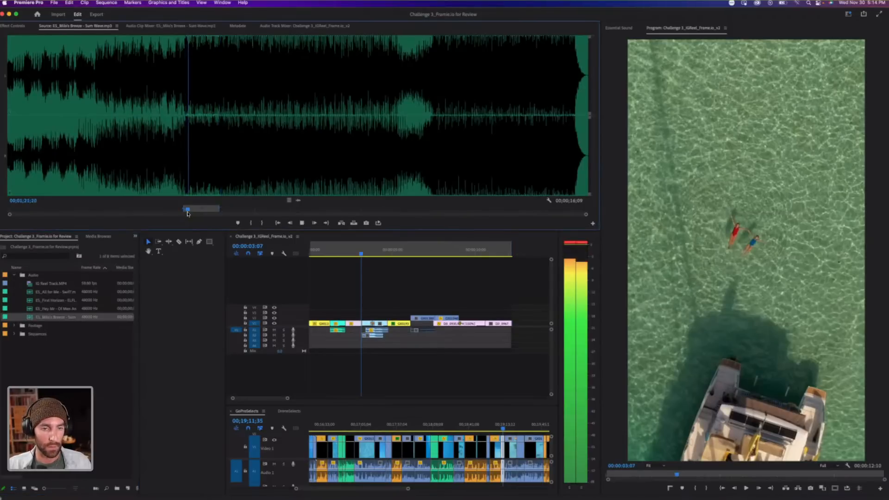
key("space")
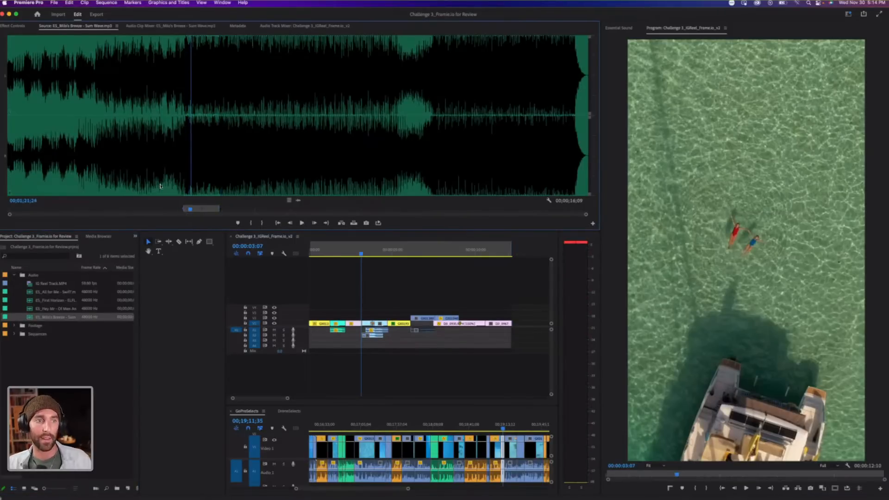
left_click(95, 156)
key("space")
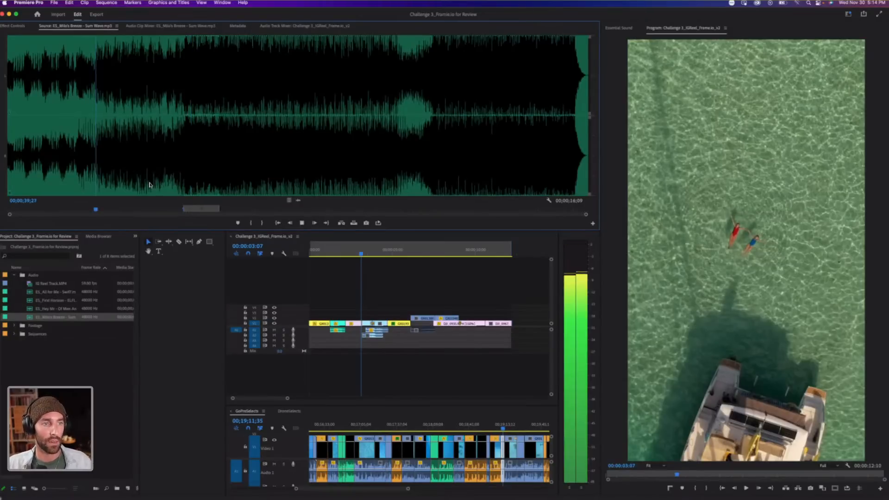
key("space")
left_click(162, 147)
key("space")
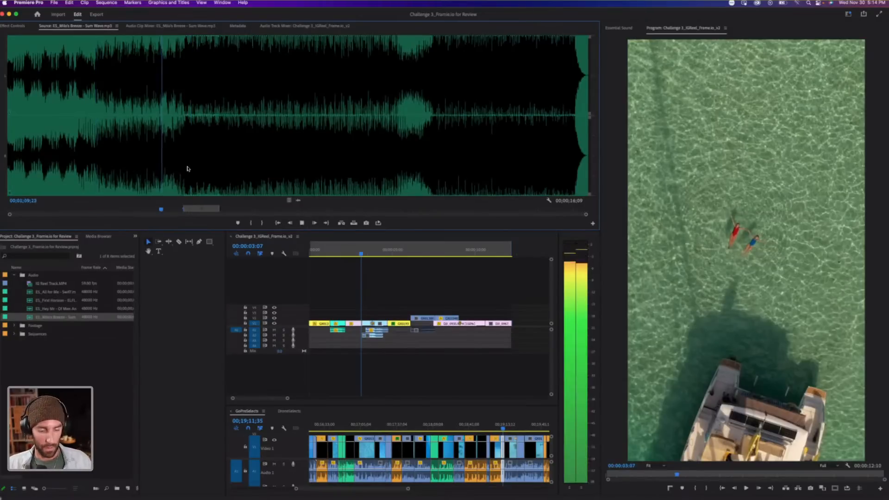
key("space")
Play the music from about 00;01;14;26 and mark a new In point at around 00;01;20.
left_click(174, 145)
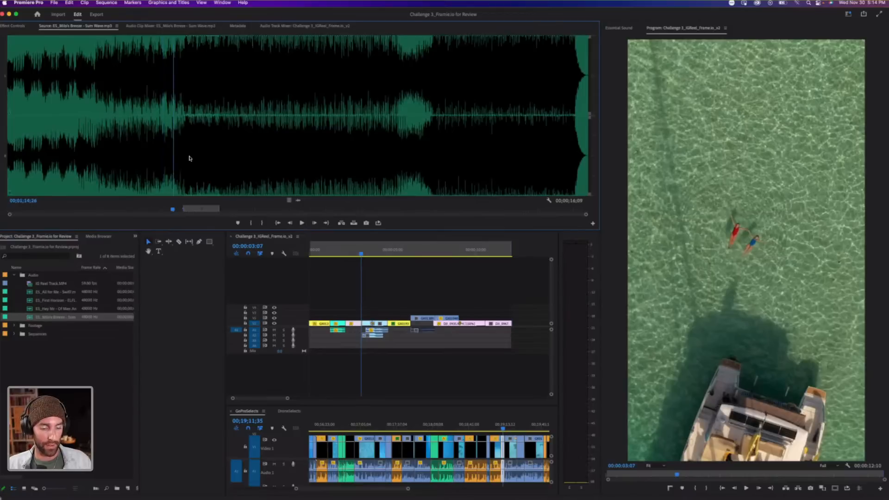
key("space")
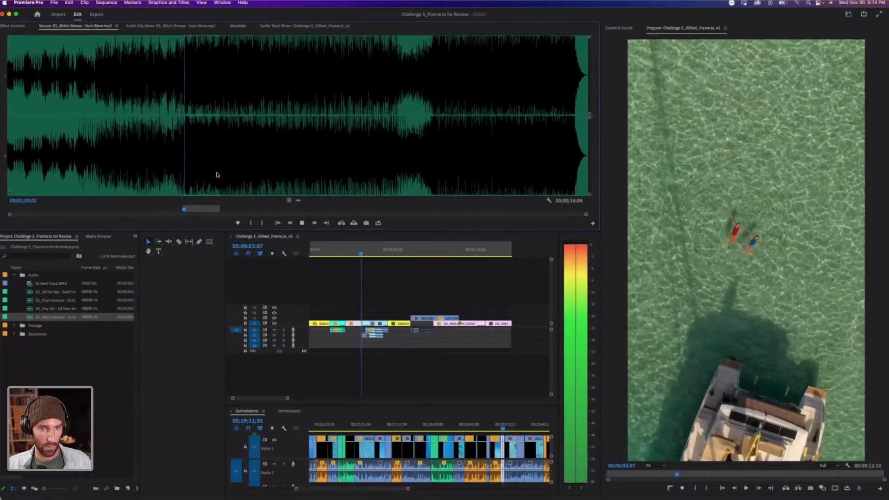
key("space")
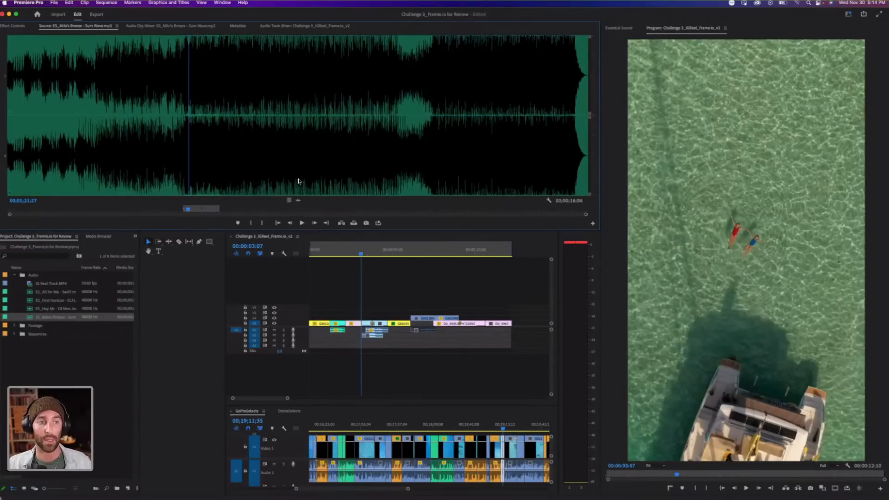
Place the audio of the marked Milo's Breeze section on Audio 4 at the sequence start and return the playhead to the beginning.
left_click_drag(298, 202, 310, 346)
key("Home")
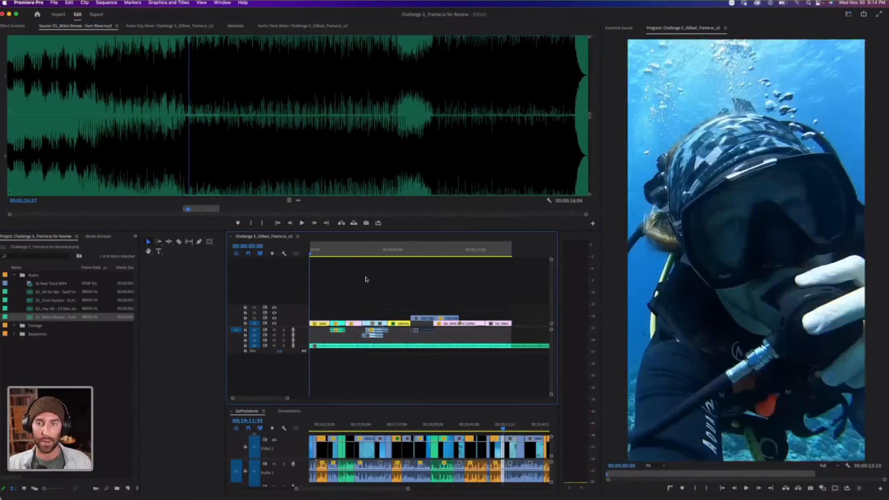
key("backslash")
key("minus")
key("minus")
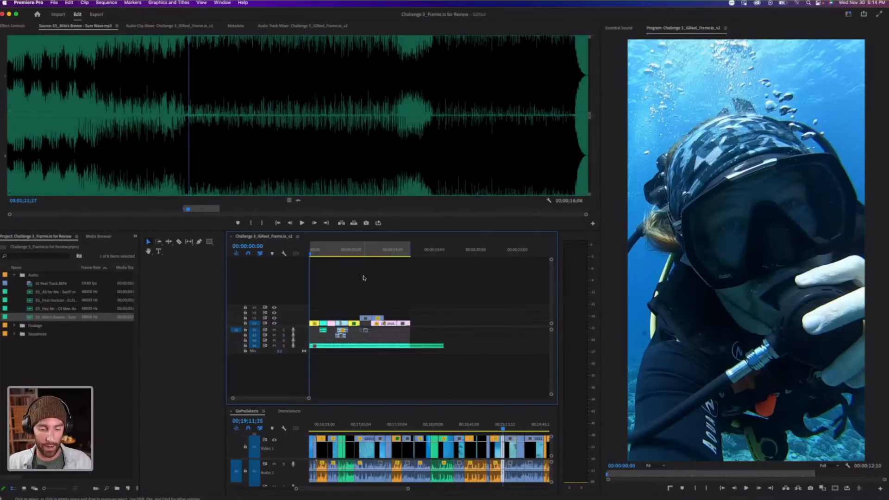
Expand the timeline tracks and show the Audio 4 music waveform beneath the opening video clips.
key("equal")
key("shift+equal")
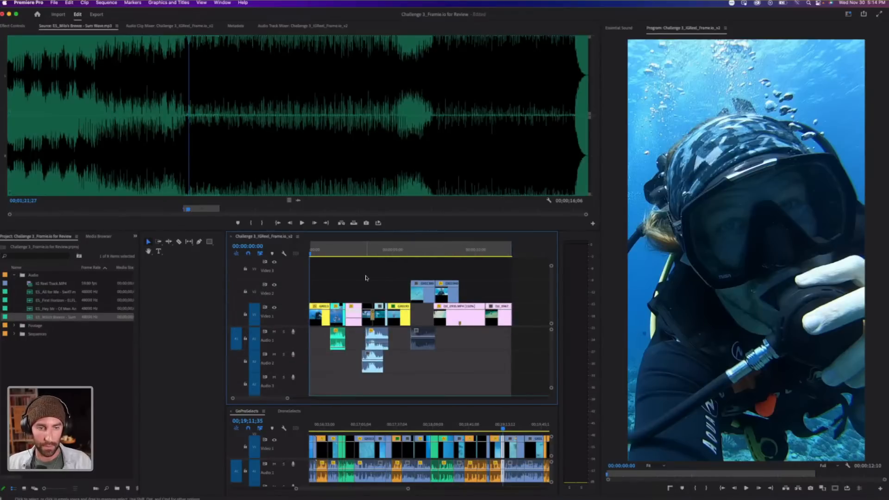
key("equal")
scroll(351, 357, "down", 5)
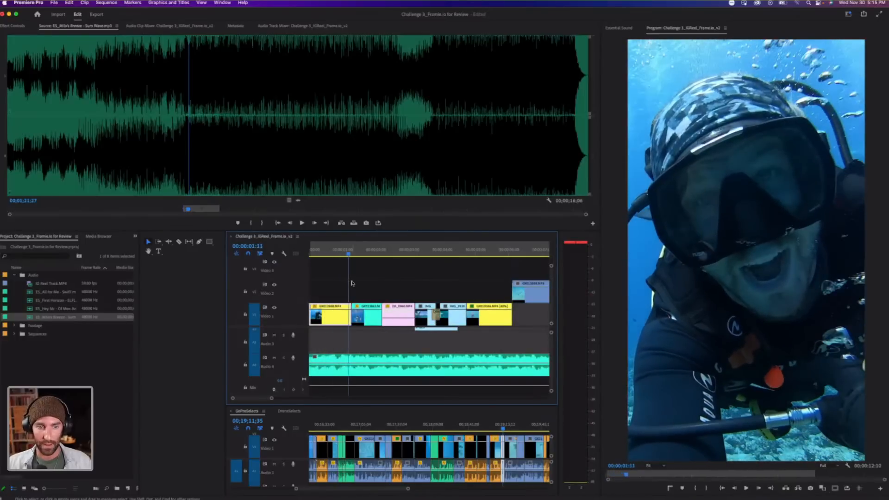
Ripple trim the end of the first Video 1 clip back to 00:00:01:03, closing the gap to the second clip.
left_click(369, 284)
key("minus")
key("equal")
key("equal")
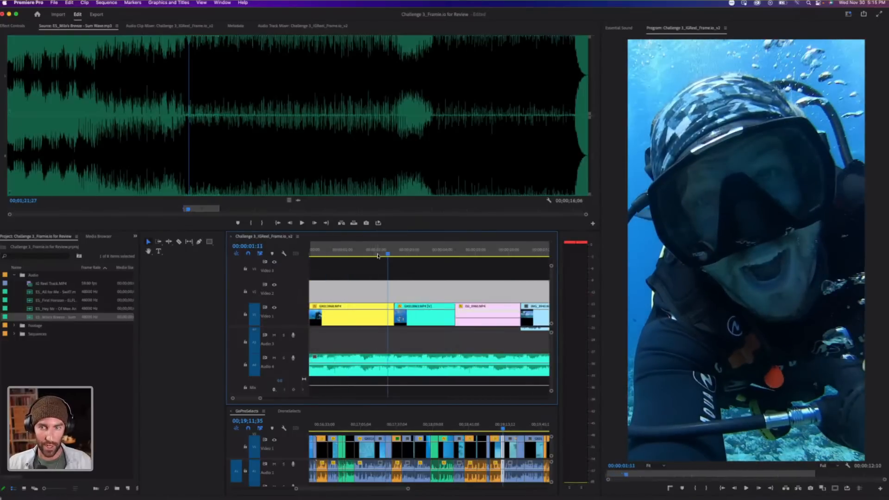
left_click_drag(389, 255, 379, 256)
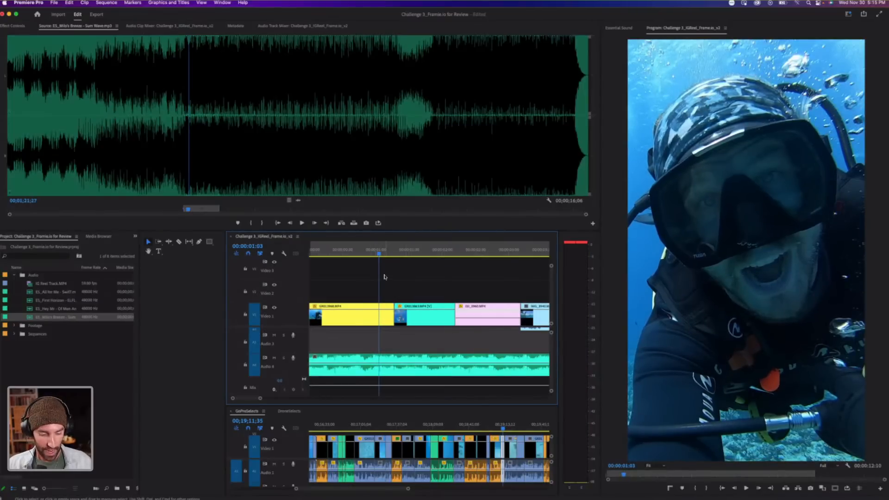
key("b")
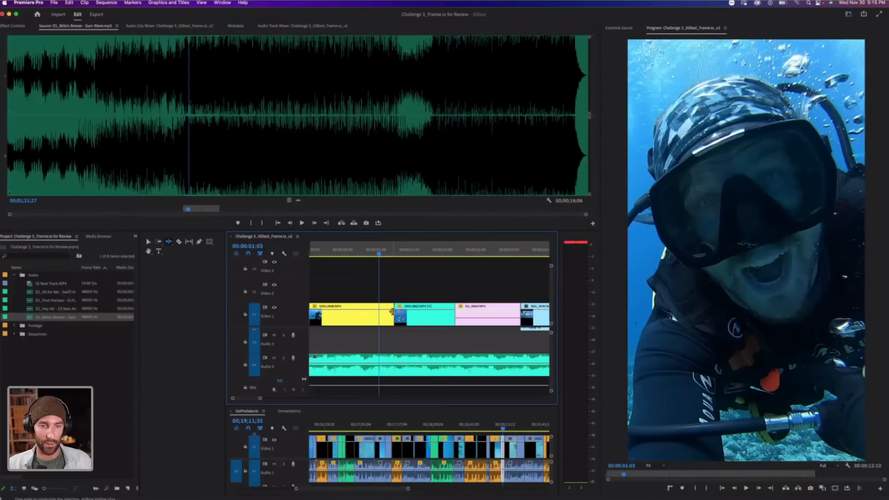
left_click_drag(392, 311, 379, 311)
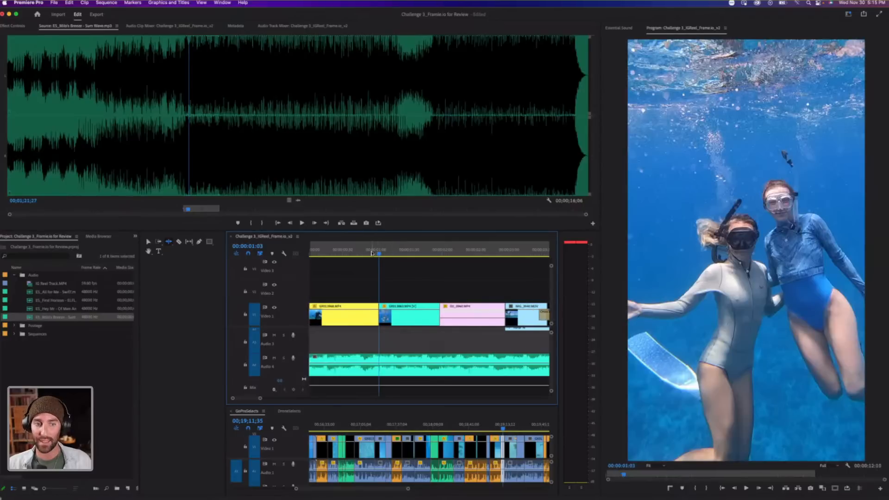
Return to the Selection tool, save the project and play the first cut against the music from 00:00:00:46.
left_click(372, 253)
key("v")
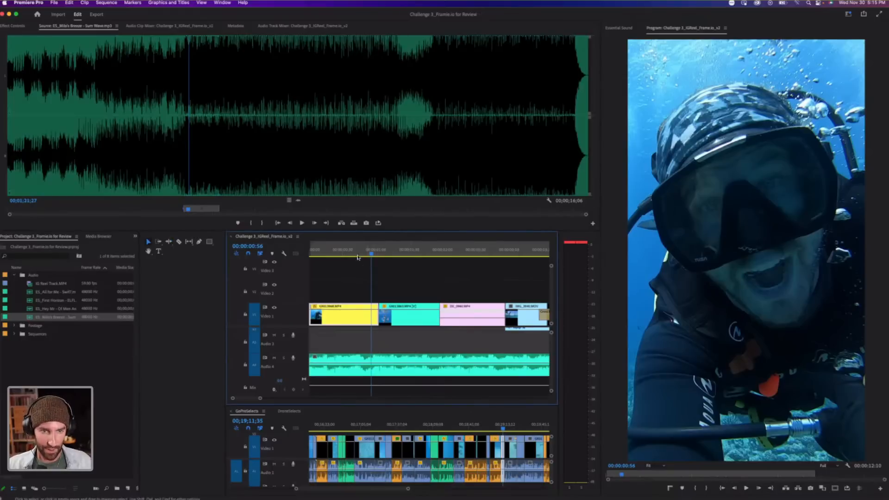
left_click(360, 253)
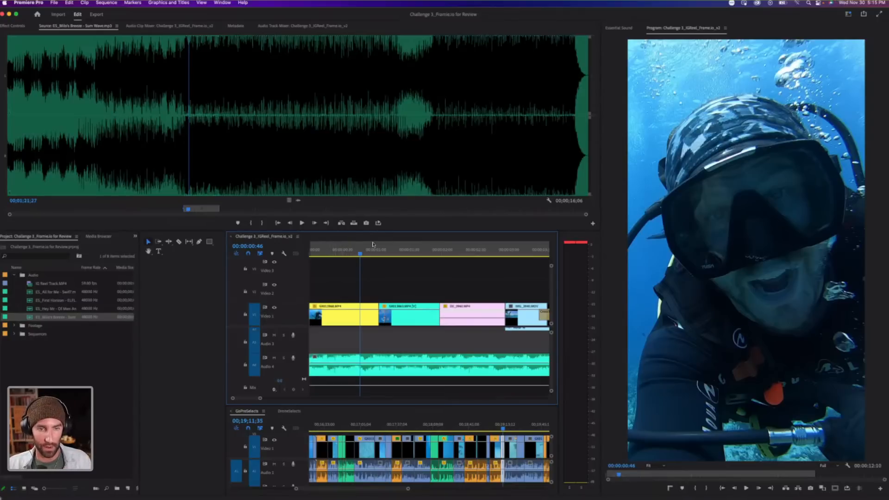
key("minus")
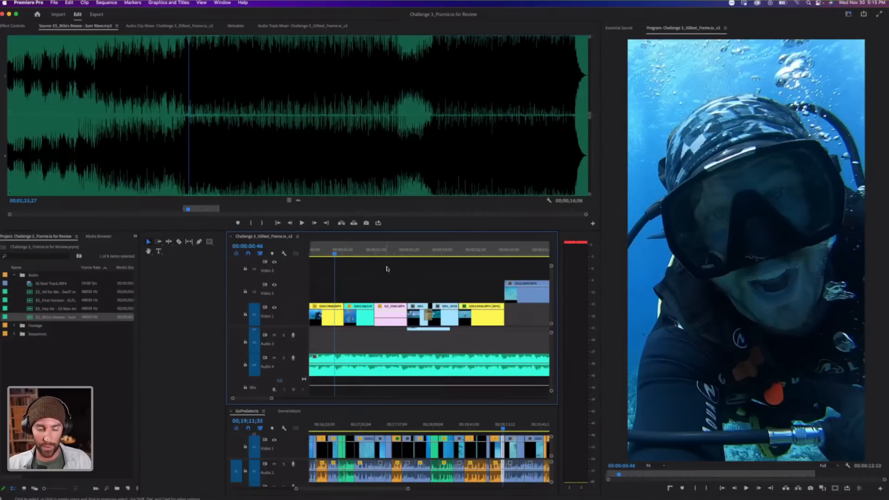
key("equal")
key("space")
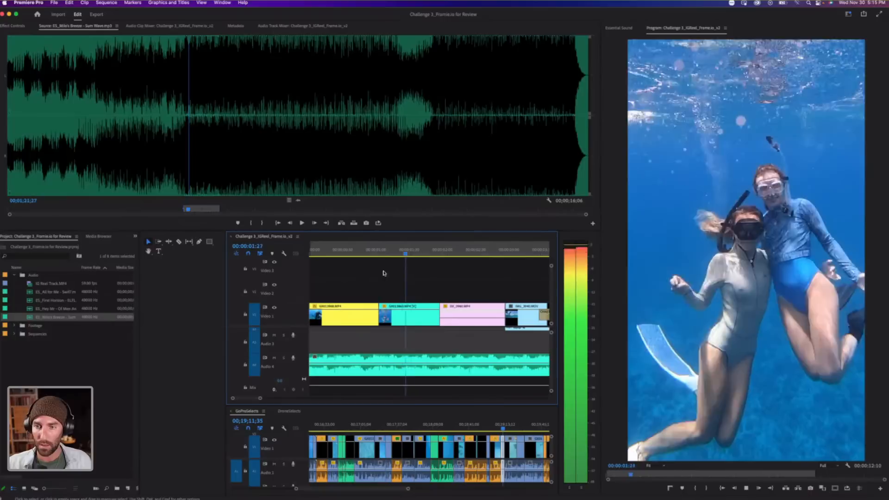
key("space")
Play the second Video 1 clip against the music from 00:00:01:10 and stop at about 00:00:01:44.
left_click(388, 255)
left_click(388, 256)
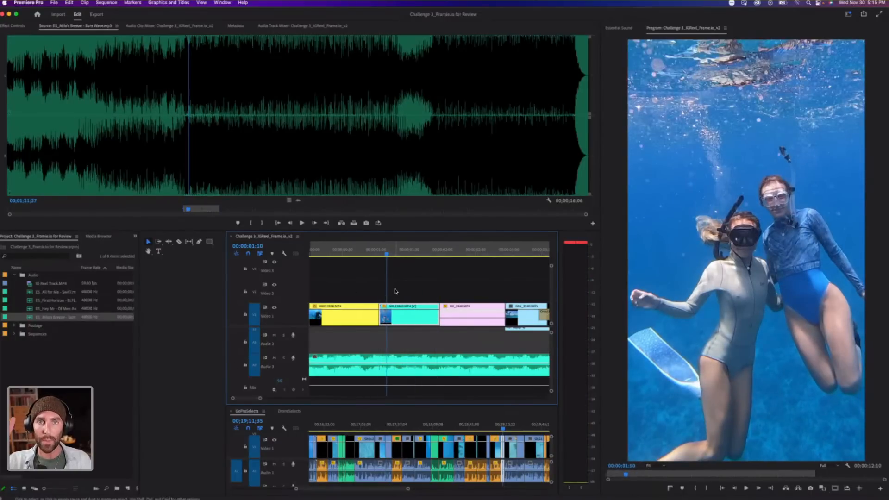
key("space")
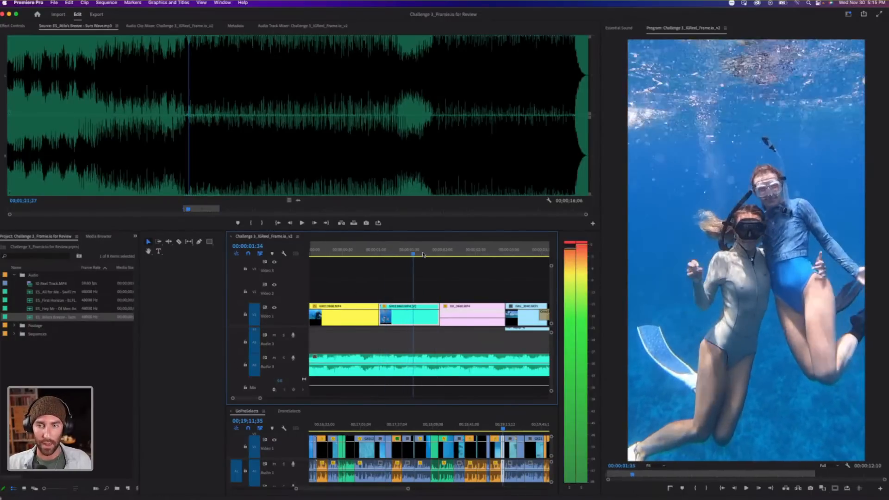
key("space")
key("minus")
key("equal")
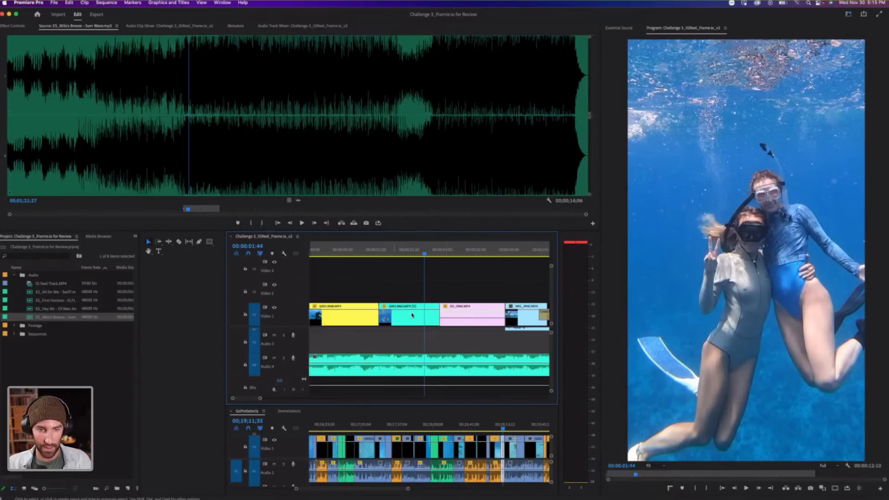
Adjust the second Video 1 clip to use a later part of its footage in the same slot, and play the result.
left_click(412, 318)
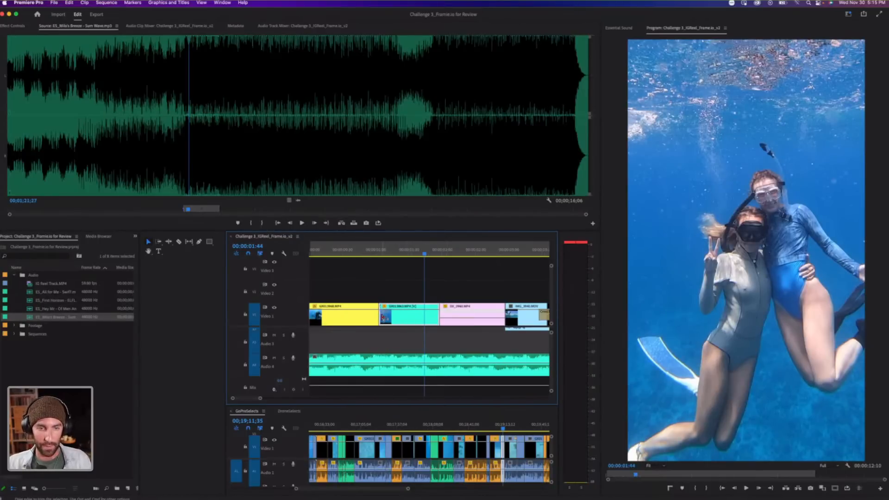
left_click_drag(381, 317, 444, 316)
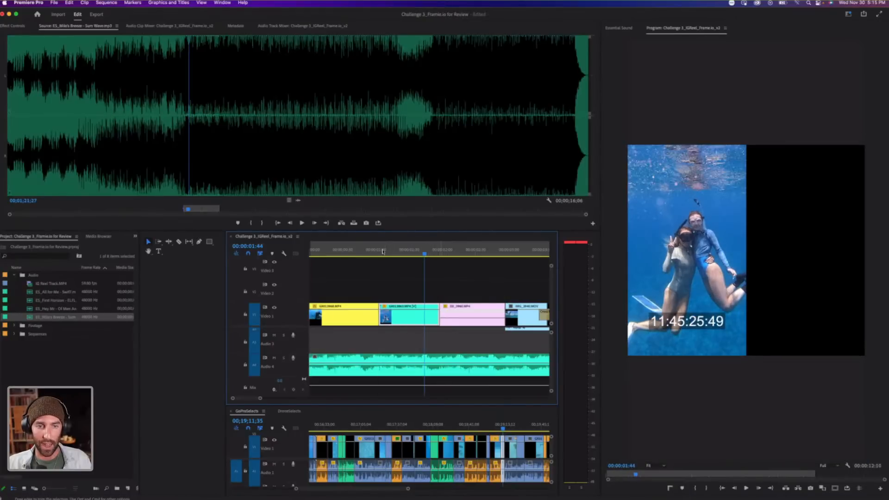
left_click(349, 251)
key("space")
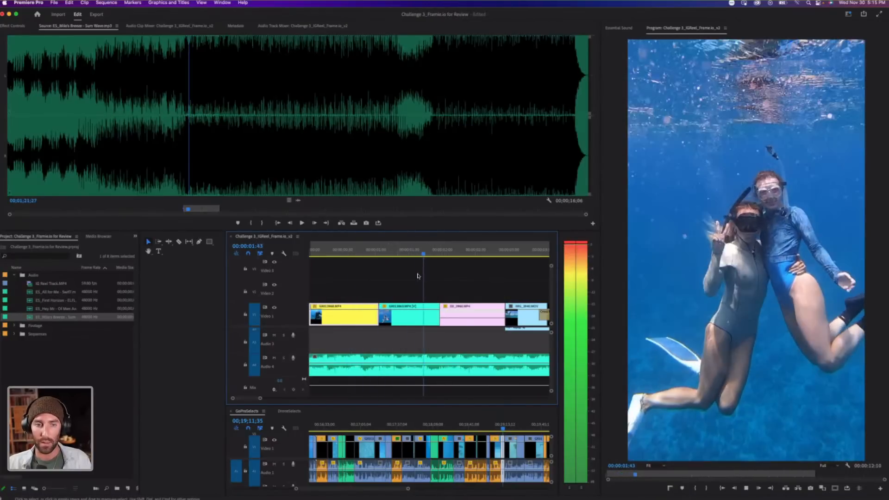
key("space")
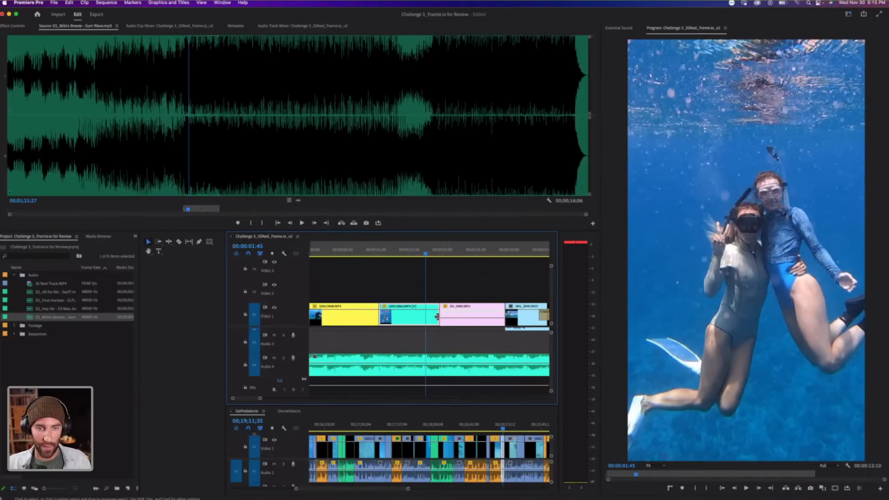
Ripple trim the end of the second Video 1 clip back to 00:00:01:45 and play the cuts around it.
left_click_drag(437, 316, 426, 315)
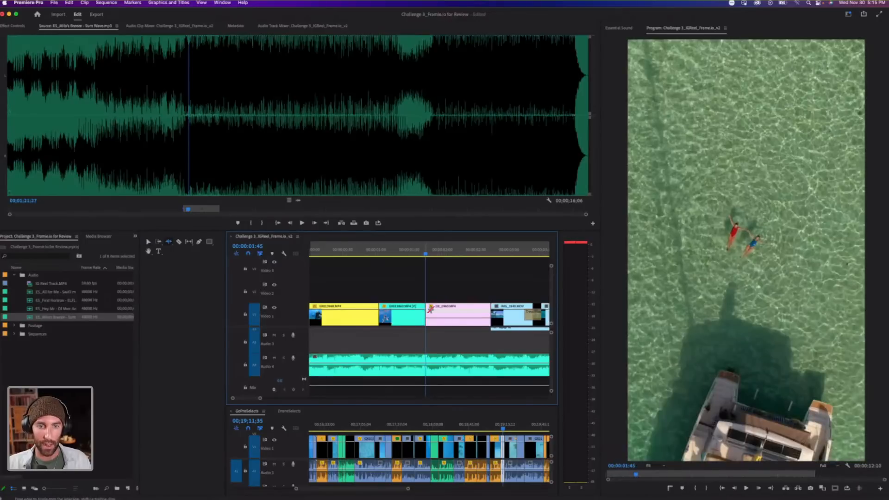
key("super+z")
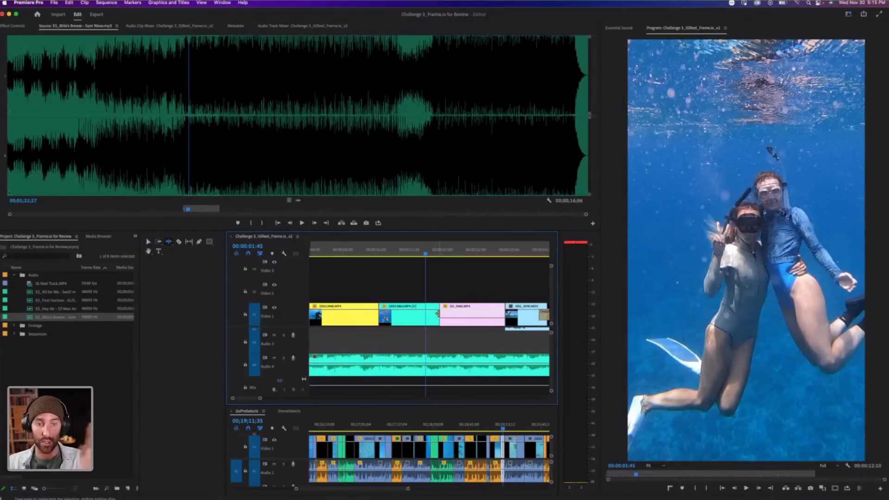
left_click_drag(439, 313, 425, 315)
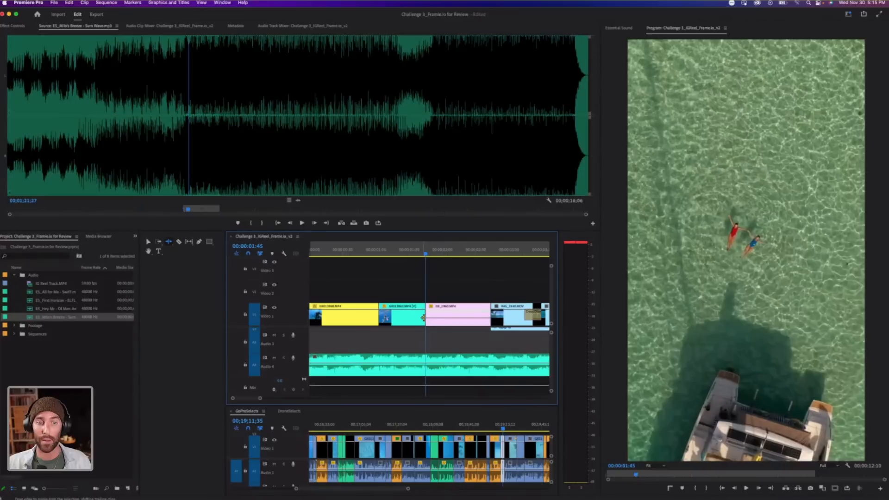
left_click(418, 255)
left_click(372, 257)
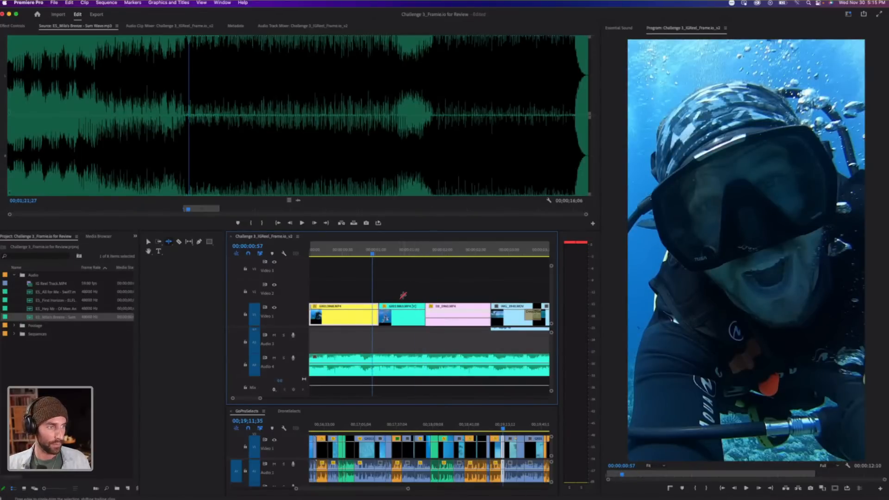
key("space")
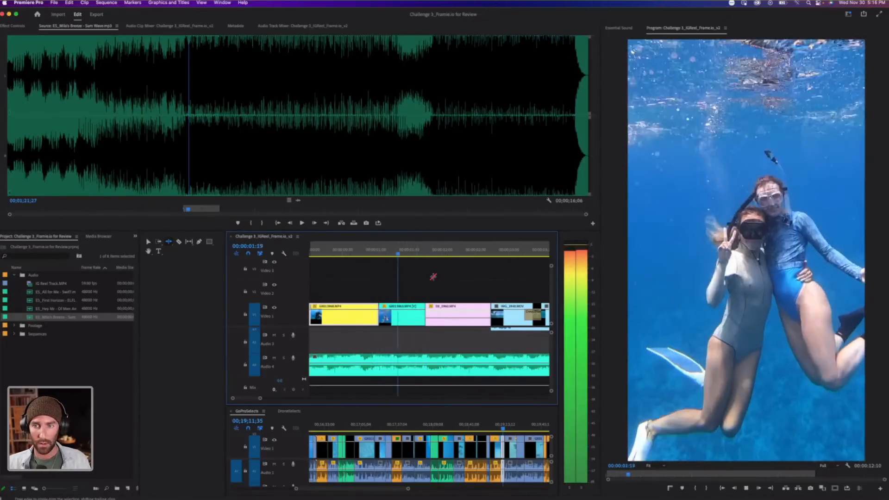
left_click(364, 255)
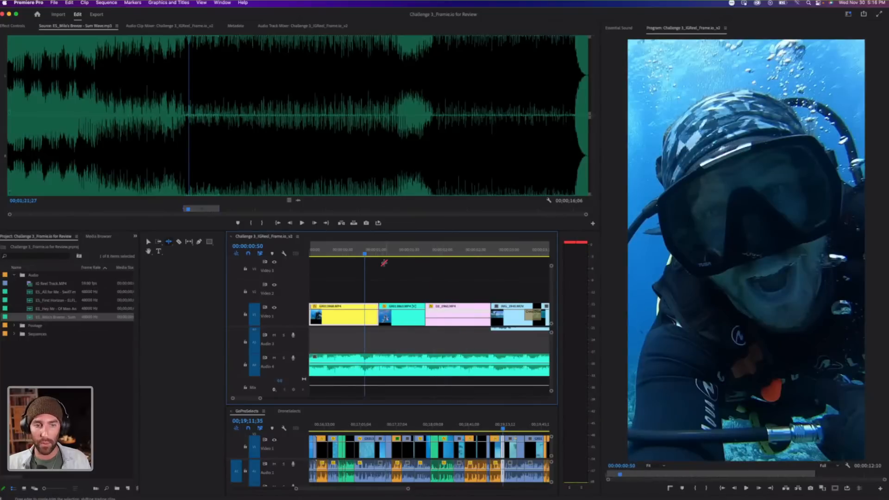
key("space")
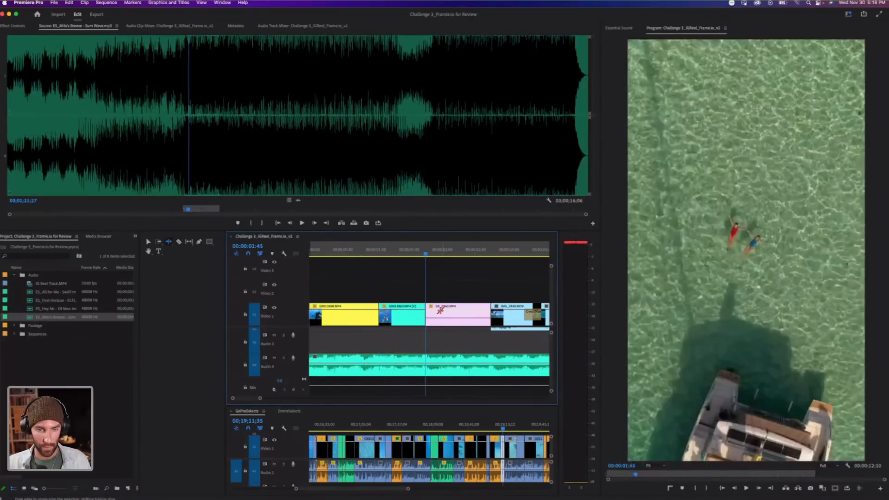
Ripple trim the end of the second Video 1 clip back to 00:00:01:37, then return to the Selection tool.
left_click(419, 253)
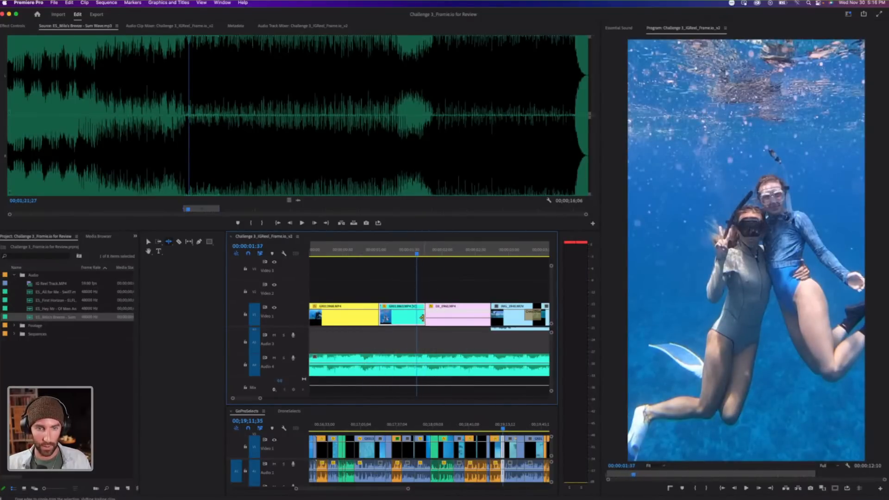
left_click_drag(425, 315, 417, 315)
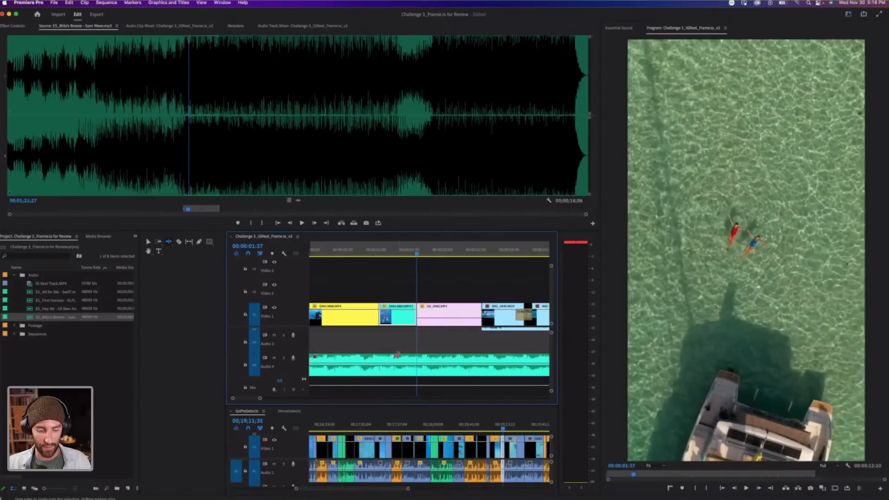
key("v")
key("m")
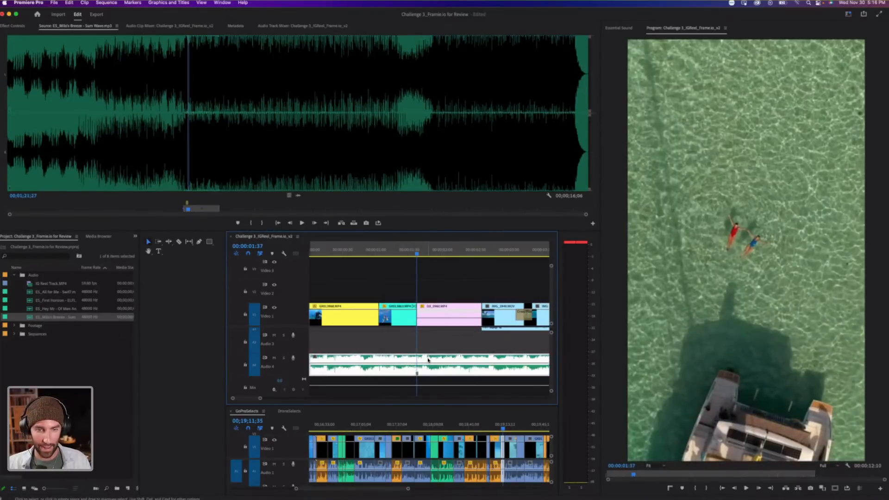
key("super+z")
Save the project and play the shortened second clip and the cut to the drone clip, stopping at 00:00:02:22.
left_click(389, 254)
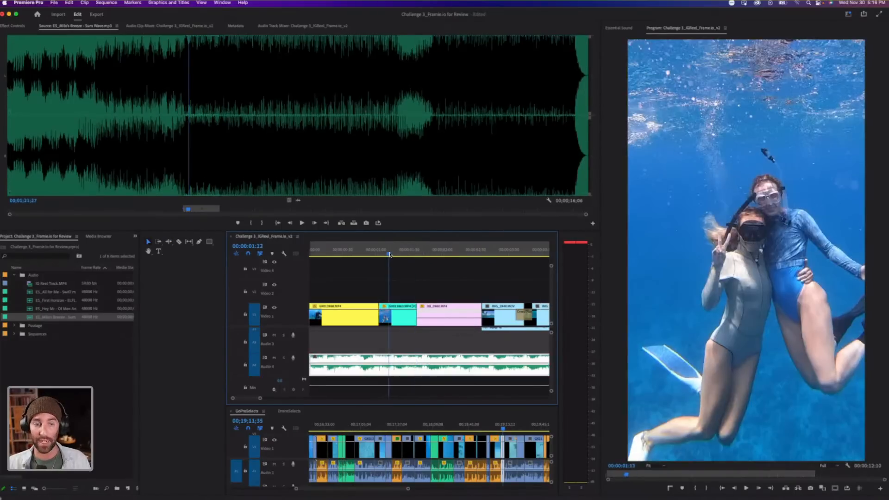
key("super+s")
left_click(377, 254)
key("space")
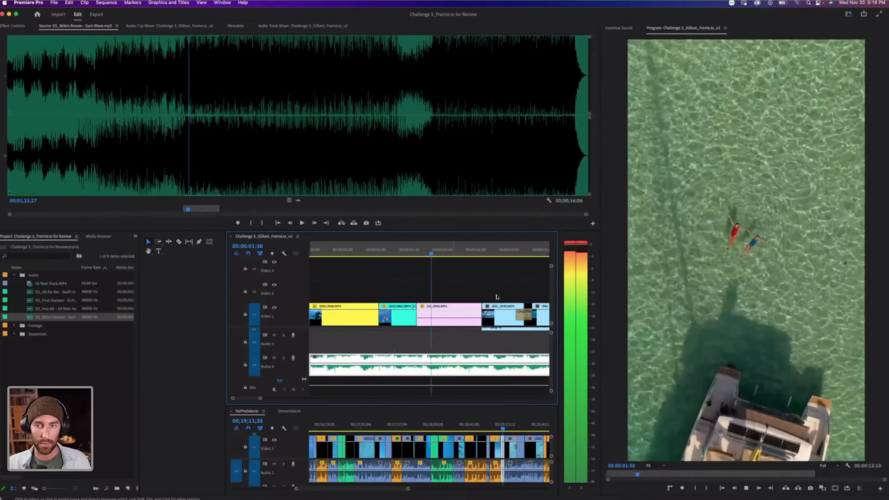
key("space")
Set the pink drone clip's speed to 200% and extend its end to close the gap before the following clip.
left_click(471, 313)
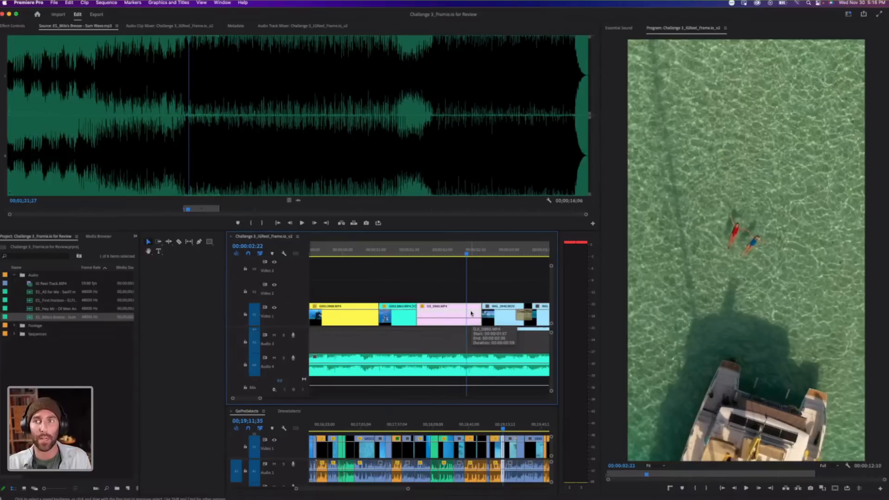
key("super+r")
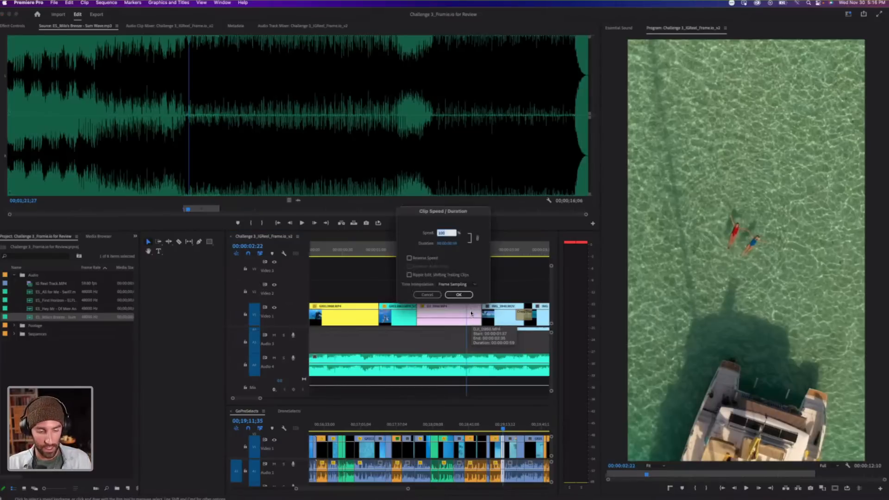
type("200")
key("Return")
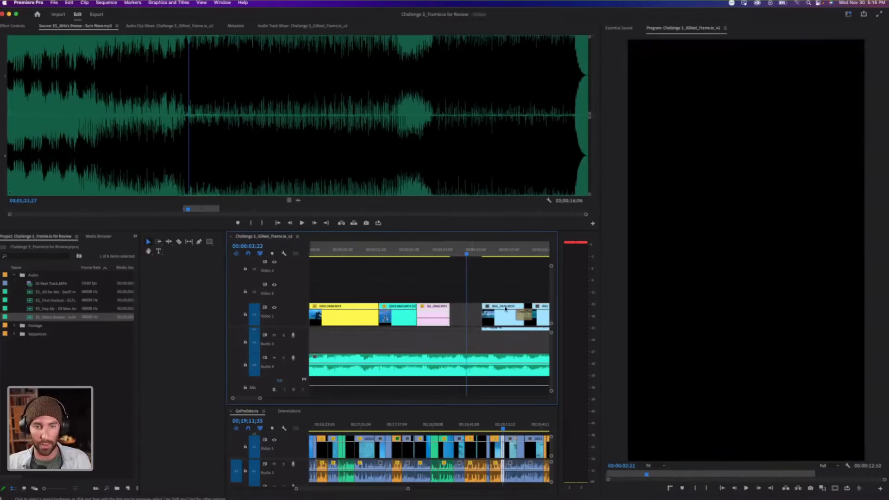
key("space")
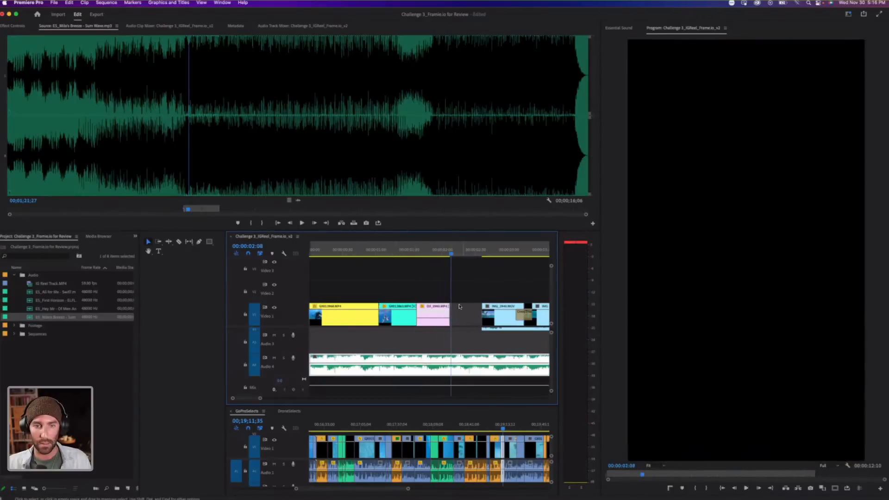
left_click_drag(448, 318, 481, 318)
Play the retimed drone clip against the music and stop at 00:00:02:43 in the following clip.
left_click(411, 252)
key("space")
key("space")
left_click(443, 248)
key("space")
key("space")
left_click(414, 249)
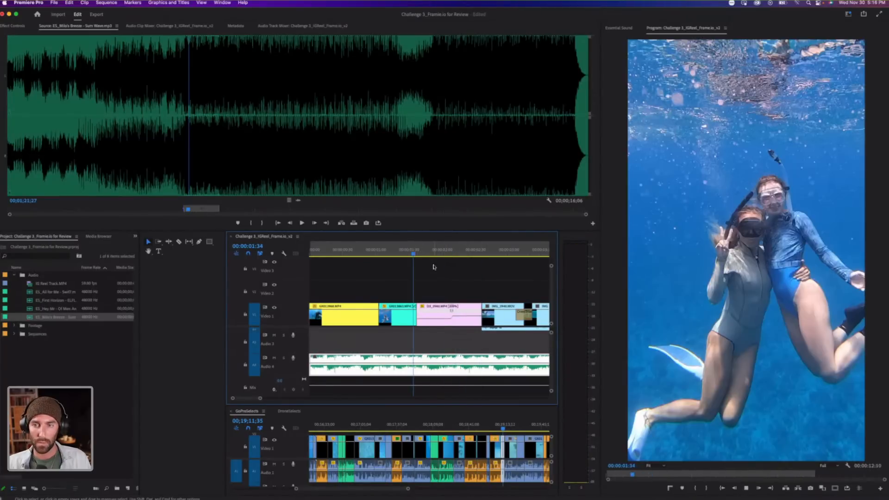
key("space")
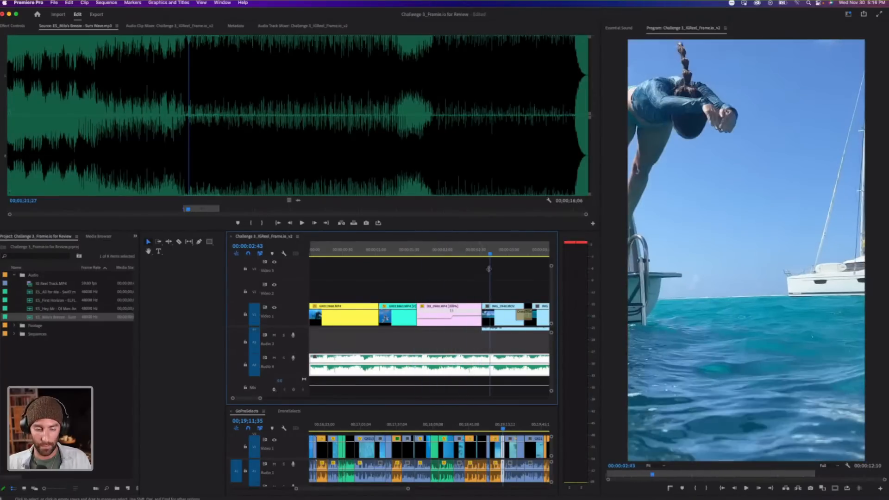
Play the two diving clips against the music from 00:00:02:43 and stop at 00:00:04:16.
scroll(490, 266, "right", 1)
key("minus")
key("equal")
left_click(483, 294)
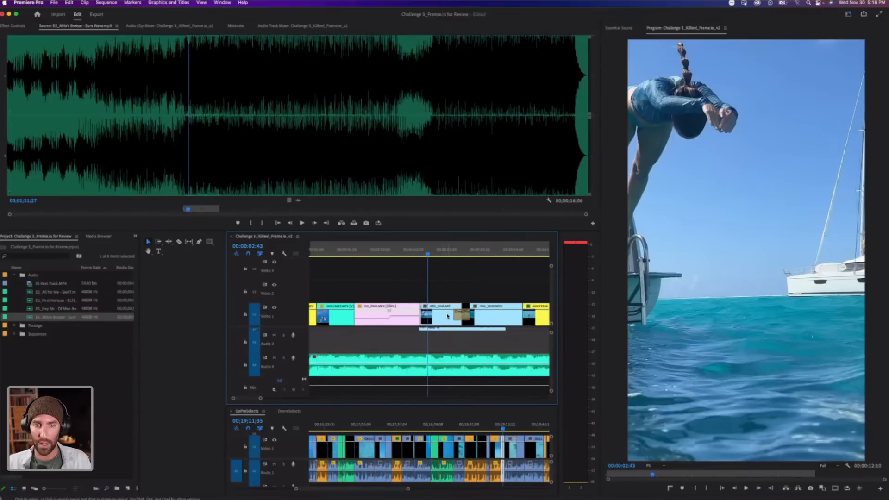
key("space")
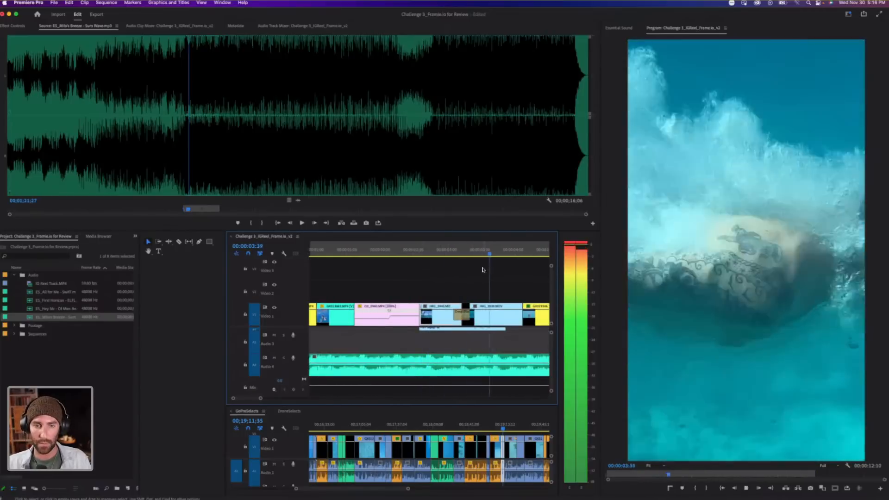
key("space")
key("minus")
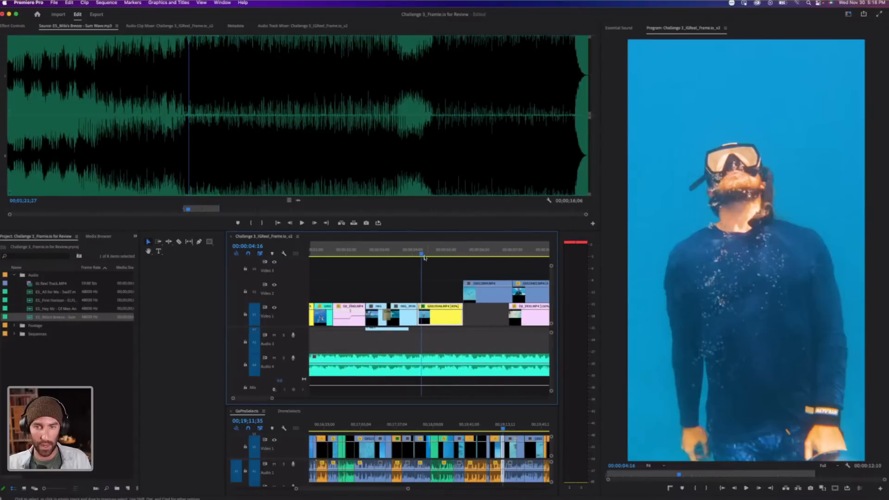
Trim the yellow Video 1 clip's end to about 00:00:05:16 on the music and move the ray clip on Video 2 up to it.
key("space")
key("space")
left_click_drag(461, 316, 454, 315)
left_click_drag(484, 290, 473, 289)
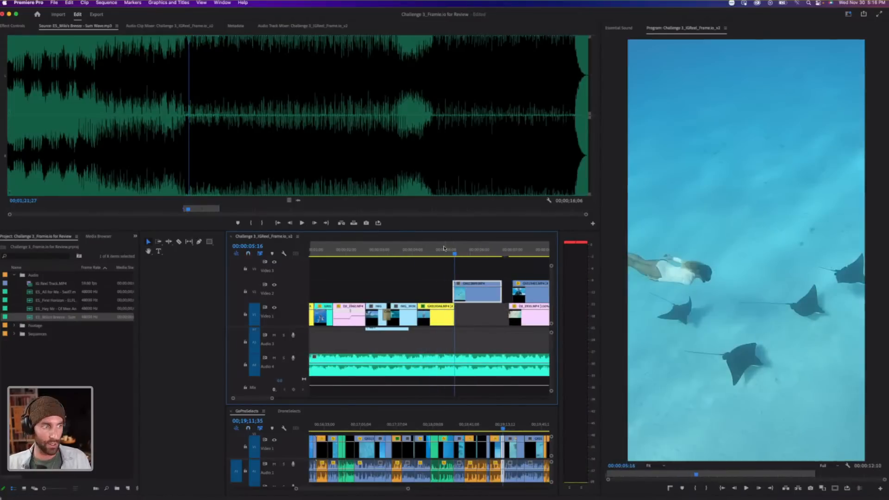
Play the yellow clip and its cut to the ray clip from 00:00:04:09, stopping at 00:00:06:04.
left_click(444, 248)
left_click(417, 252)
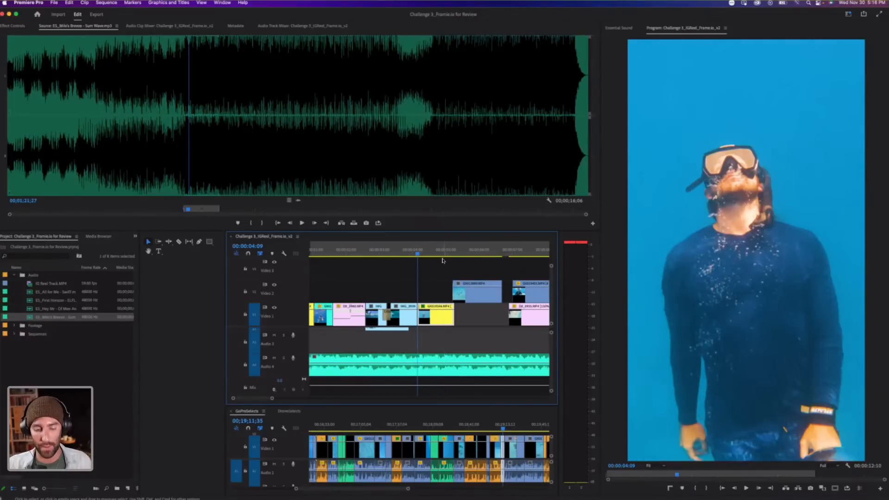
scroll(445, 264, "left", 2)
scroll(460, 273, "right", 2)
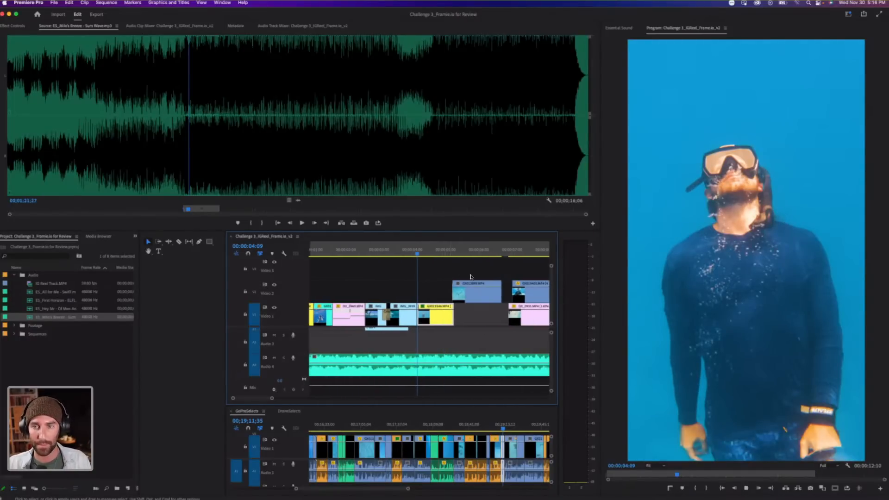
key("space")
key("space")
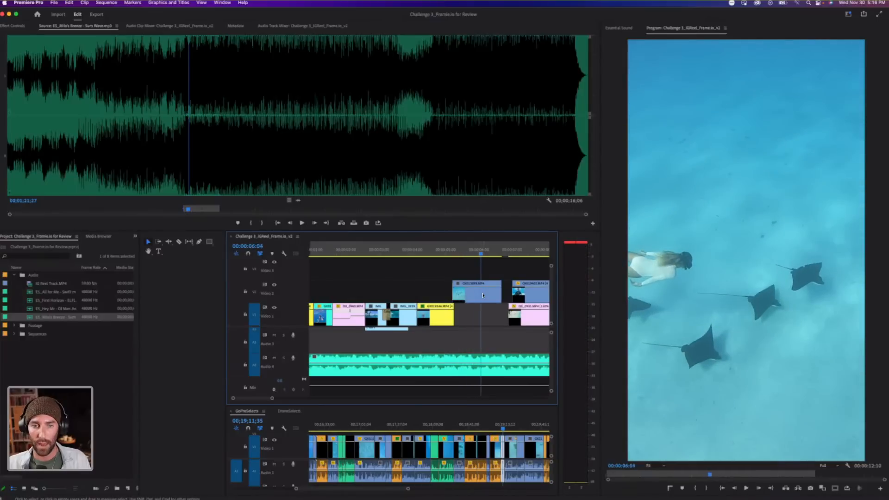
Extend the ray clip's end to meet the next Video 2 clip and set its speed to 40%.
left_click(496, 294)
left_click_drag(490, 295, 511, 295)
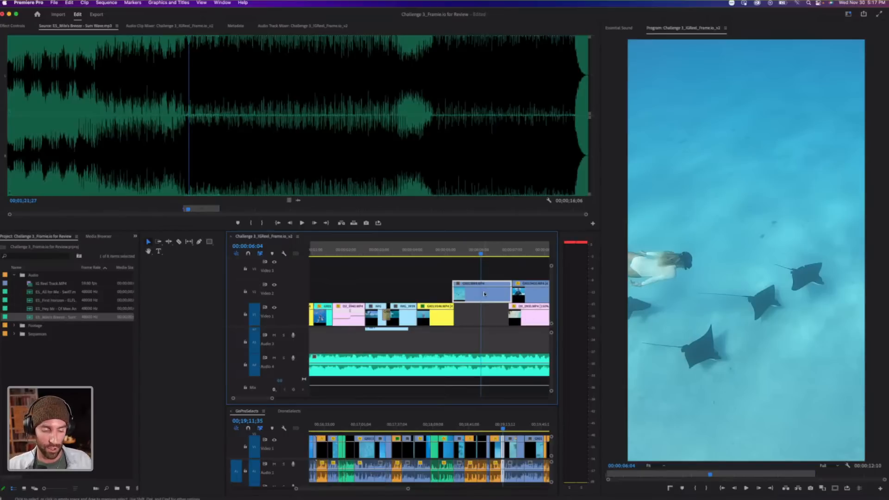
key("super+r")
type("40")
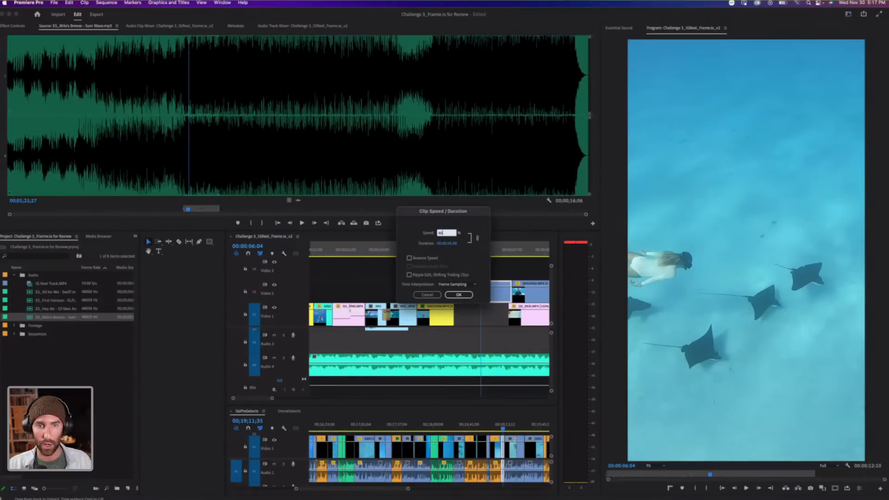
key("Return")
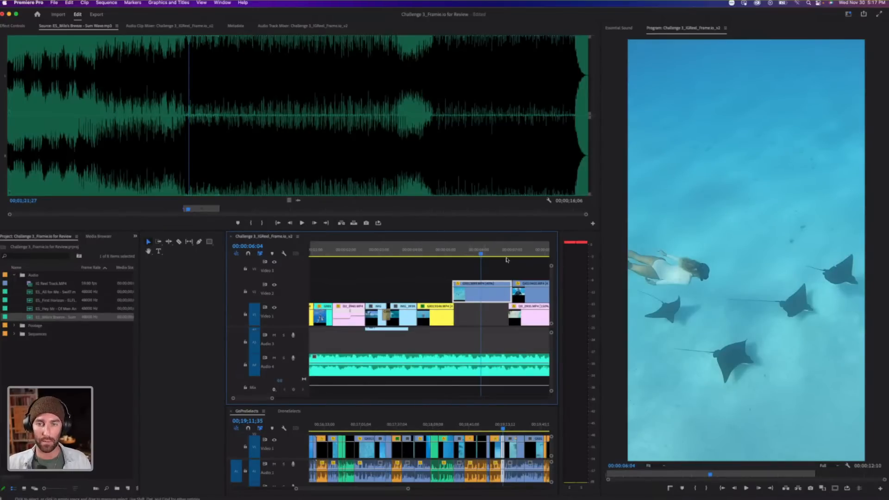
Play the slowed ray clip from 00:00:05:06, shorten its end to match the music and save the project.
left_click(462, 254)
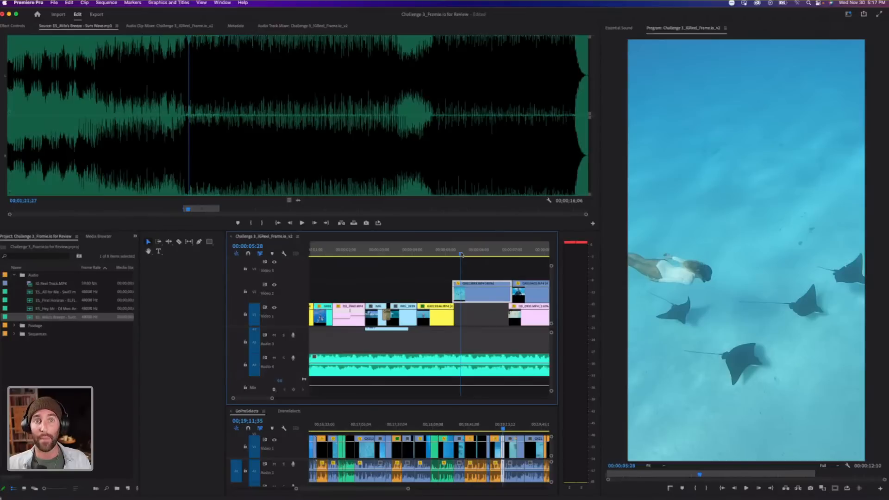
left_click(449, 254)
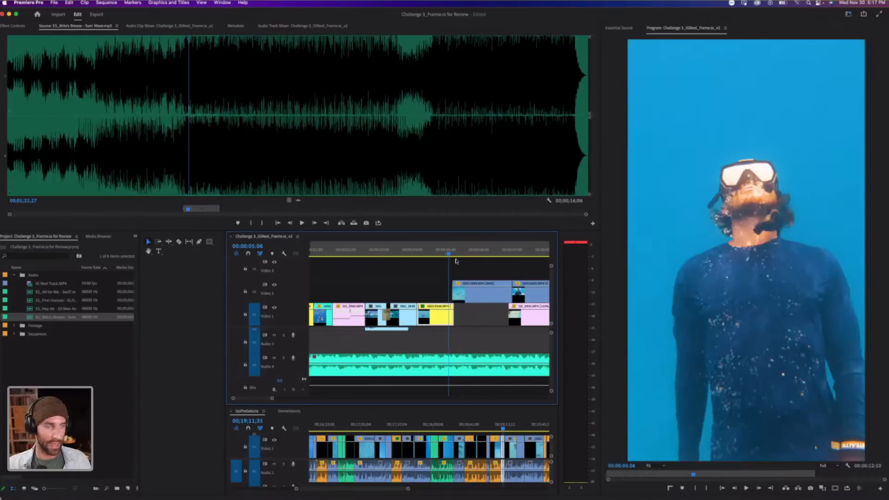
key("space")
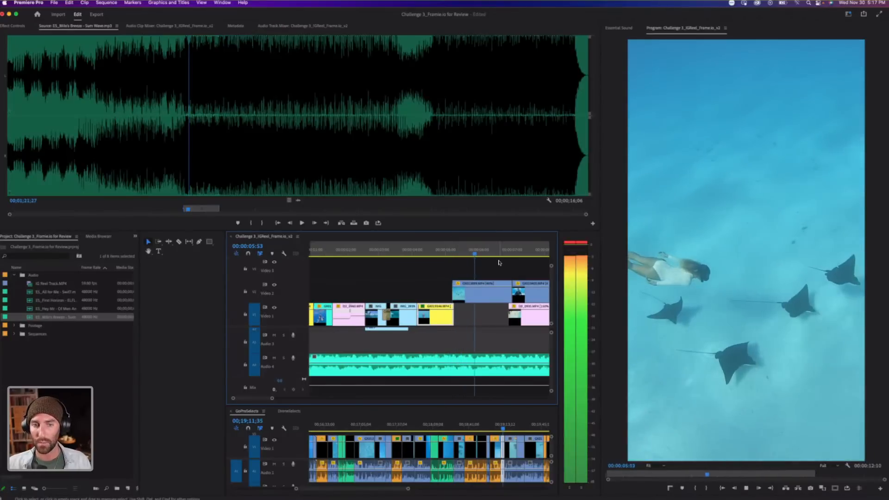
key("space")
left_click_drag(507, 292, 490, 291)
left_click_drag(452, 254, 410, 254)
key("super+s")
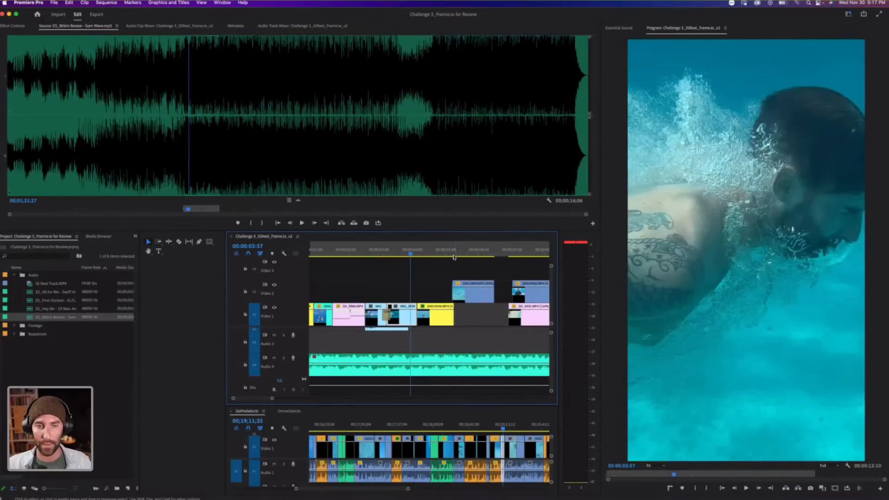
Play the cut into the slowed ray clip from 00:00:05:08 and stop at 00:00:05:46.
left_click(450, 255)
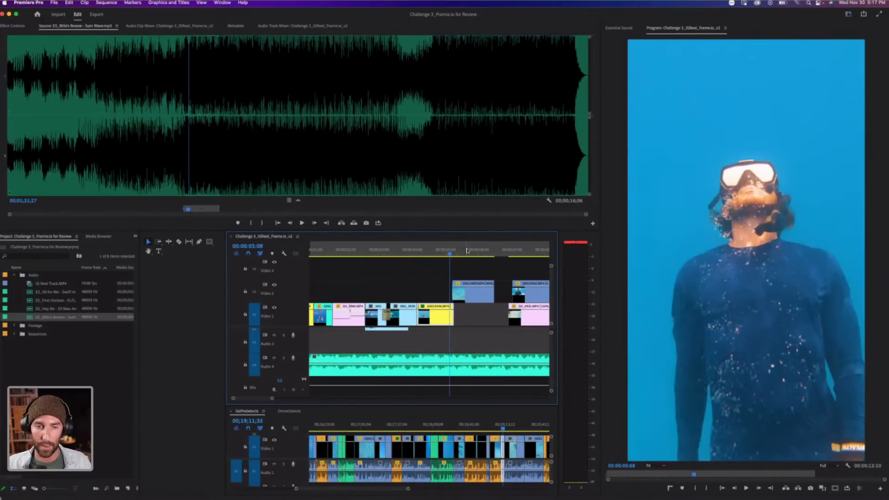
key("space")
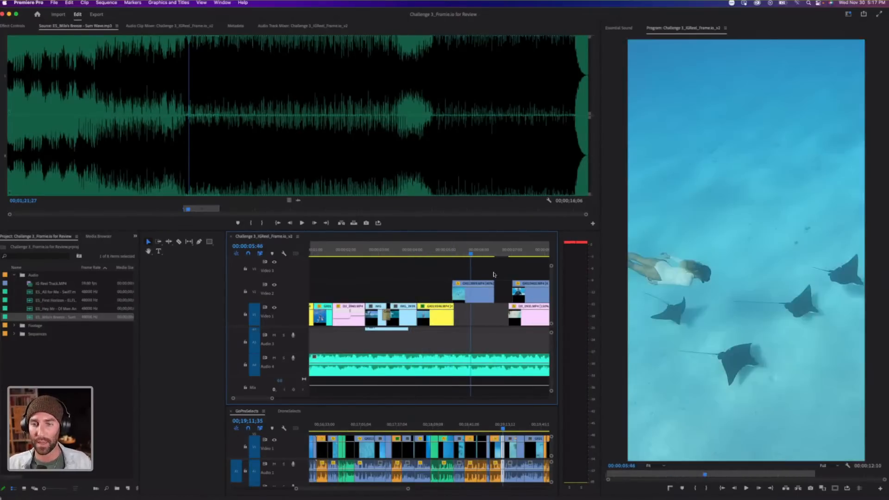
key("minus")
key("equal")
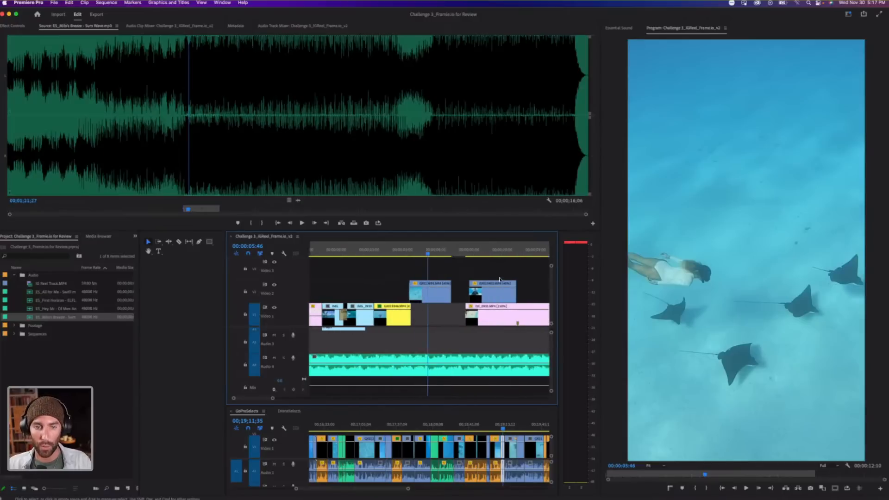
Move the diver clip on Video 2 to start at 00:00:05:46 against the ray clip and play the cut through to 00:00:06:30.
left_click_drag(486, 296, 447, 293)
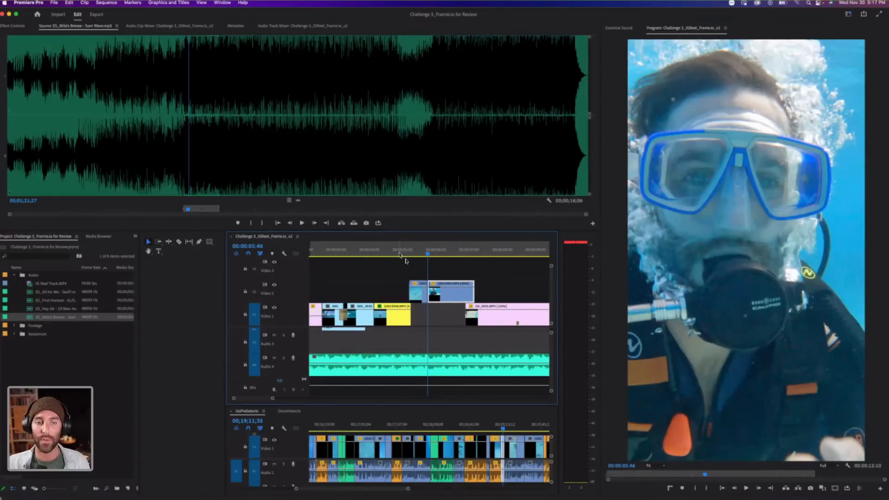
left_click(395, 252)
key("space")
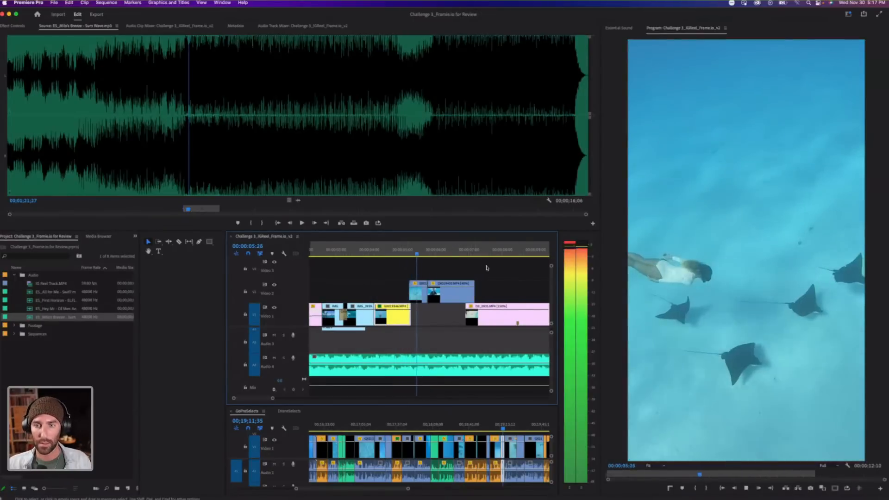
key("space")
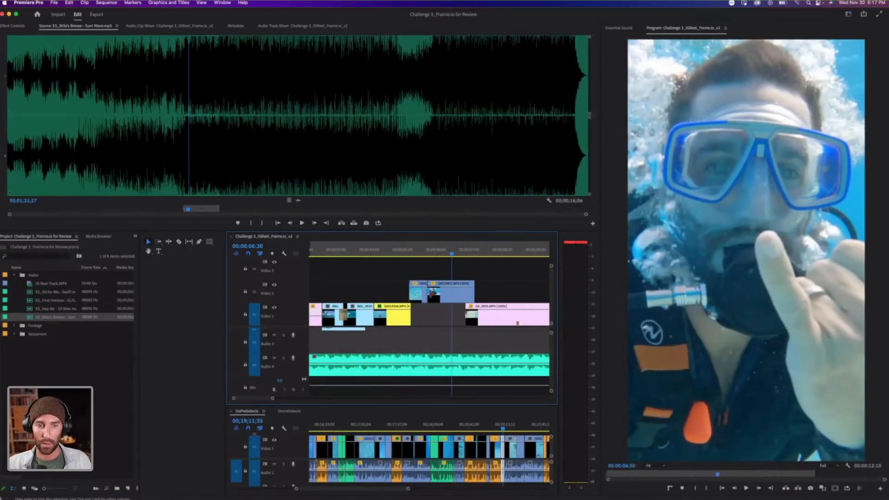
Ripple-trim the diver clip's start to the frame at 00:00:06:30, save the project and replay the cut from the ray clip.
mouse_move(429, 294)
left_mouse_down()
mouse_move(452, 294)
mouse_move(442, 297)
left_mouse_up()
left_click(409, 252)
key("super+s")
key("space")
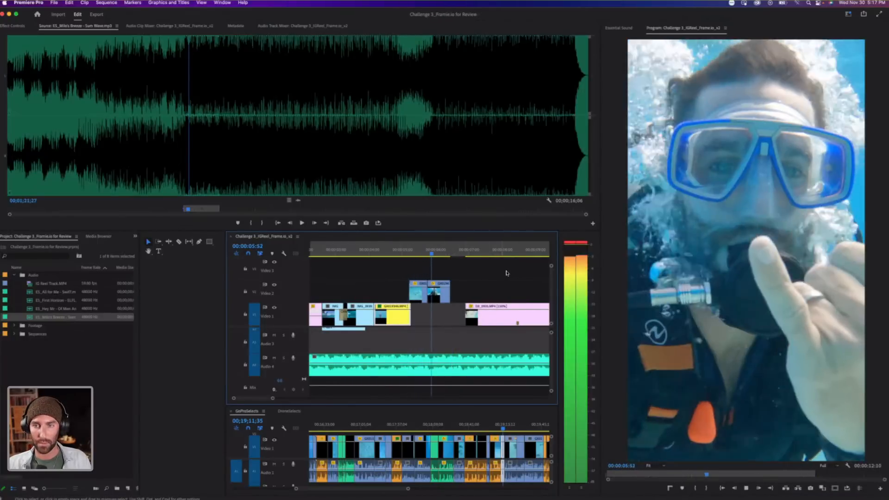
key("space")
Move the pink island clip to the diver clip's end and lower both Video 2 clips into the gap on Video 1.
left_click_drag(516, 305, 448, 296)
left_click_drag(411, 270, 432, 314)
left_click(429, 250)
key("minus")
key("minus")
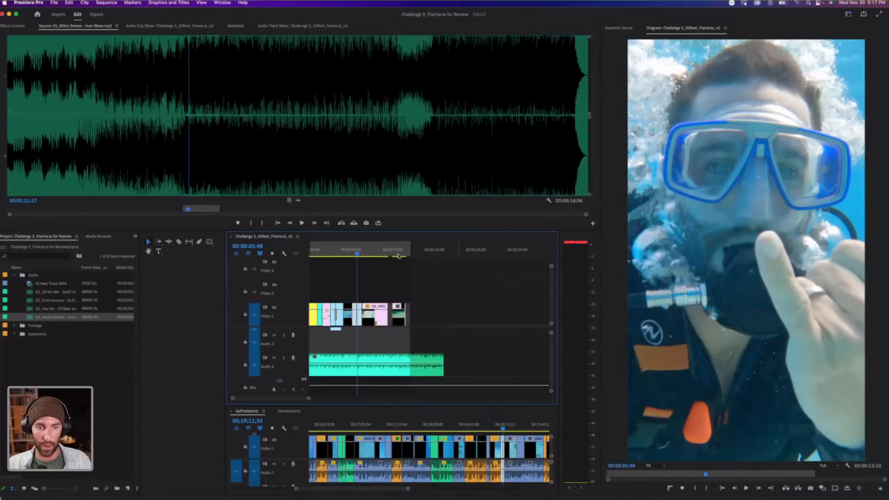
Play the island clip from 00:00:05:58 and ripple-trim its start to 00:00:07:21.
left_click(386, 250)
key("equal")
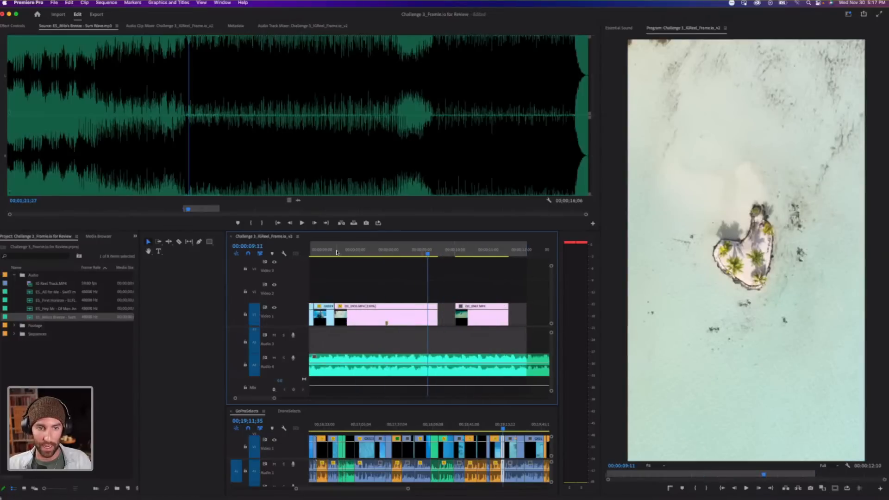
left_click(374, 252)
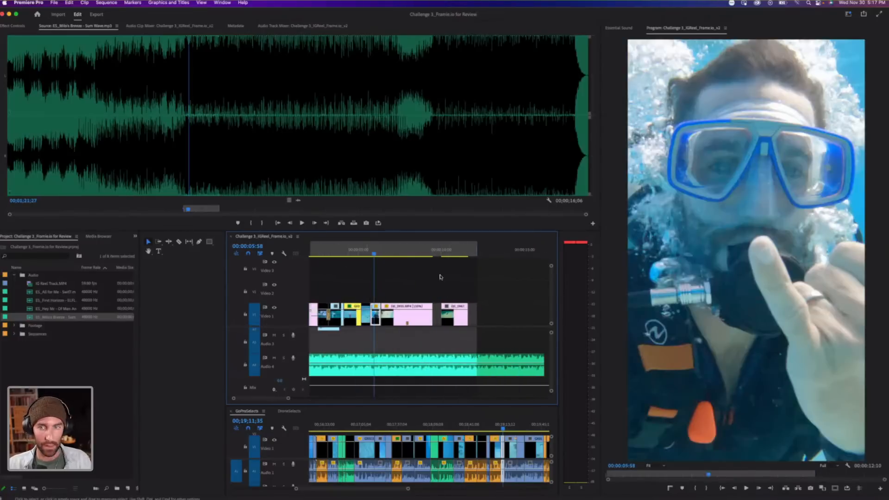
key("space")
key("space")
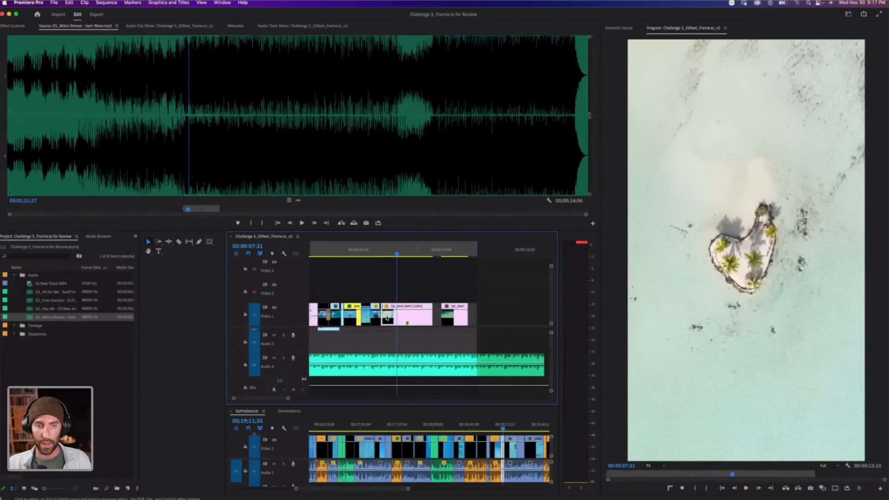
left_click_drag(387, 315, 401, 315)
Set the island clip's speed to 200%, move the boat clip directly against its end and play the cut.
key("super+r")
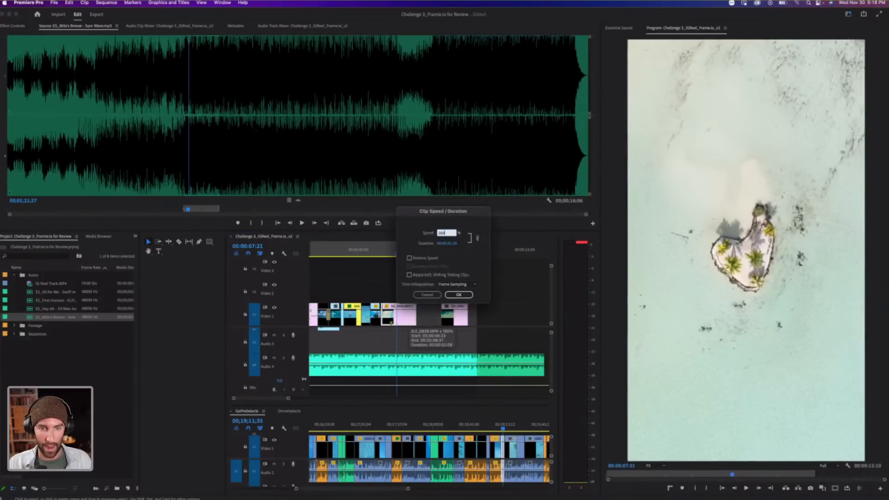
key("Return")
key("Return")
left_click_drag(457, 318, 415, 320)
key("space")
key("space")
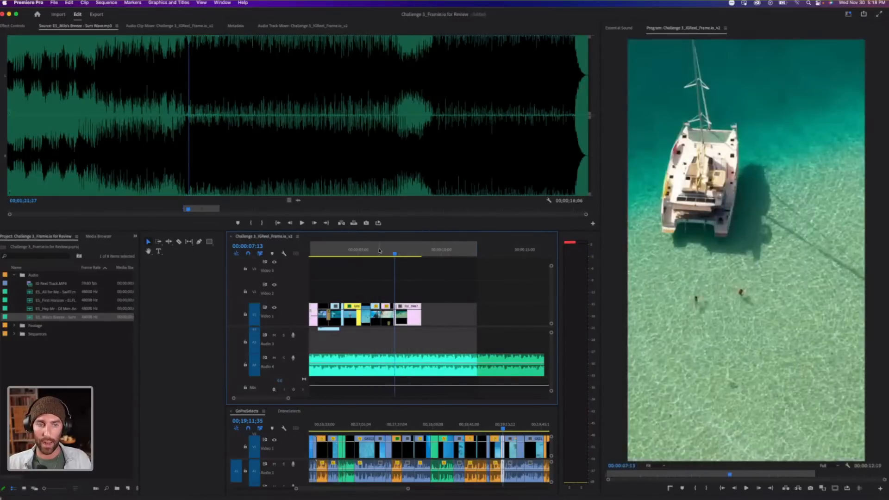
Play the cut into the boat clip against the music and trim the boat clip's end to 00:00:08:19.
left_click(379, 251)
key("space")
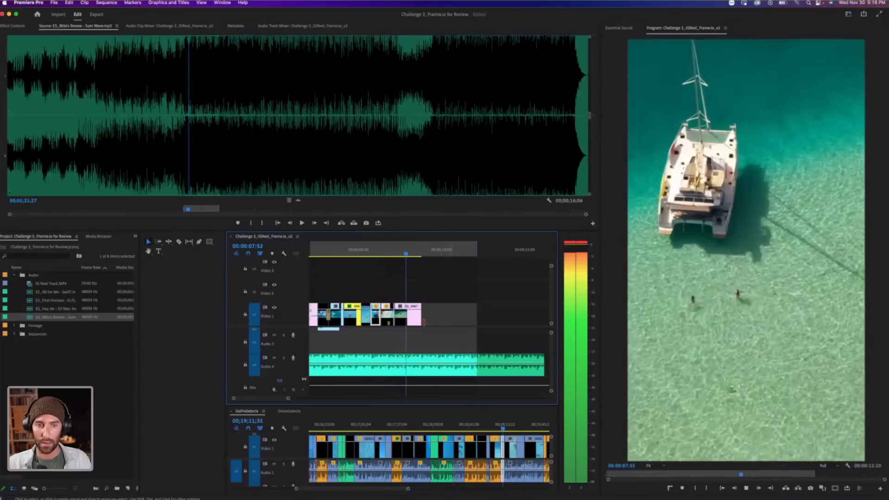
key("space")
left_click_drag(422, 319, 413, 316)
key("minus")
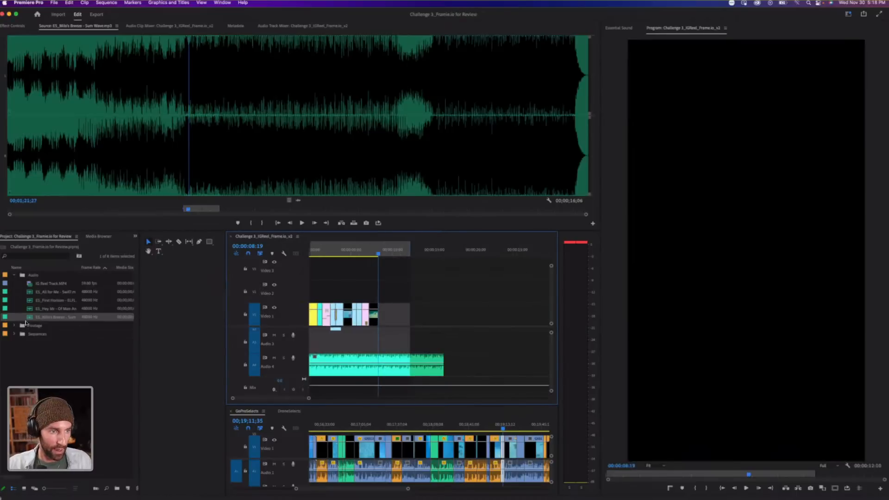
Expand the Sequences and Drafts bins, widen the Name column and open the Challenge 3_IGReel_Frame.io_v1 sequence.
left_click(14, 334)
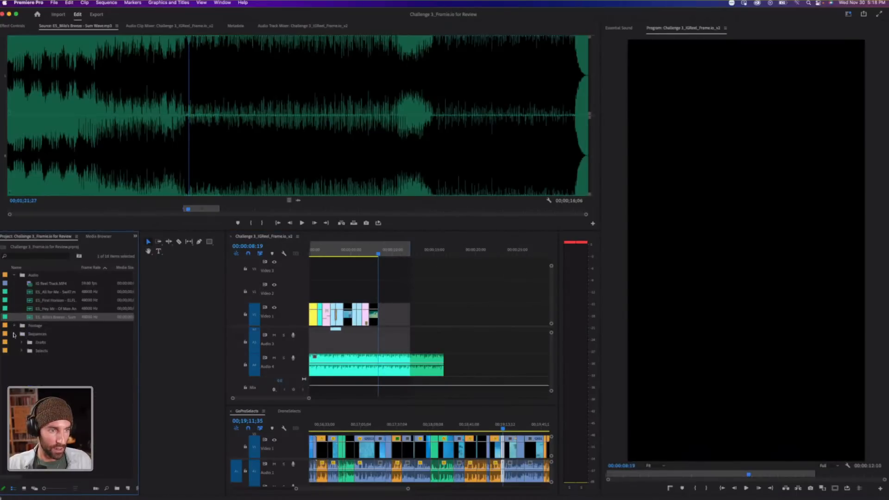
left_click(22, 344)
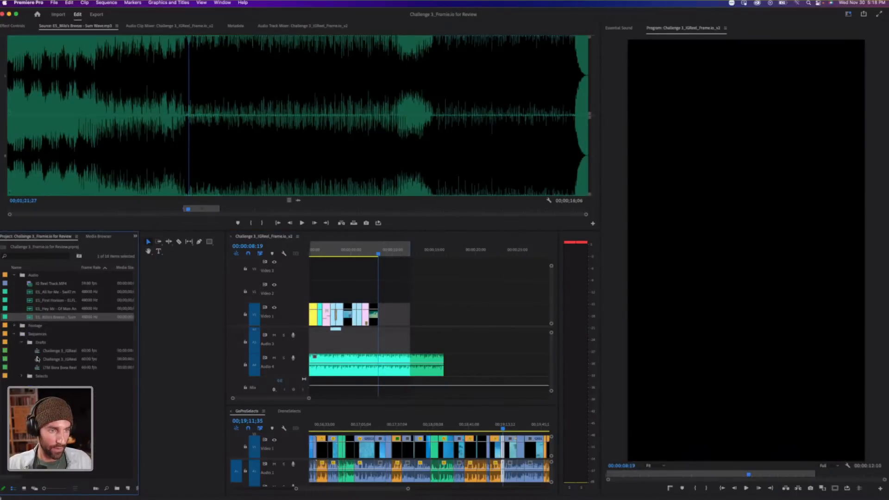
left_click(43, 351)
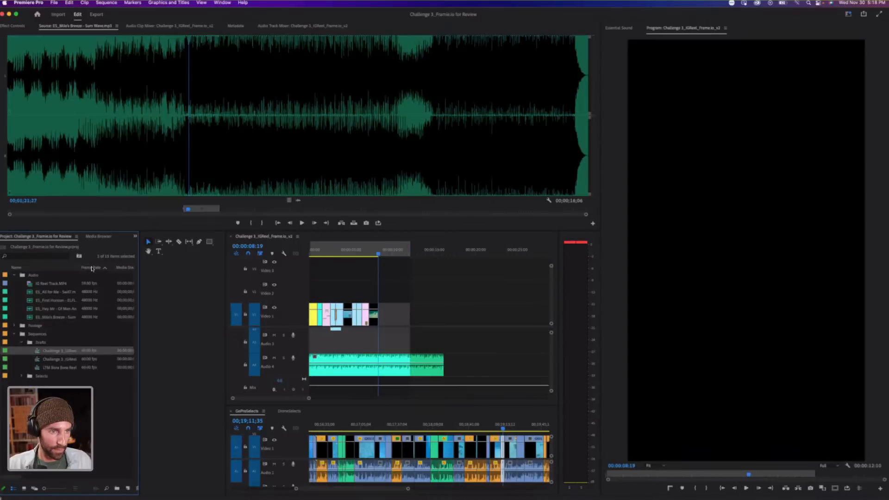
left_click_drag(79, 267, 105, 268)
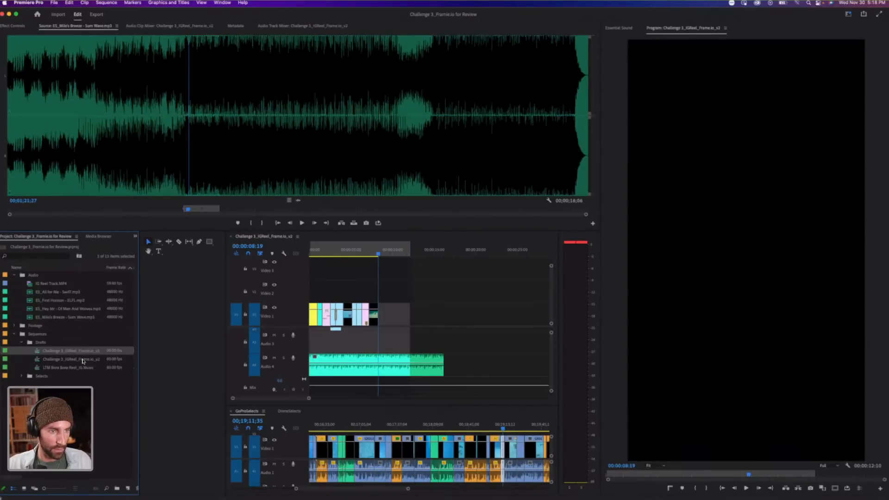
double_click(82, 359)
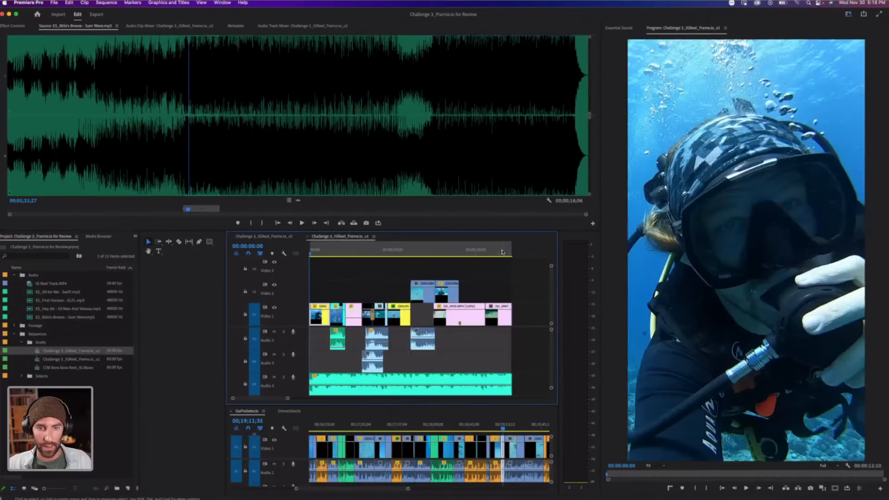
Compare the lengths of the v1 and v2 timelines, return to v2 and save the project.
left_click(278, 238)
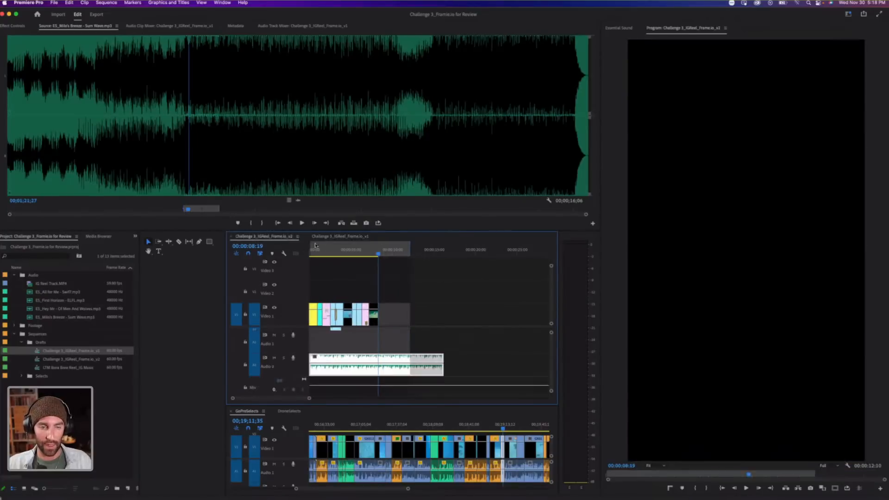
left_click(442, 310)
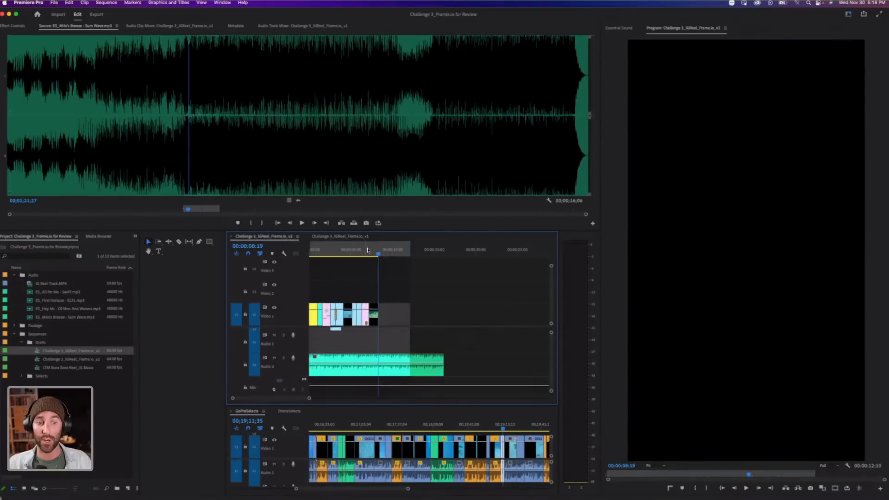
left_click(350, 237)
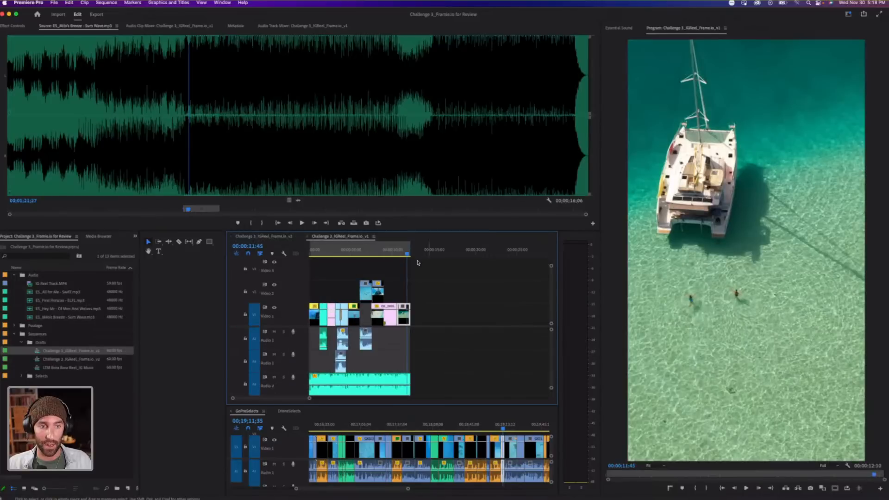
left_click(279, 237)
key("super+s")
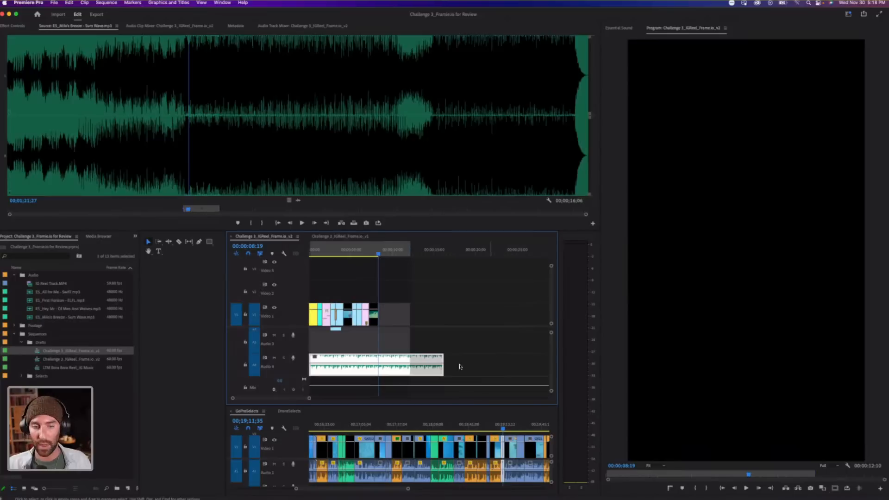
Try the GoProSelects ray clip from 00;18;18;35 at the end of Video 1 in v2, and delete it again.
left_click(444, 429)
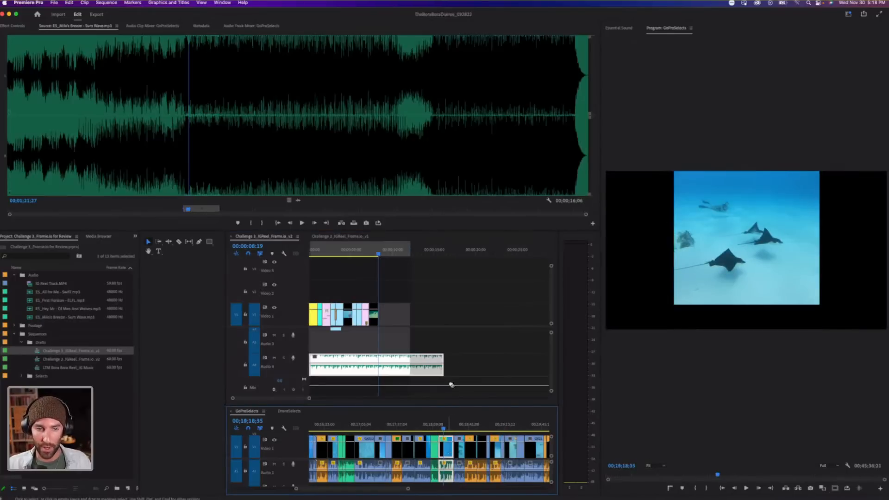
left_click_drag(451, 385, 449, 323)
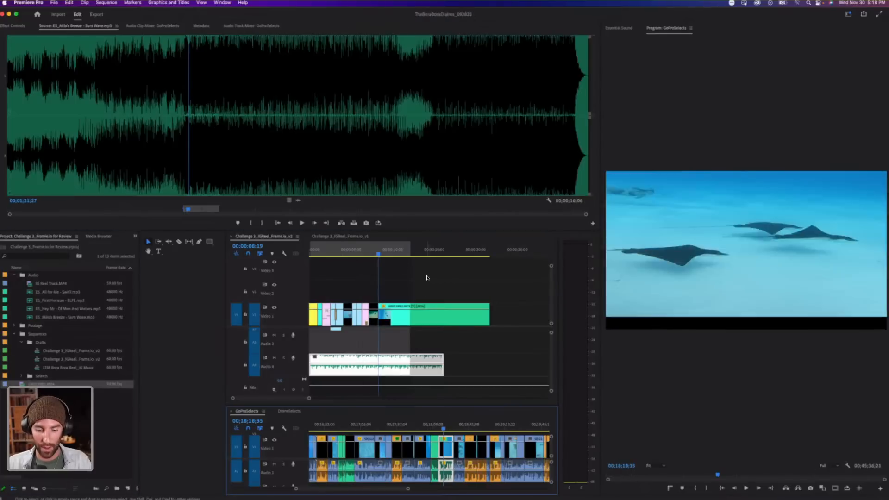
left_click(427, 279)
key("equal")
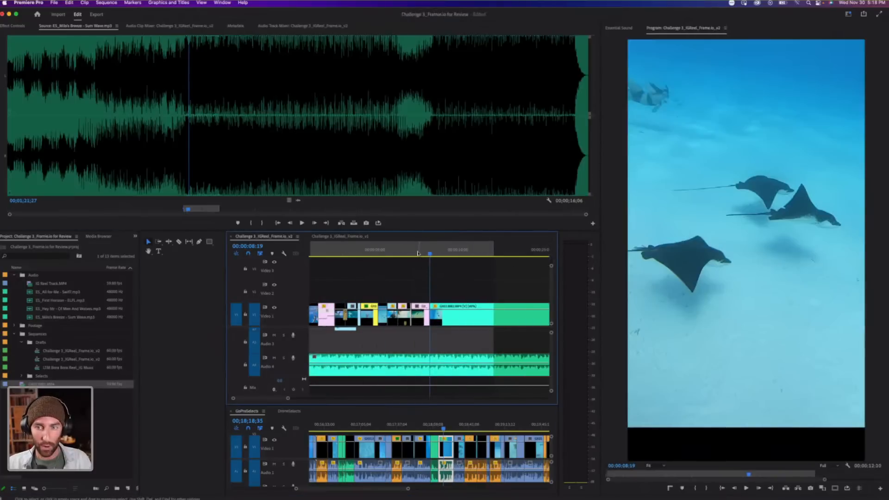
left_click_drag(418, 253, 351, 260)
left_click(469, 318)
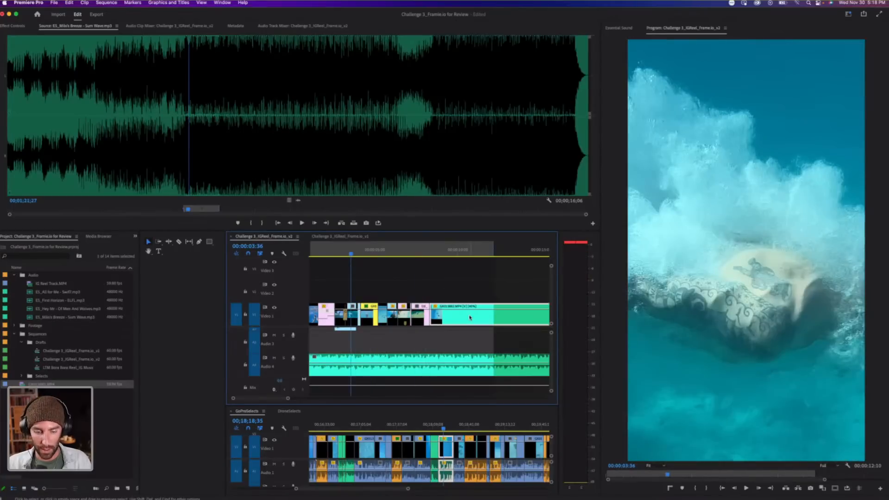
key("Delete")
key("minus")
Place the GoProSelects clip of rays in a row from 00;18;41;50 after the boat clip on Video 1 and play it to 00:00:09:19.
left_click(470, 428)
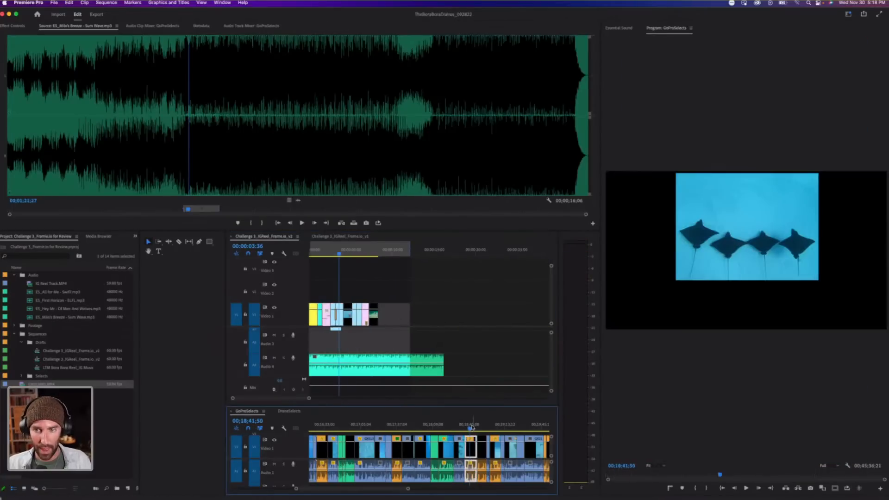
left_click_drag(457, 450, 409, 324)
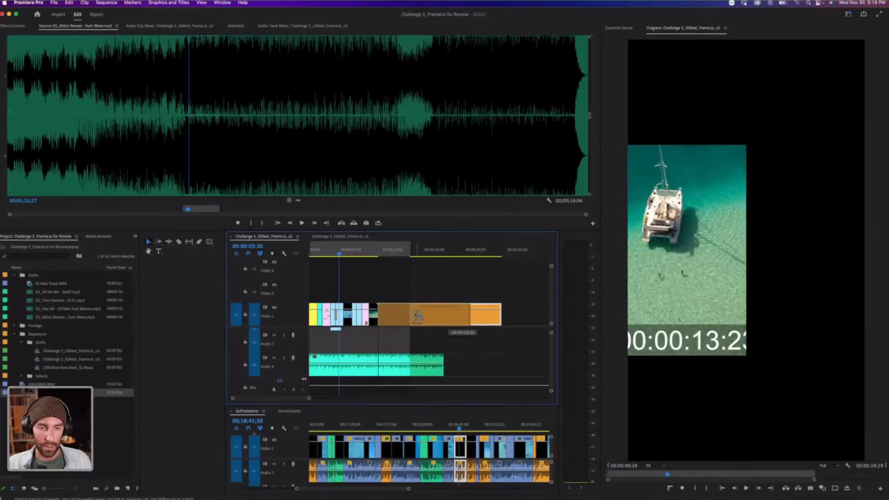
left_click(375, 253)
key("space")
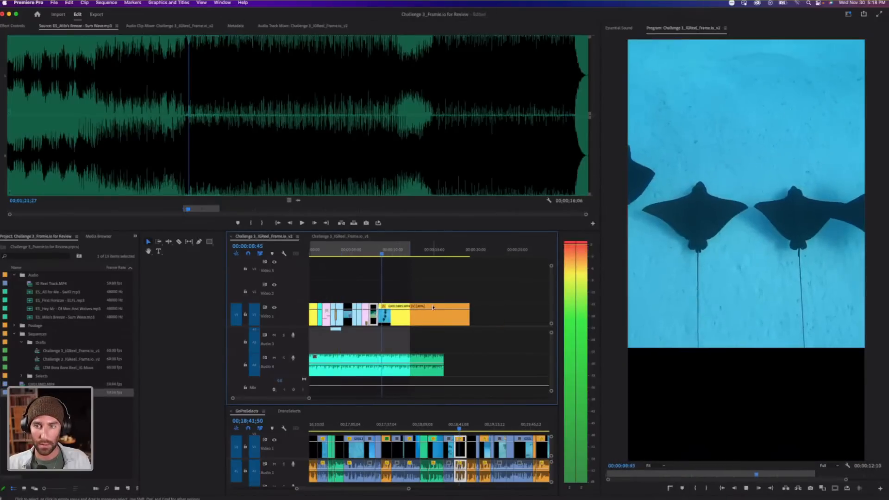
key("space")
Pull down the volume of the new ray clip's audio on Audio 1 and select its video.
scroll(406, 345, "up", 3)
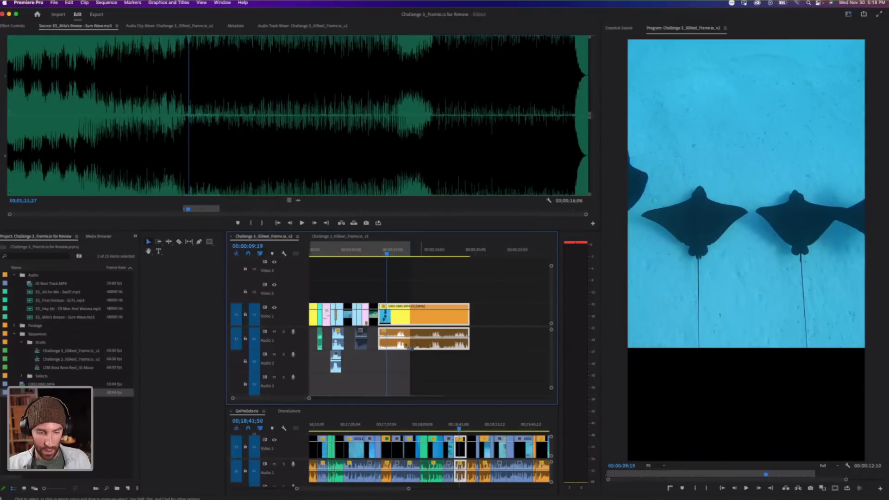
left_click_drag(407, 346, 405, 362)
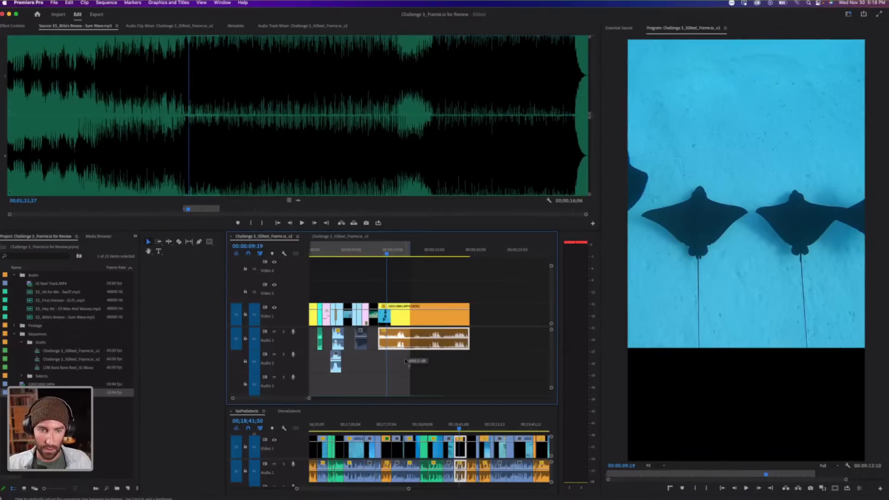
left_click(396, 314)
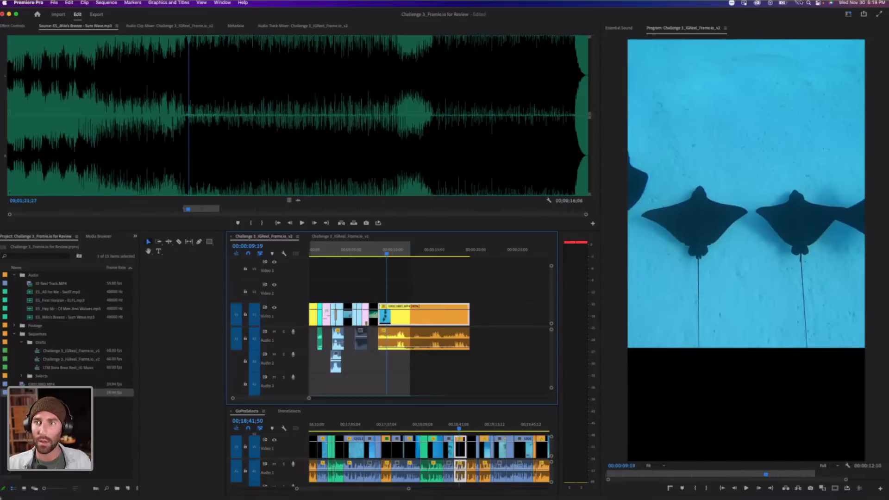
Switch to the Editing workspace and show the new ray clip's motion settings.
left_click(848, 15)
left_click(805, 69)
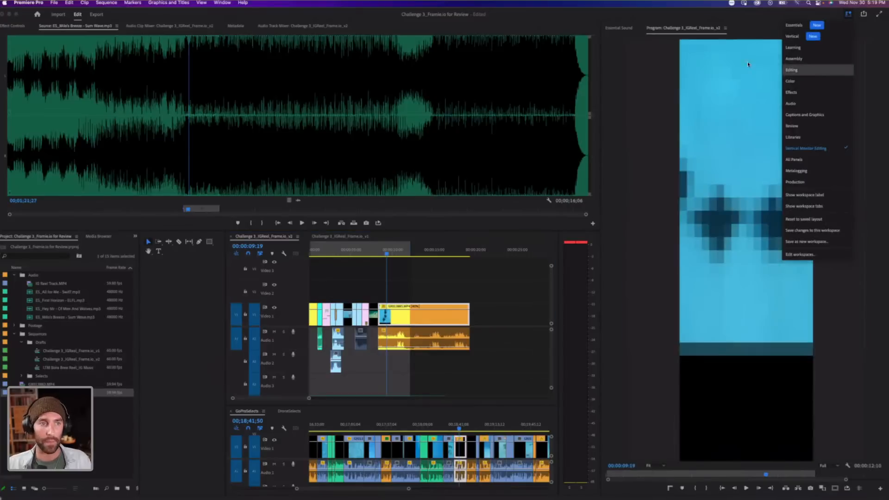
left_click(483, 381)
left_click(485, 356)
left_click(480, 386)
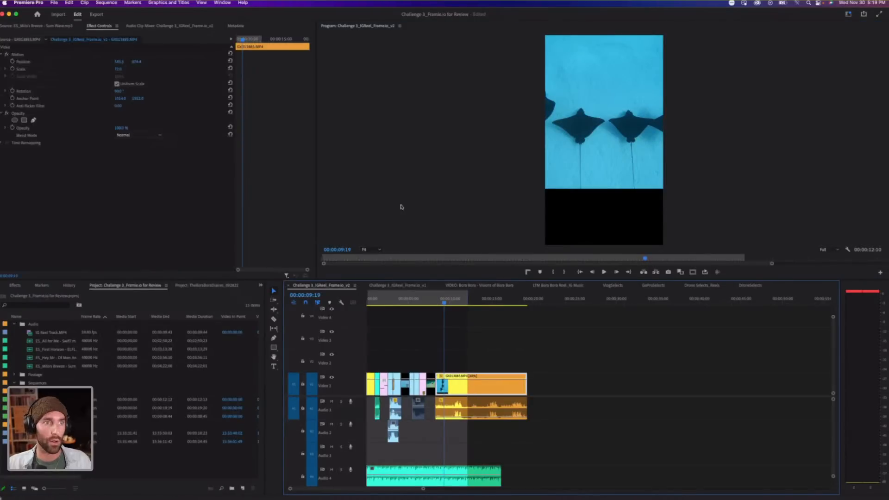
Set the new ray clip's scale to 100.
left_click(116, 70)
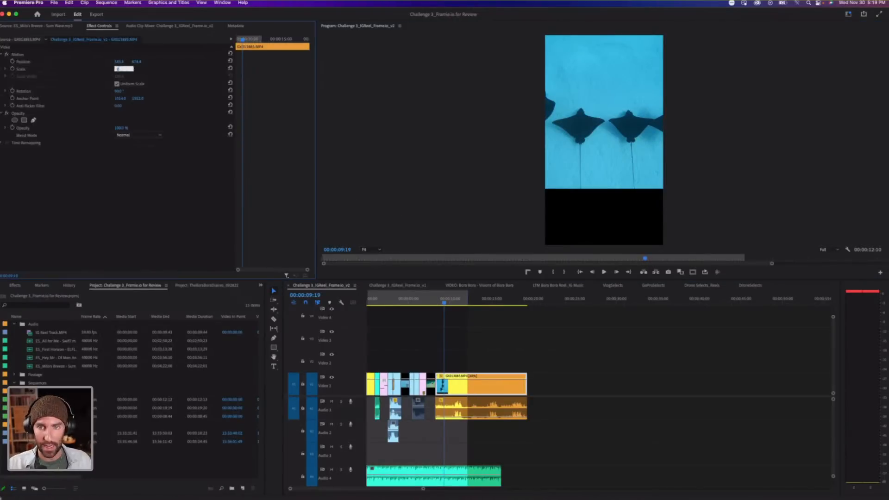
type("100")
key("Return")
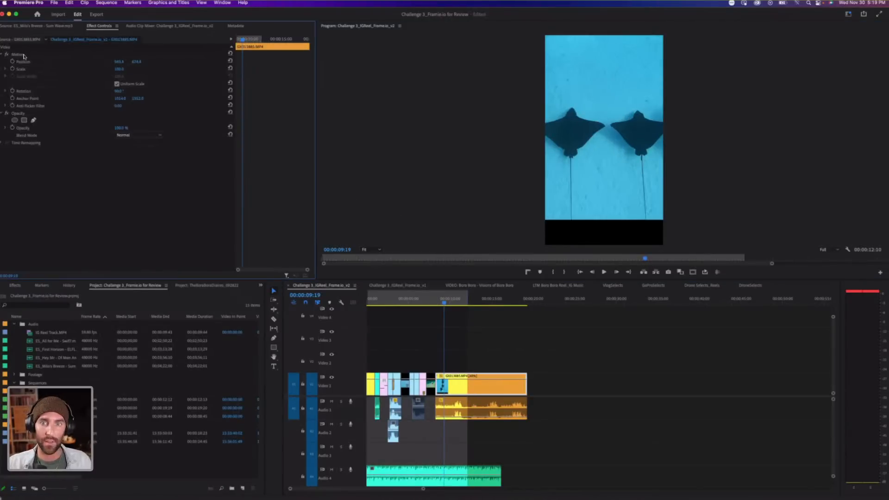
Reposition the ray clip in the frame so one ray is centred and the picture fills the frame, and save the project.
left_click(23, 55)
left_click_drag(566, 83, 621, 104)
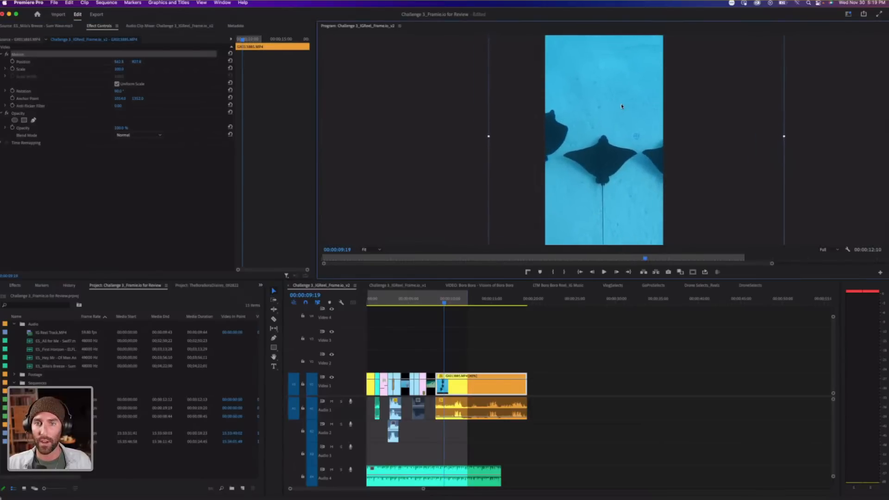
left_click(521, 330)
left_click(430, 300)
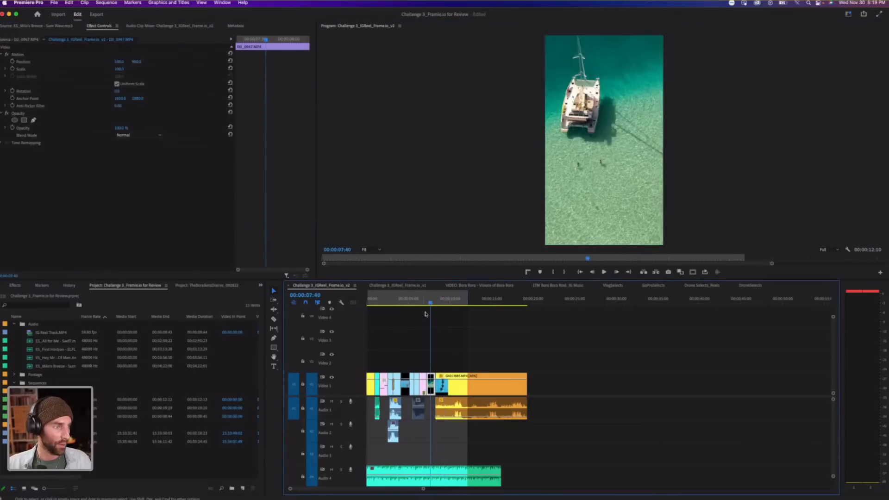
key("super+s")
Play from the boat clip into the rays, cut the ray video at 00:00:09:16 and delete the remaining video and audio.
scroll(502, 346, "right", 1)
key("equal")
key("space")
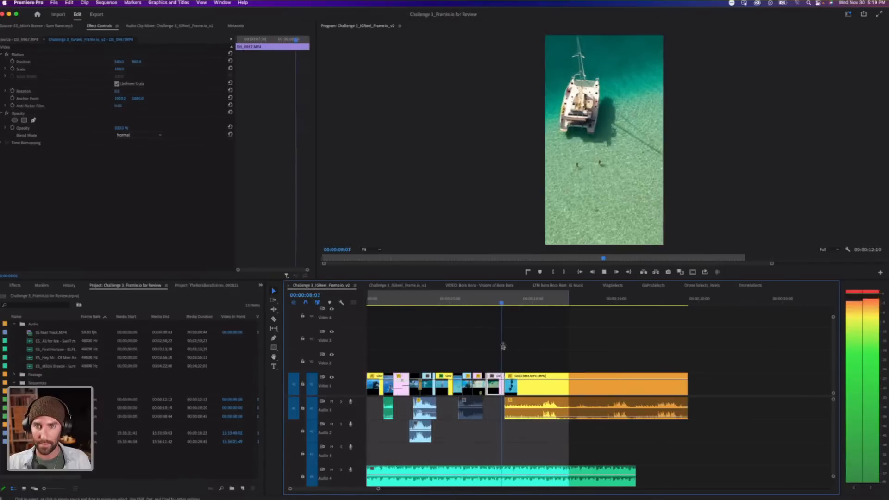
left_click(556, 393)
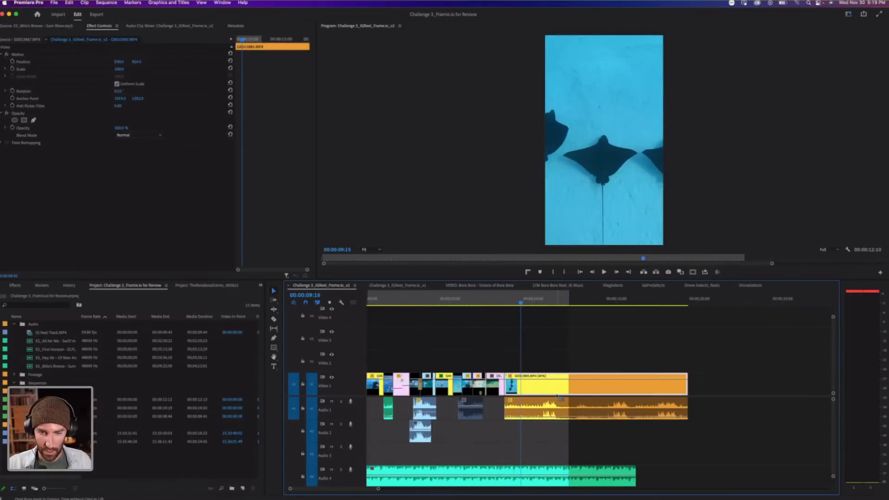
key("super+k")
left_click_drag(578, 360, 558, 415)
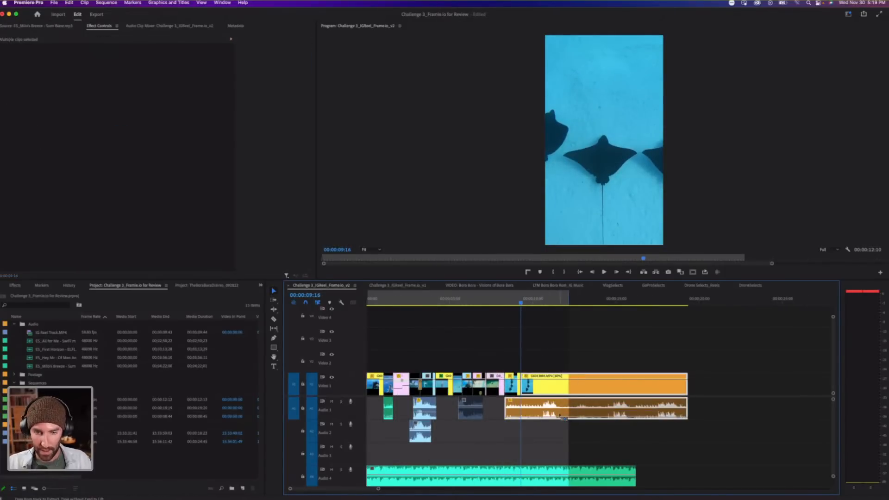
key("Delete")
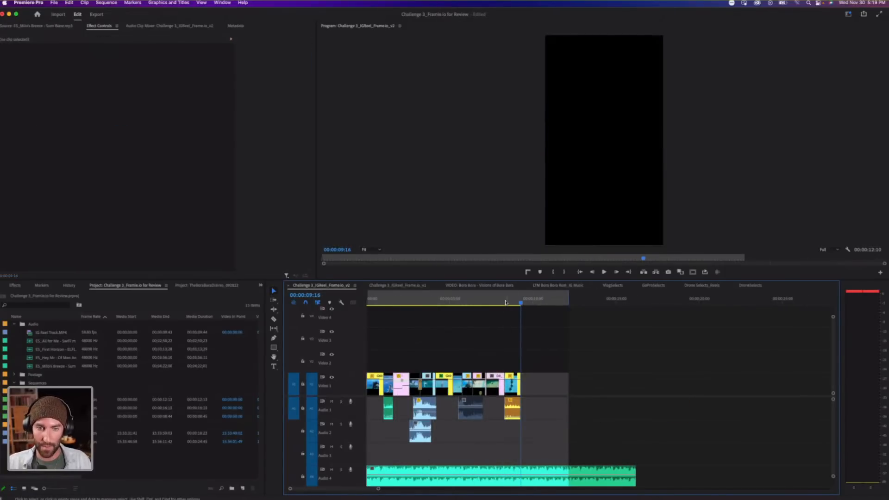
Replay the ray section against the music, trim the ray clip's end to 00:00:09:00 and save the project.
left_click(505, 302)
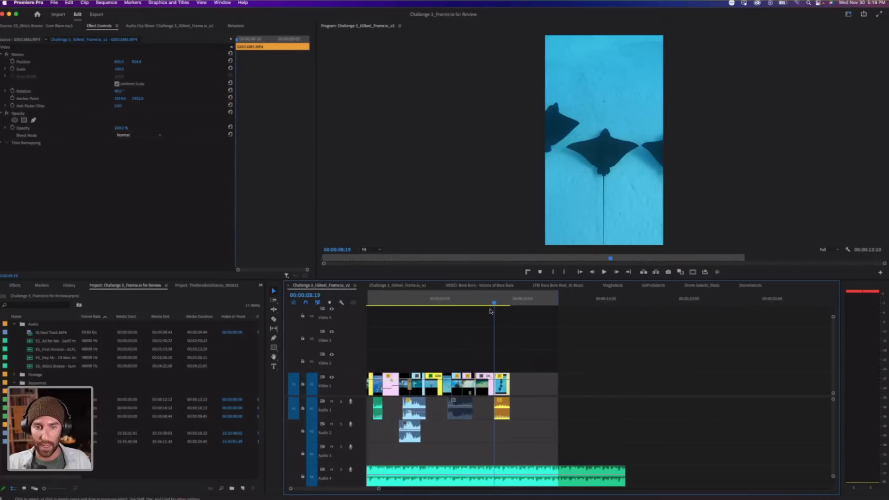
key("space")
key("space")
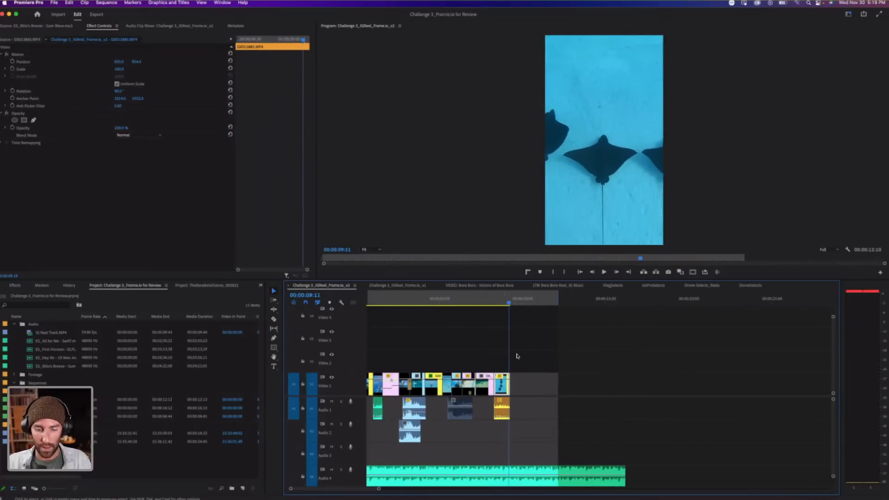
key("equal")
key("equal")
left_click_drag(544, 301, 536, 302)
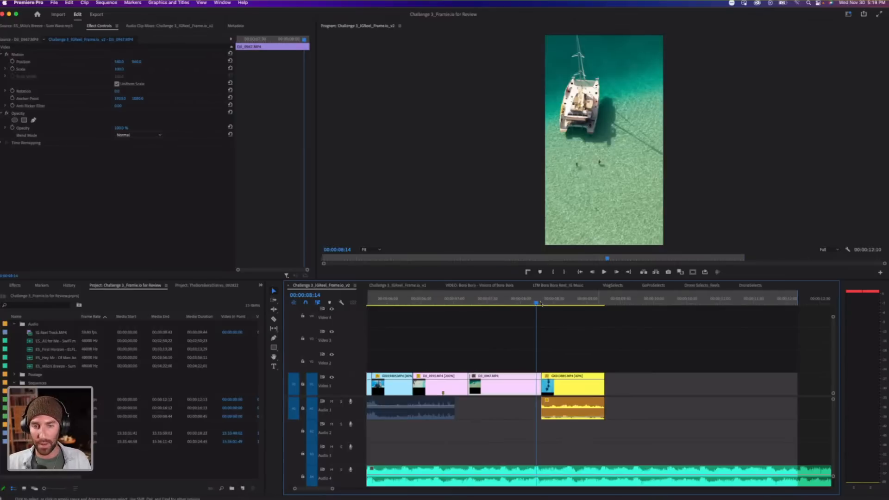
key("space")
key("space")
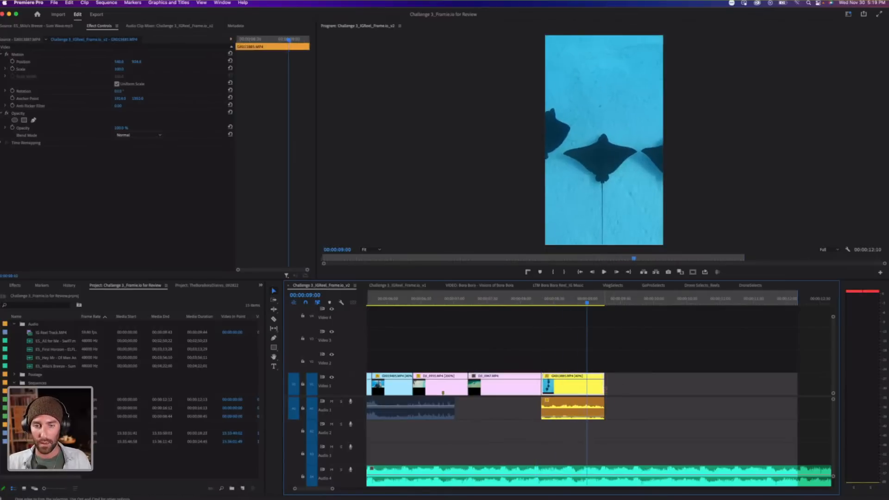
left_click_drag(603, 391, 587, 404)
left_click(619, 361)
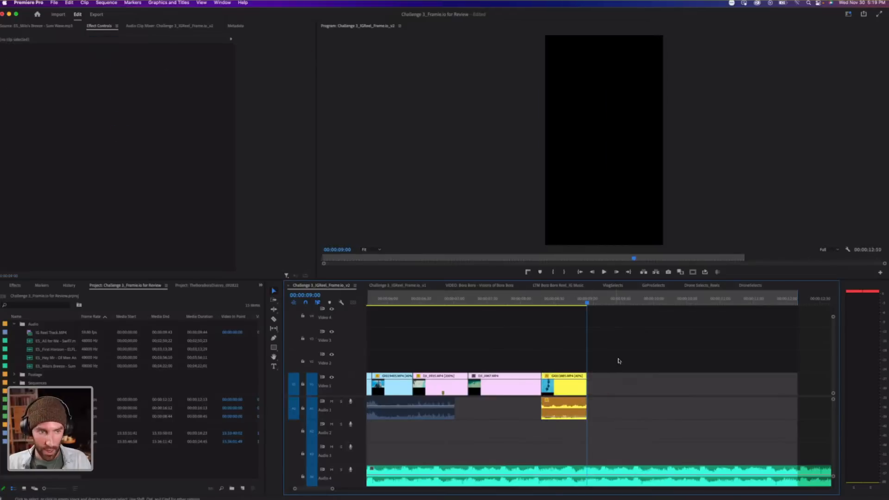
key("minus")
key("super+s")
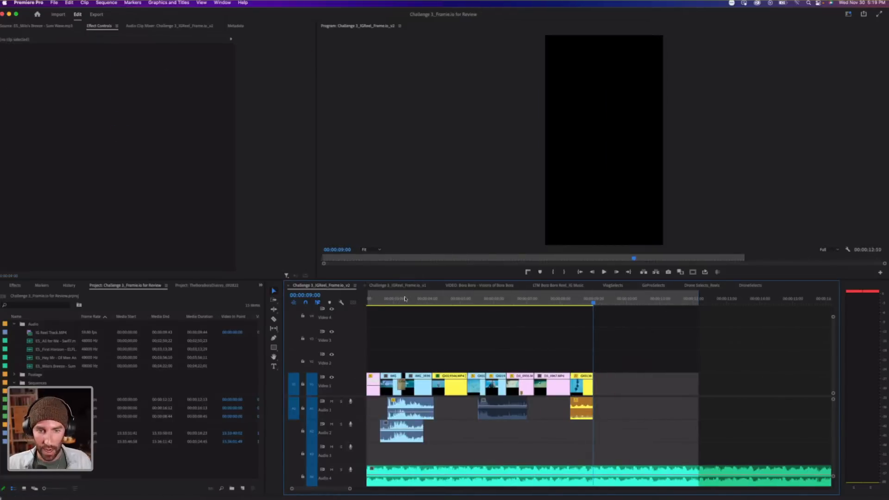
Expand the Footage bin and preview its drone clips to find and load the aerial lagoon shot with the speedboat.
left_click(14, 375)
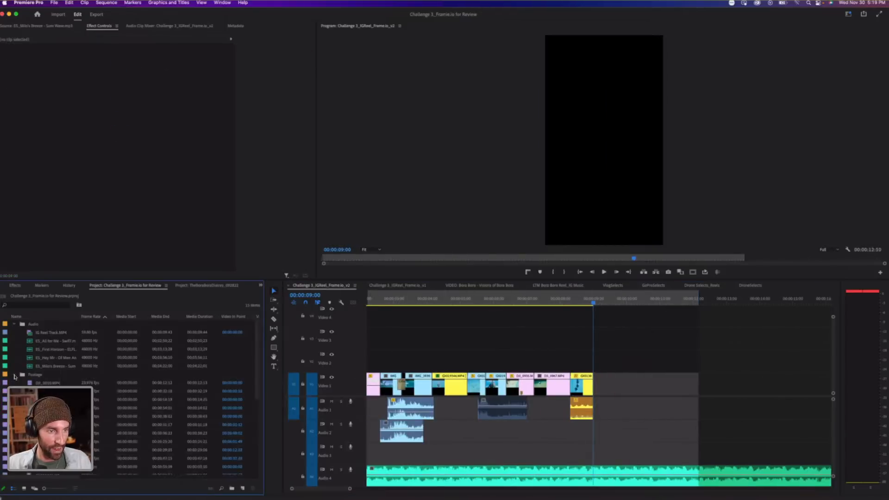
double_click(30, 399)
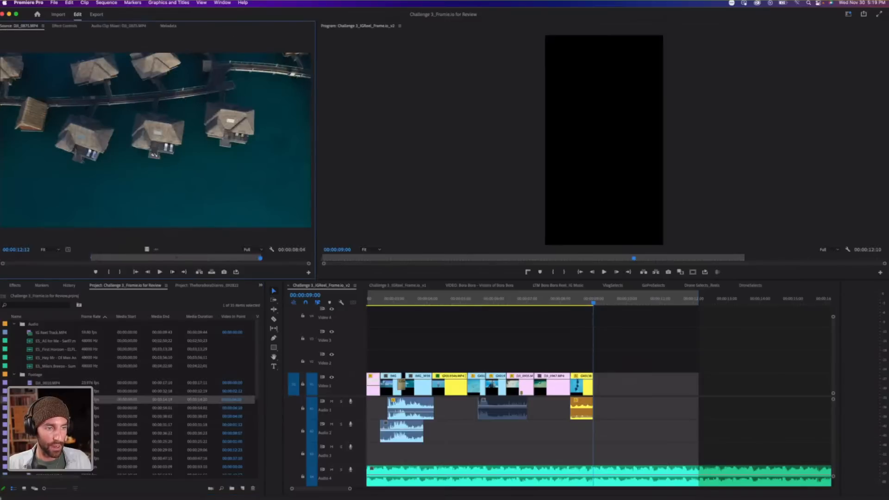
double_click(29, 408)
double_click(30, 416)
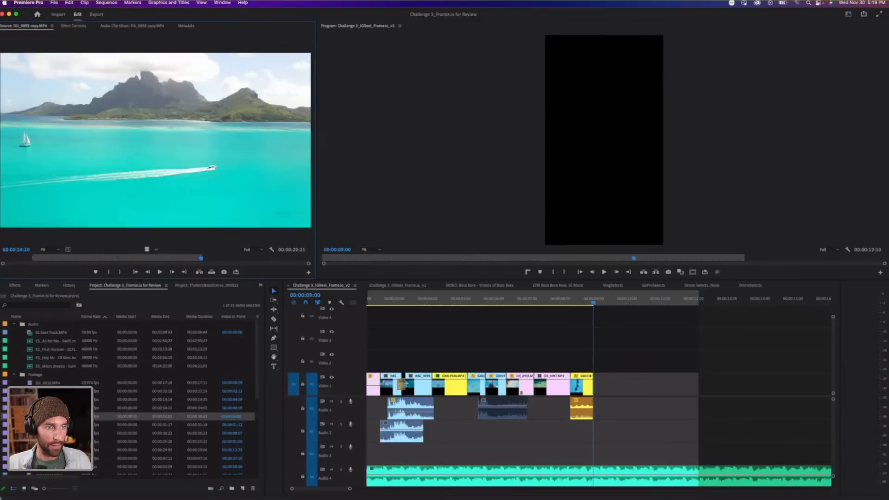
double_click(29, 433)
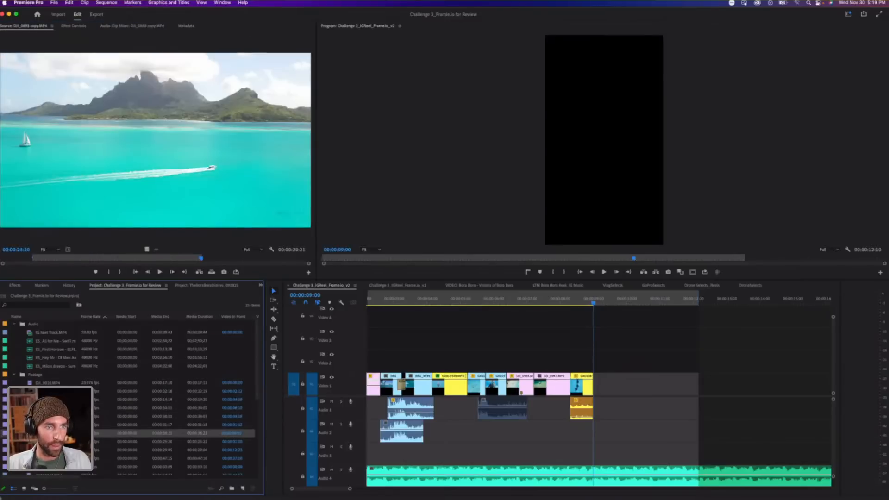
Mark a section of the lagoon clip ending at 00:00:20:19 and place it after the ray clip on Video 1.
left_click(148, 258)
key("i")
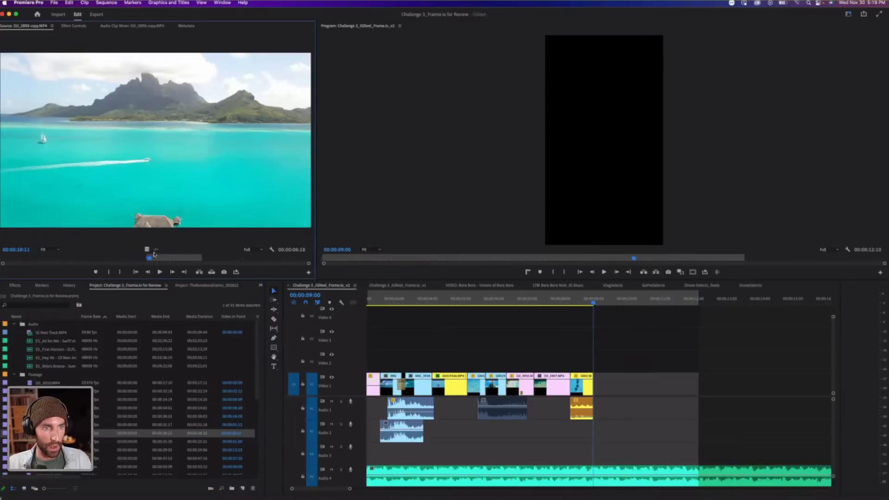
left_click_drag(153, 256, 632, 387)
key("o")
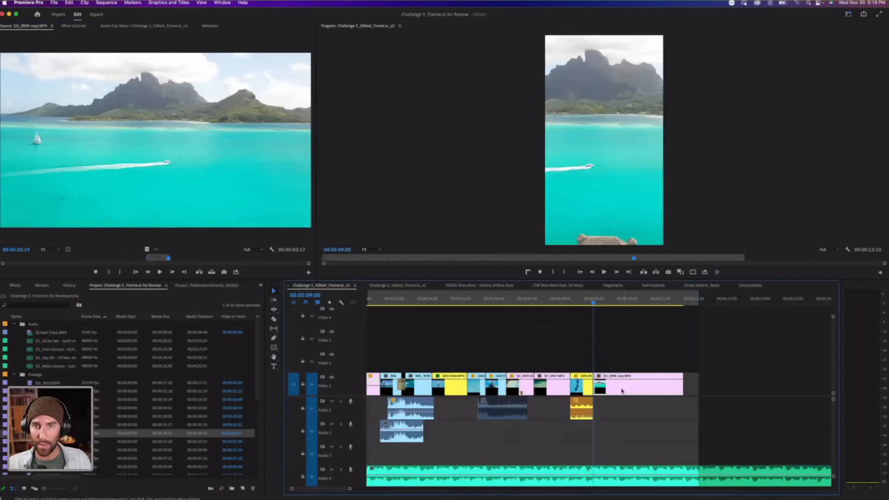
Play from the rays into the lagoon clip, cut it at 00:00:09:46 and delete the remainder.
left_click(586, 301)
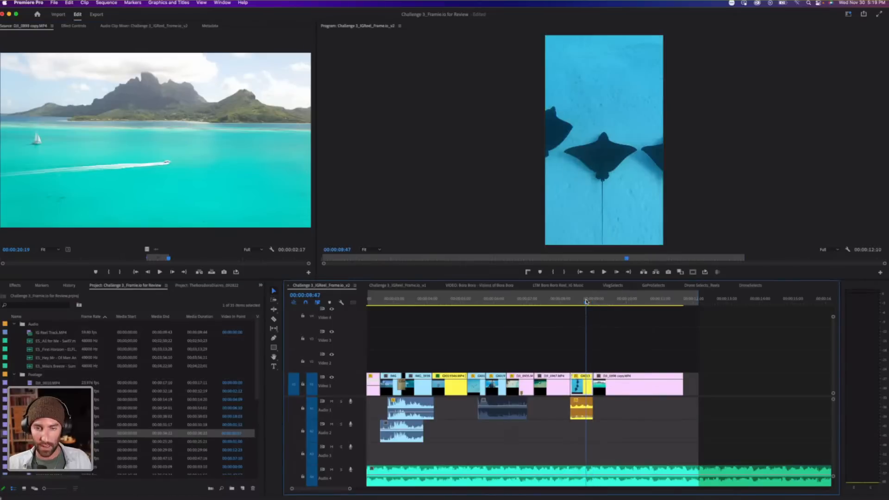
key("space")
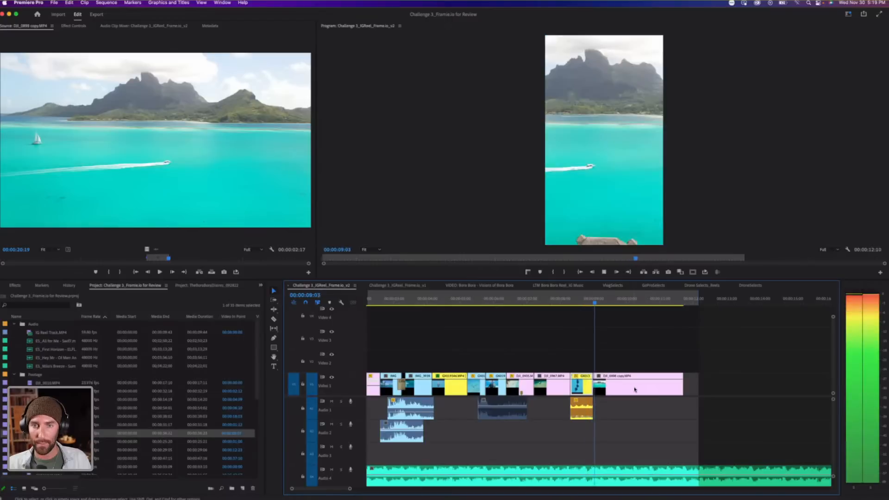
key("super+k")
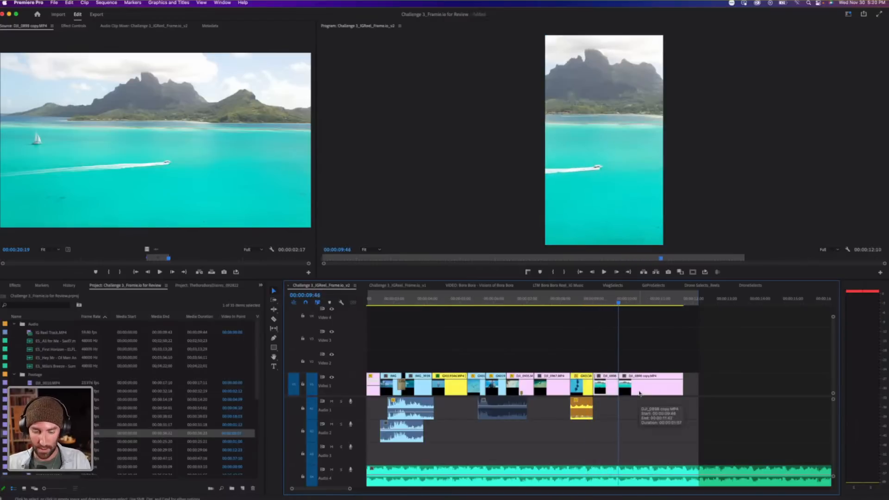
left_click(640, 393)
key("Delete")
key("minus")
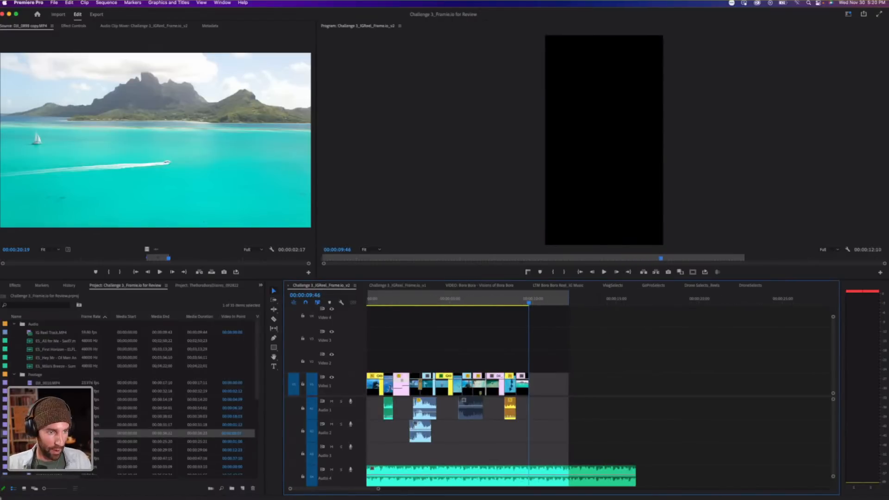
Load the beach clip from the Footage bin, mark a short section ending at 00:00:02:00 and place it at 00:00:09:46 on Video 1.
scroll(186, 371, "down", 1)
double_click(51, 459)
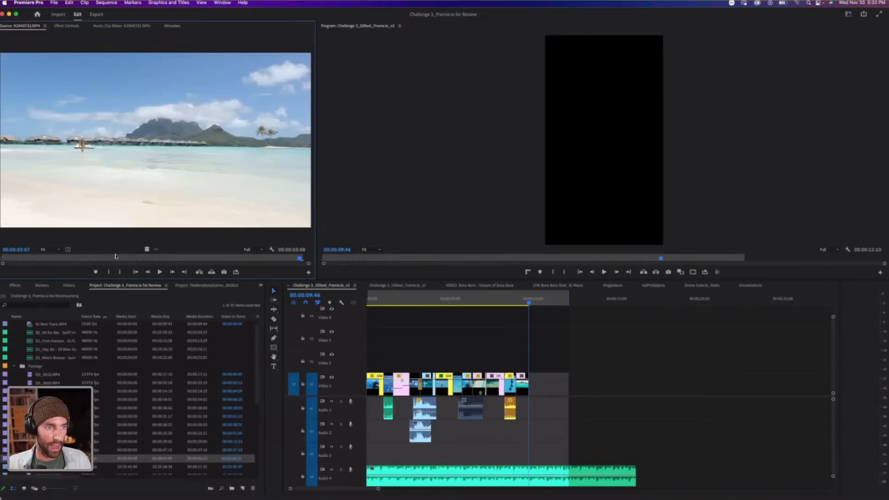
left_click_drag(116, 258, 528, 384)
key("i")
key("o")
key("equal")
key("equal")
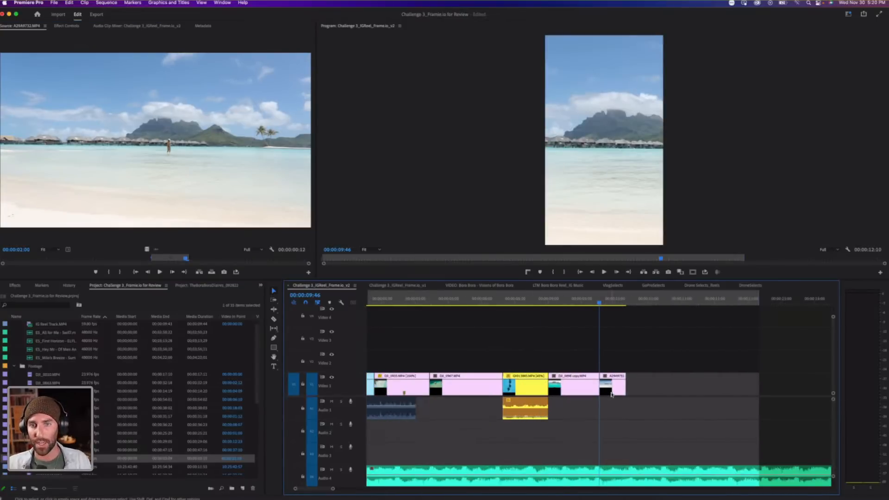
Show the beach clip's motion settings and reposition its image so the palm trees are in frame.
left_click(617, 302)
key("equal")
key("equal")
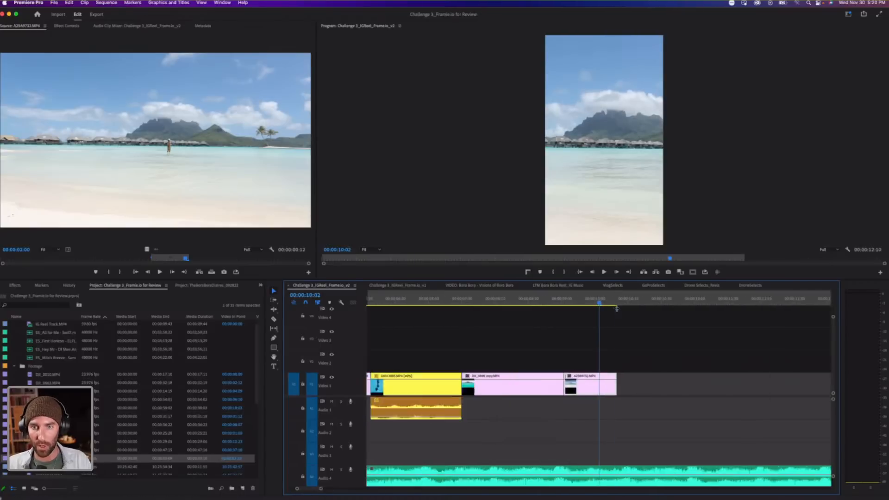
left_click(65, 26)
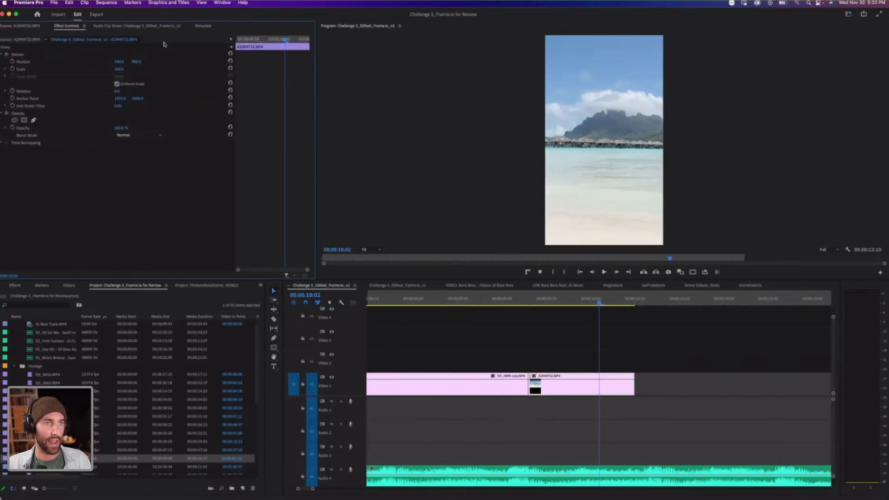
left_click(36, 56)
left_click_drag(588, 94, 452, 101)
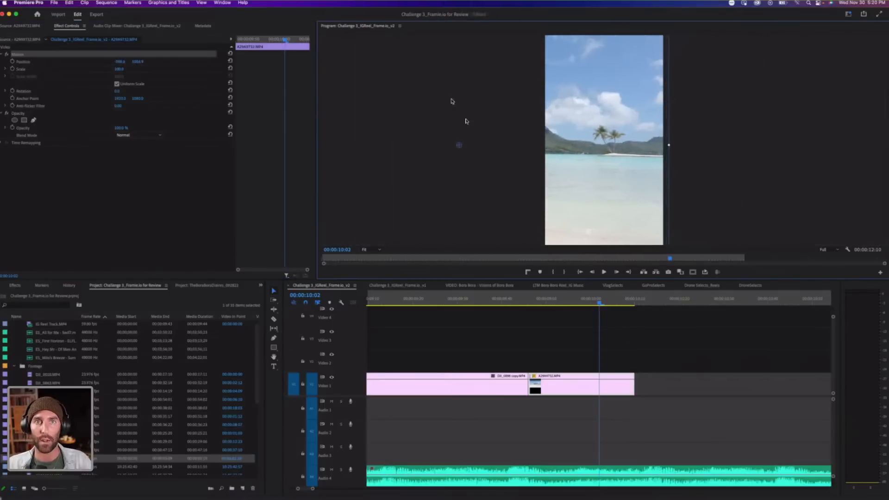
Play the ending against the music and extend the beach clip's end to about 00:00:10:28.
left_click(530, 303)
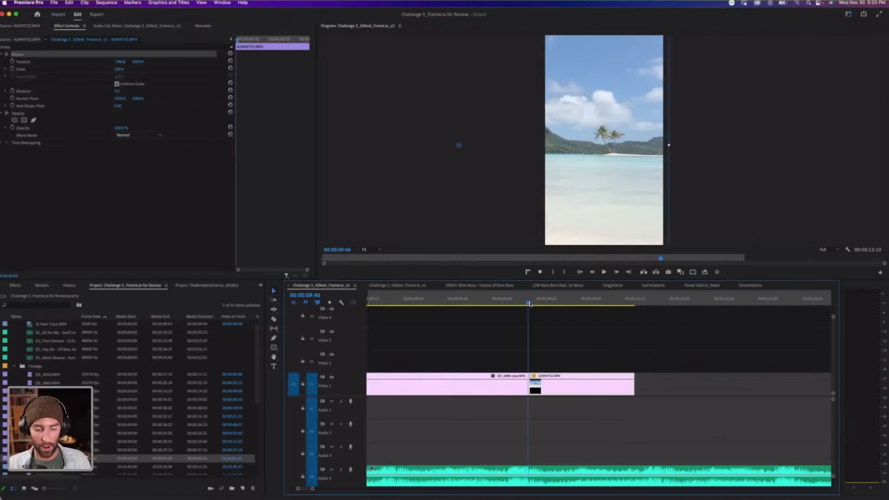
key("minus")
key("minus")
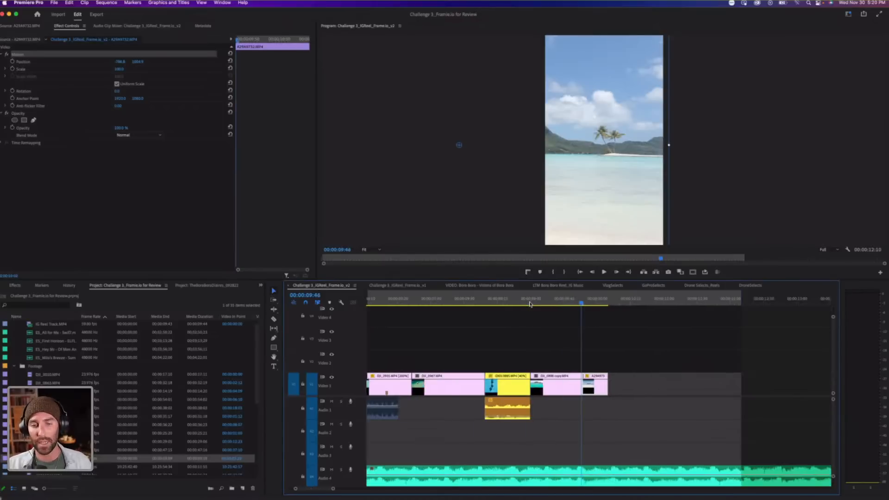
key("equal")
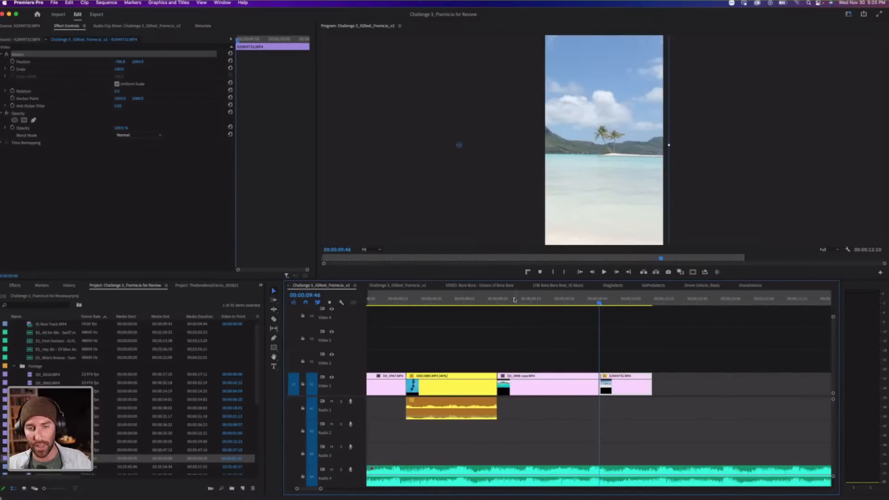
left_click(491, 304)
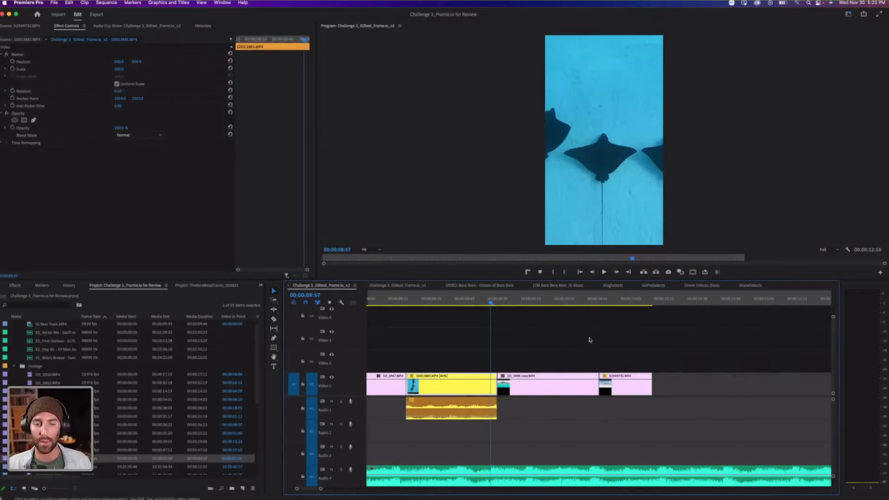
scroll(588, 339, "right", 2)
key("space")
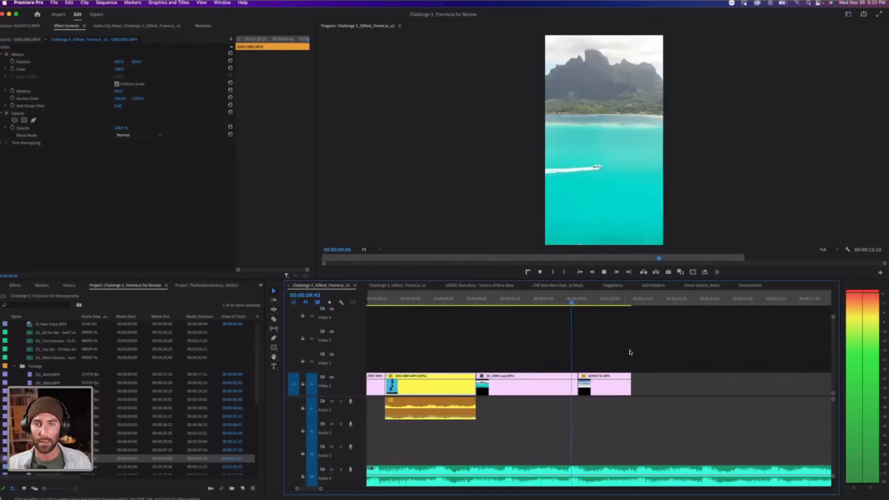
left_click_drag(628, 380, 672, 380)
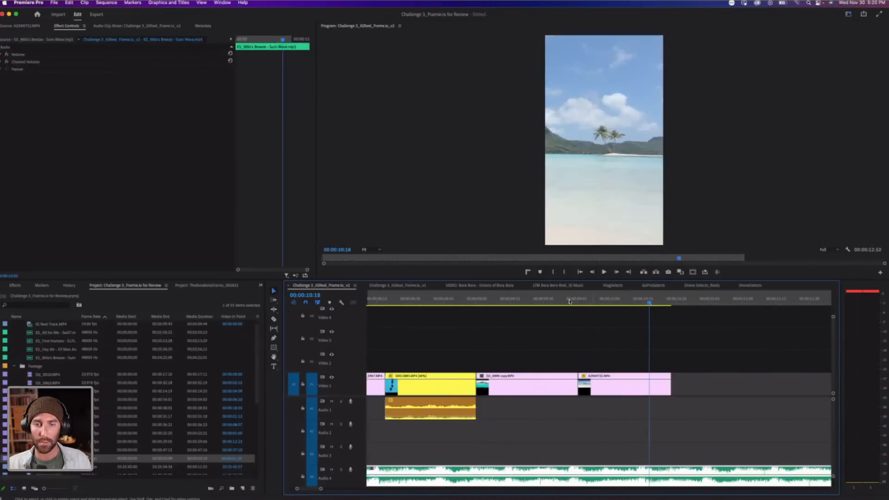
key("space")
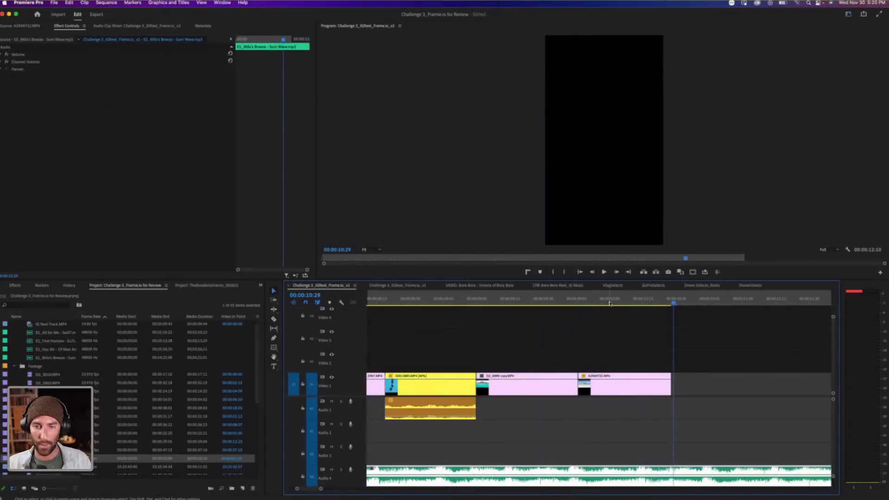
At 00:00:10:00, reposition the beach clip's image horizontally so the mountain and the person in the water are in frame.
left_click(609, 303)
left_click(42, 55)
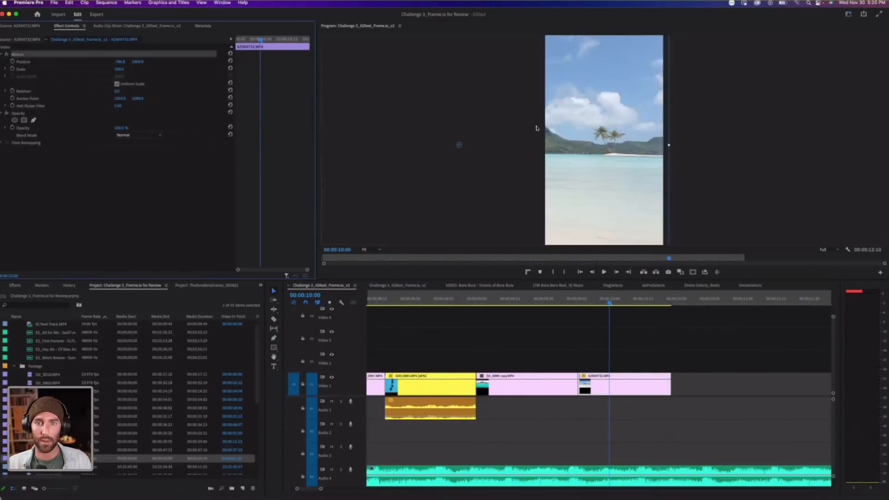
left_click_drag(586, 126, 719, 126)
Play the ending from the rays through the beach clip and extend the beach clip's end to about 00:00:10:37.
left_click(506, 301)
key("space")
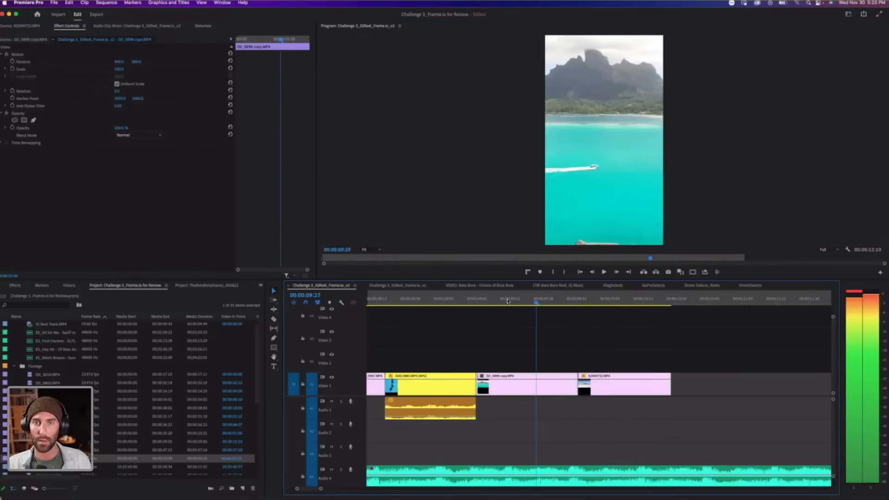
left_click(460, 301)
key("space")
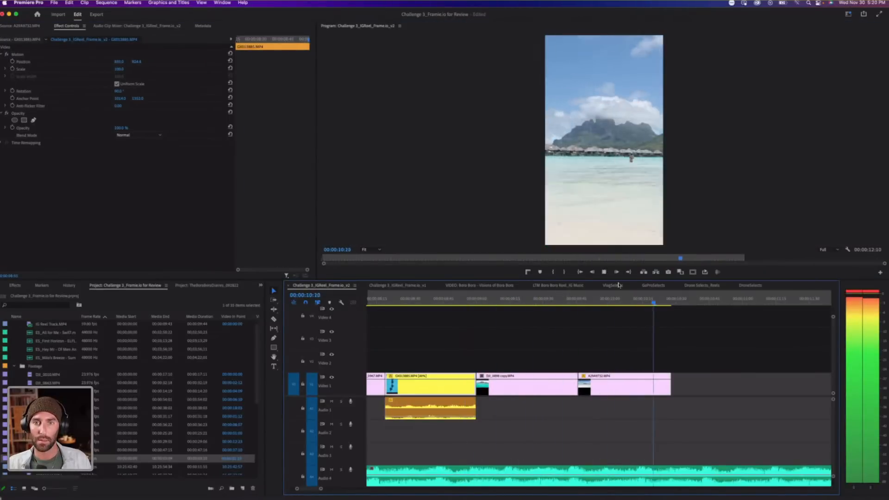
key("space")
left_click_drag(672, 389, 692, 389)
left_click(648, 298)
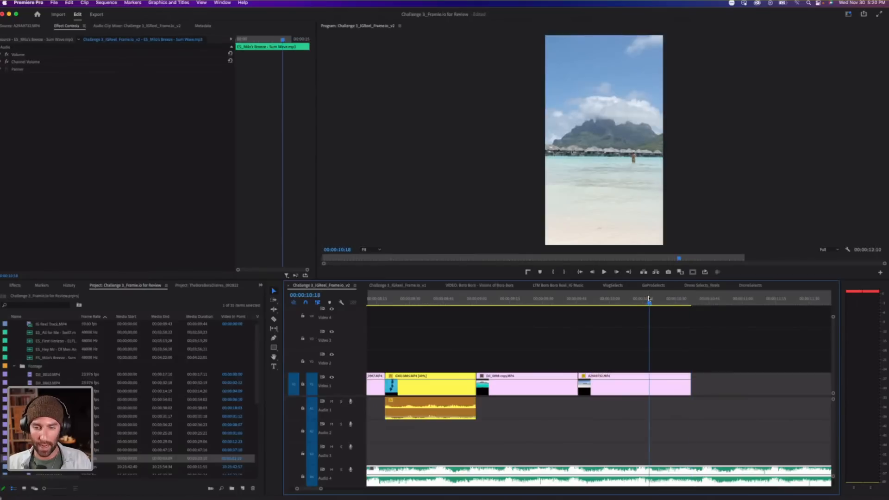
Preview several clips in the Footage bin and load the DJI_0948 drone clip of sailboats over the reef.
key("minus")
key("minus")
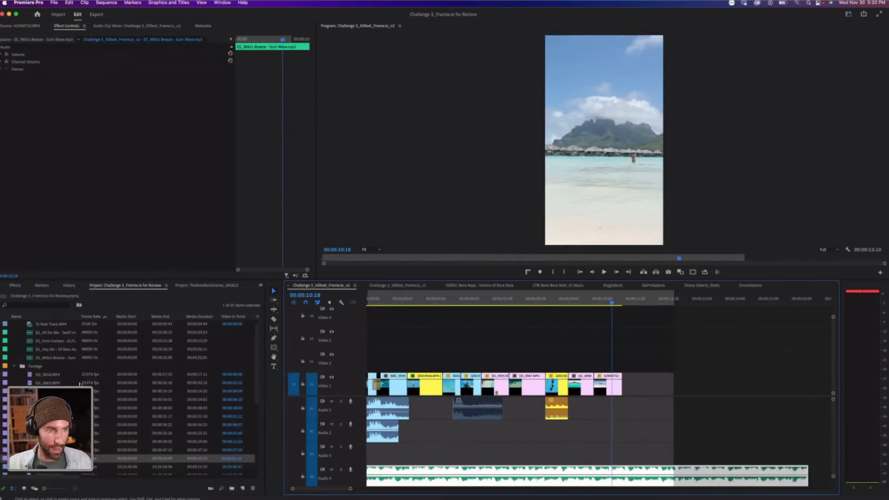
double_click(30, 408)
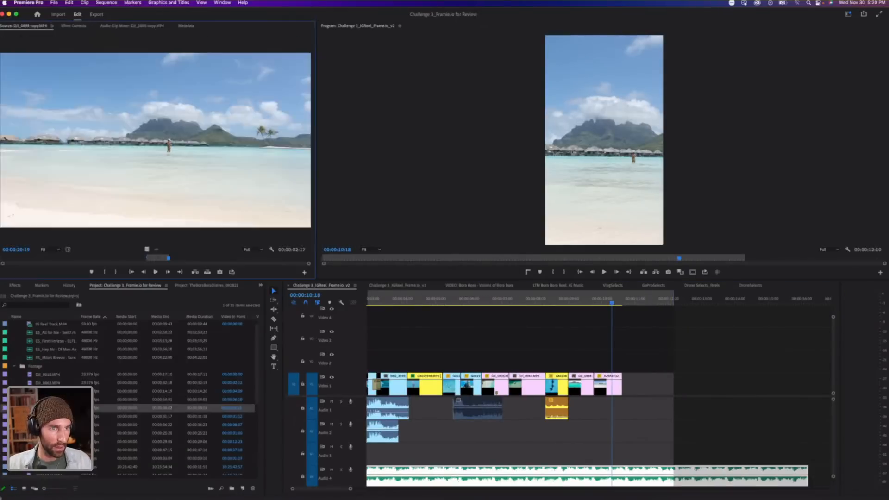
double_click(30, 417)
double_click(30, 400)
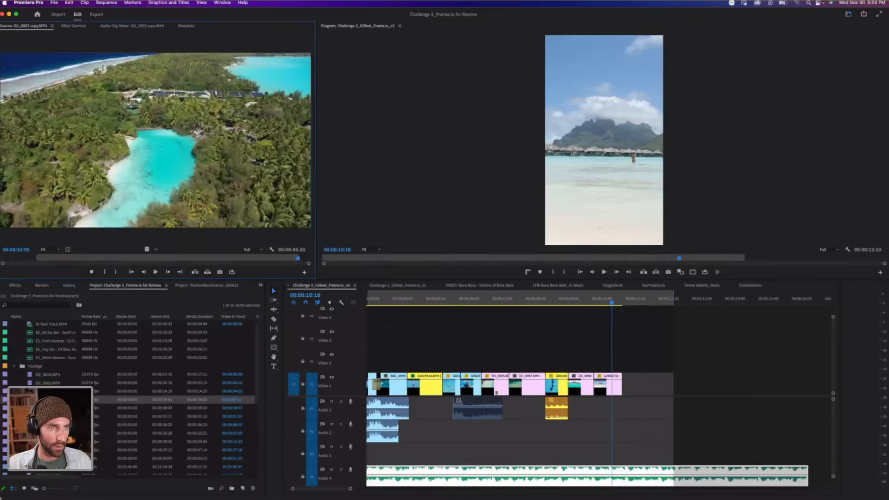
scroll(30, 399, "down", 5)
double_click(30, 408)
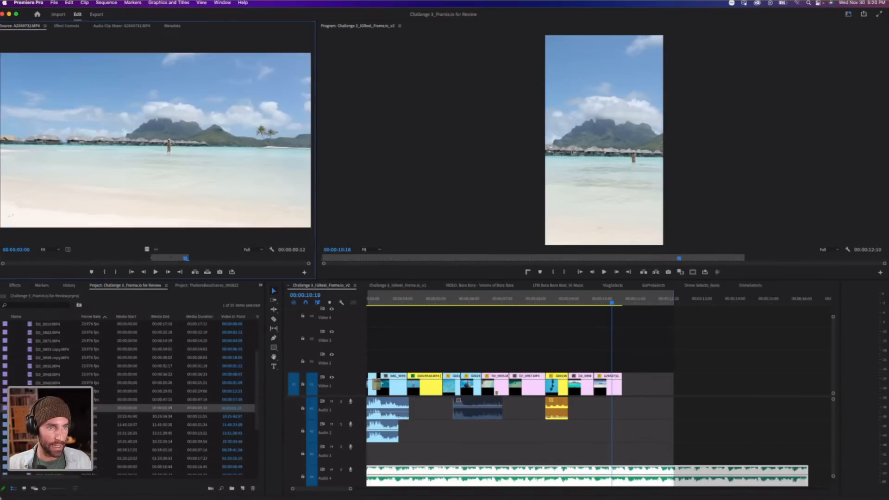
double_click(29, 400)
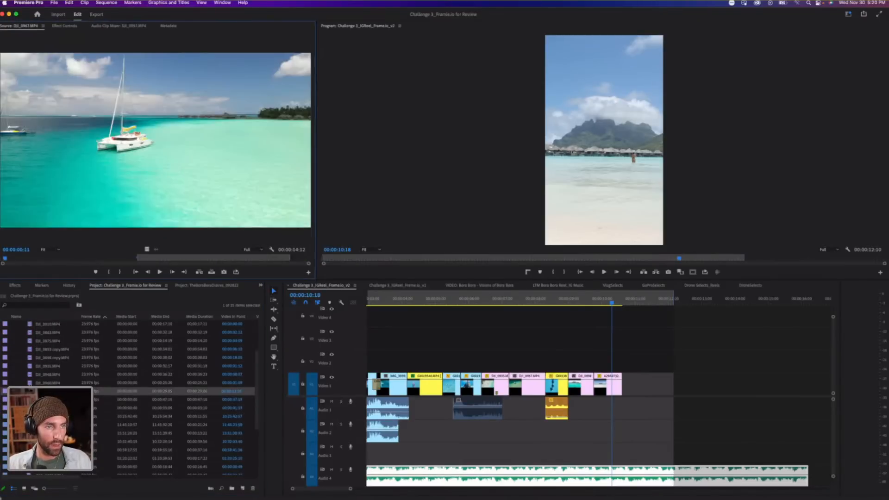
double_click(30, 382)
double_click(30, 375)
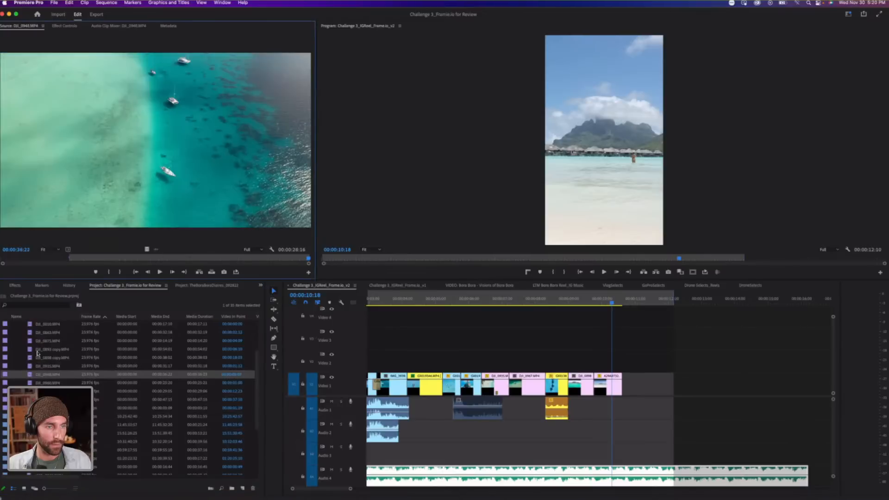
Mark a section of about four seconds ending at 00:00:33:14 in DJI_0948 and place it after the beach clip on Video 1.
left_click_drag(104, 258, 282, 251)
key("i")
key("o")
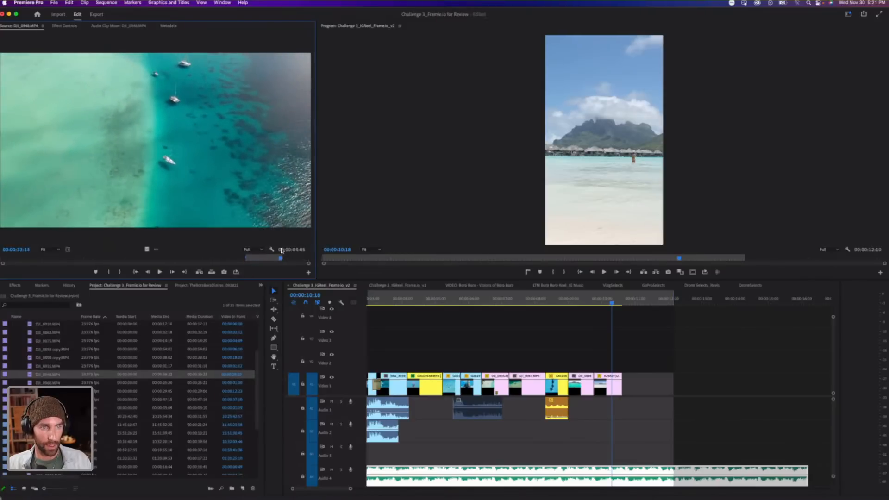
left_click_drag(498, 334, 639, 388)
Play into the DJI_0948 clip and shift its image sideways so the sailboats are centred in the vertical frame.
key("space")
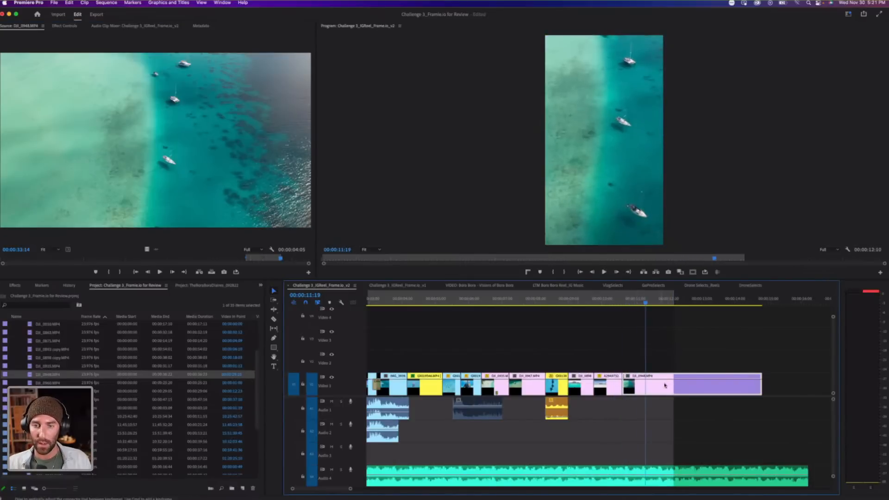
scroll(665, 388, "right", 2)
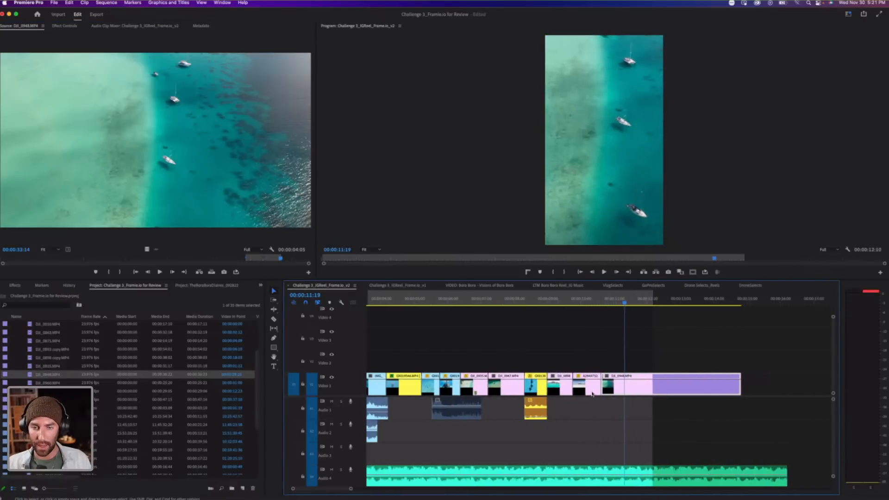
left_click(65, 26)
left_click(33, 54)
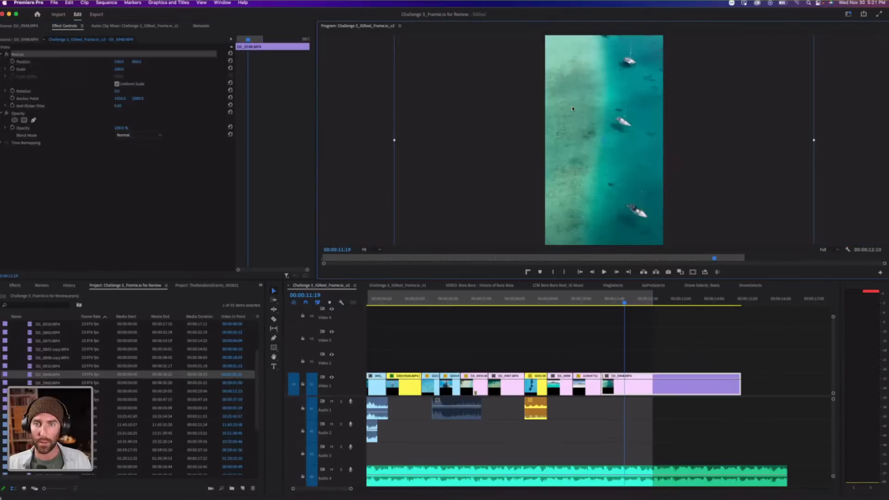
left_click_drag(571, 107, 546, 107)
Set the DJI_0948 clip's speed to 150%.
left_click(640, 387)
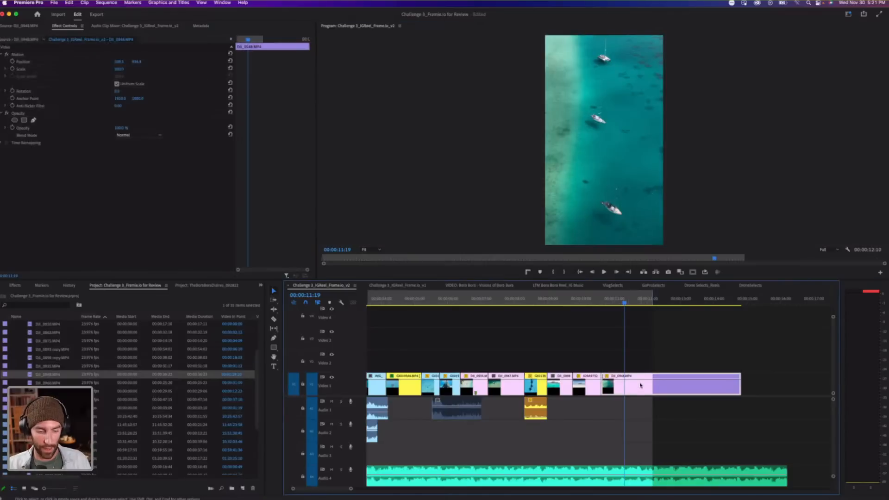
key("super+r")
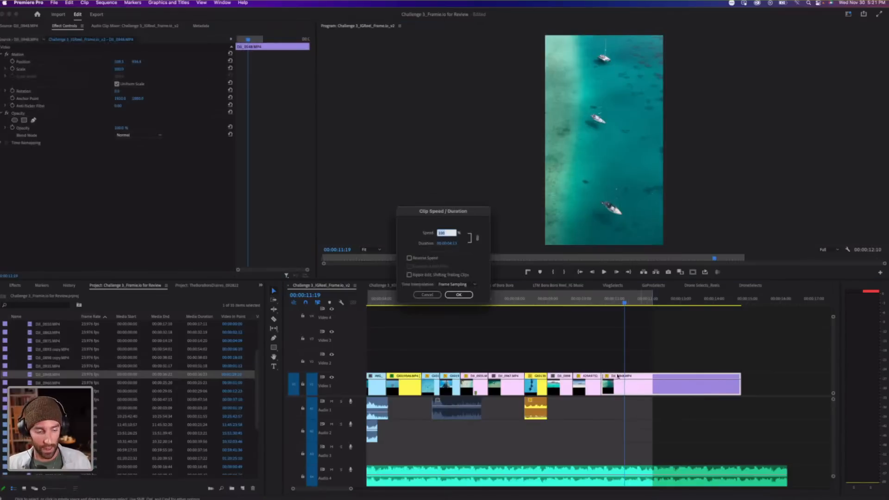
type("150")
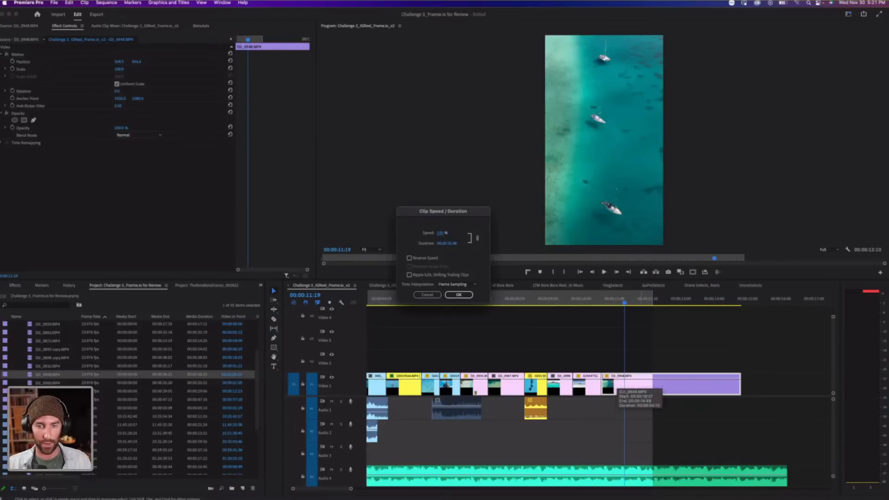
key("Return")
key("Return")
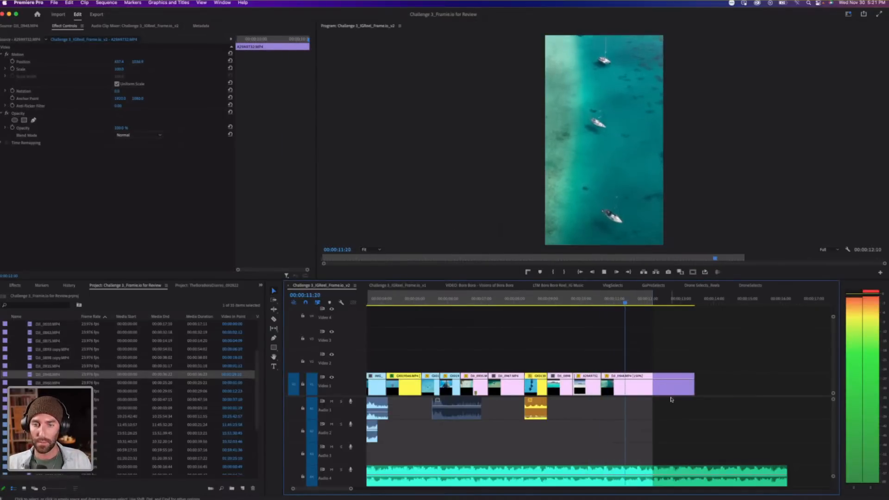
Trim the end of the DJI_0948 clip back to the end of the sequence's marked in/out range.
left_click_drag(653, 386, 653, 386)
left_click(685, 377)
left_click(637, 301)
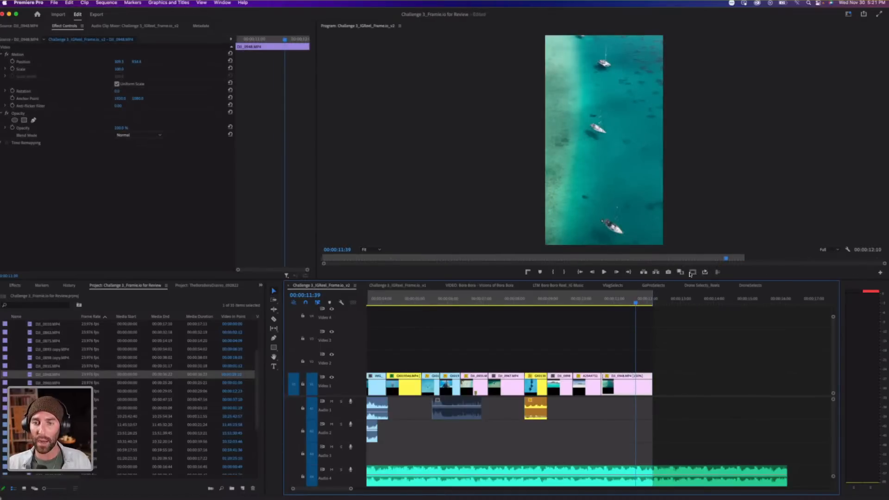
Turn on loop playback for the sequence preview, then view the available transport buttons and cancel without changing the layout.
left_click(705, 272)
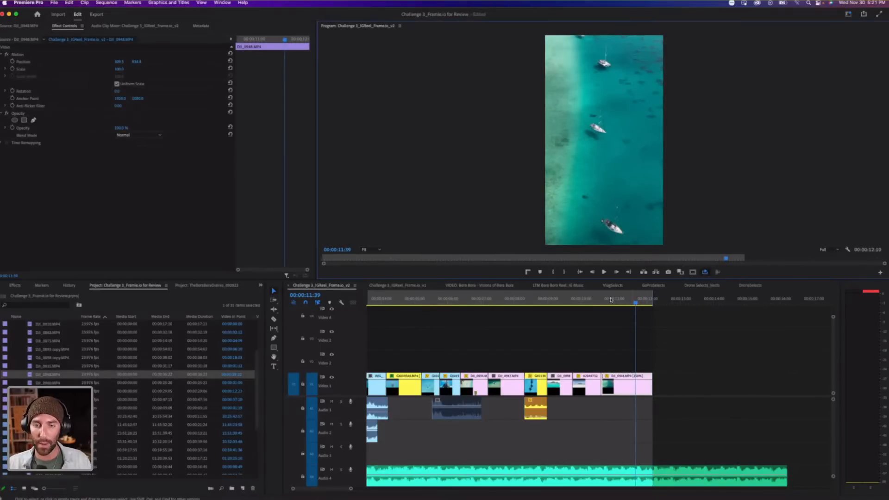
left_click(587, 300)
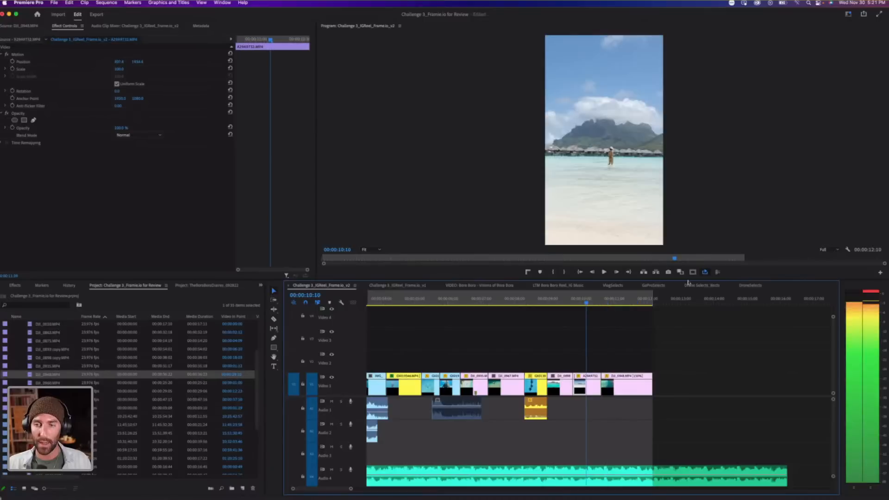
left_click(880, 273)
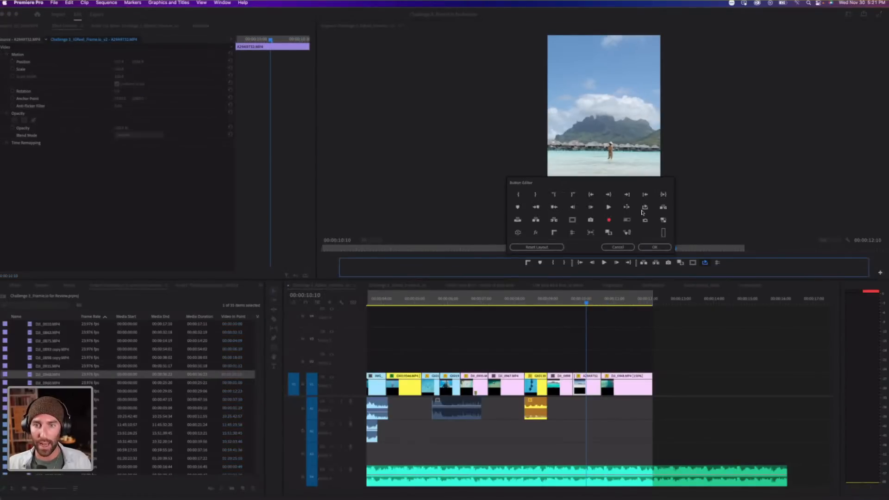
left_click(618, 247)
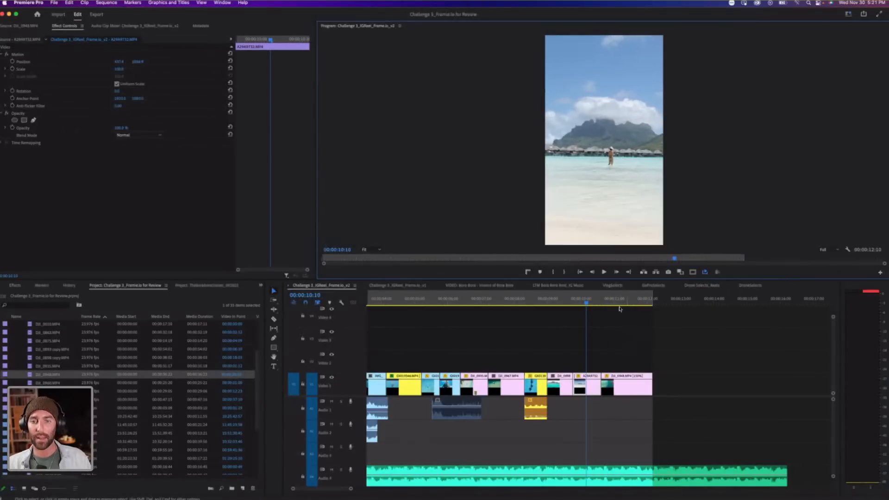
Save the project and play the sequence from its start in a loop.
left_click(677, 345)
key("minus")
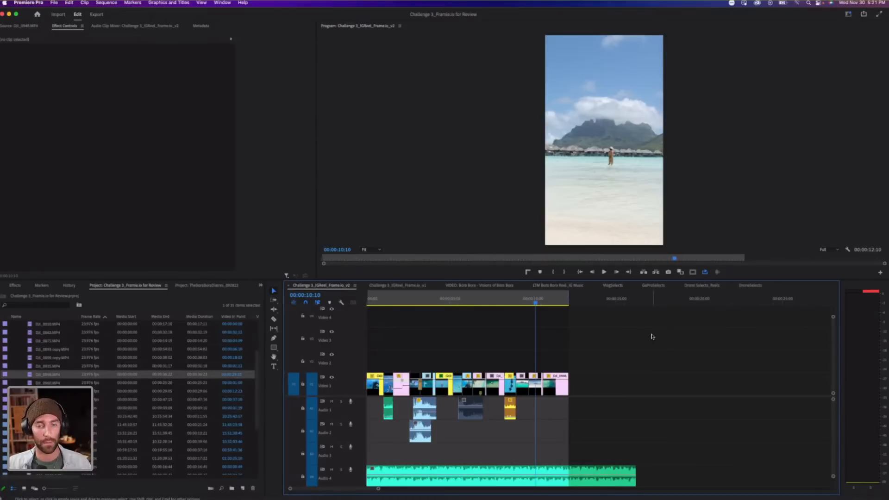
key("Home")
key("super+s")
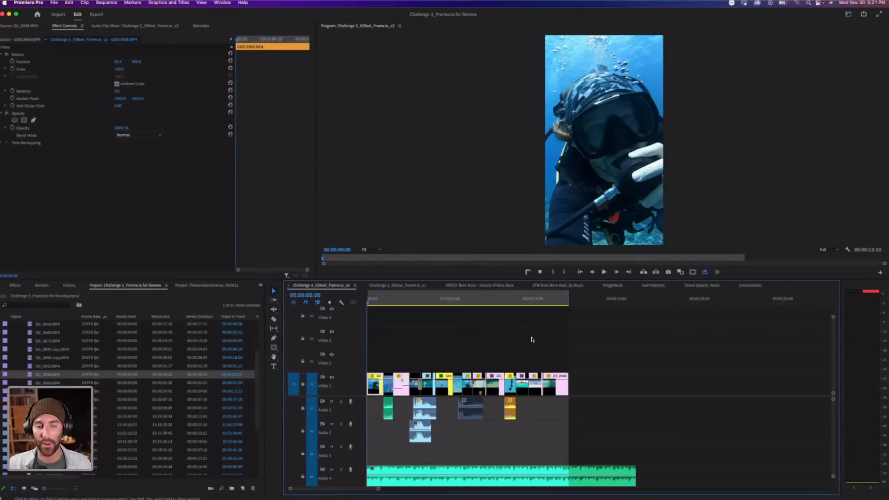
key("space")
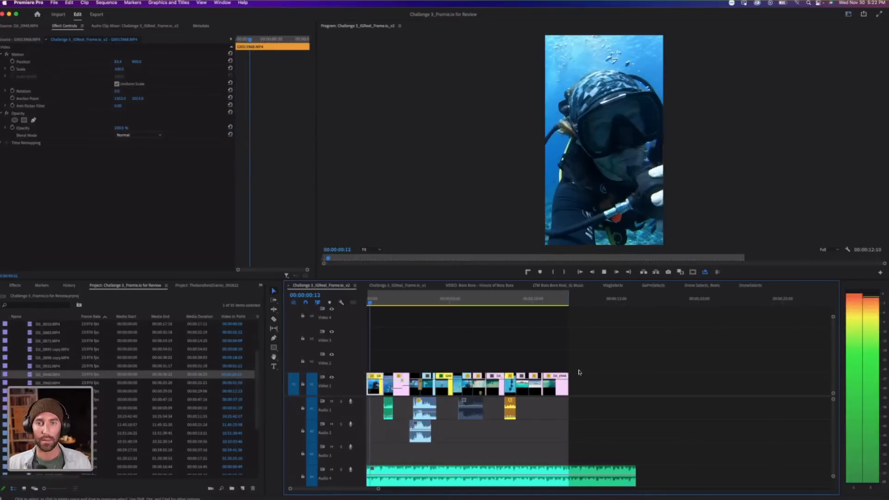
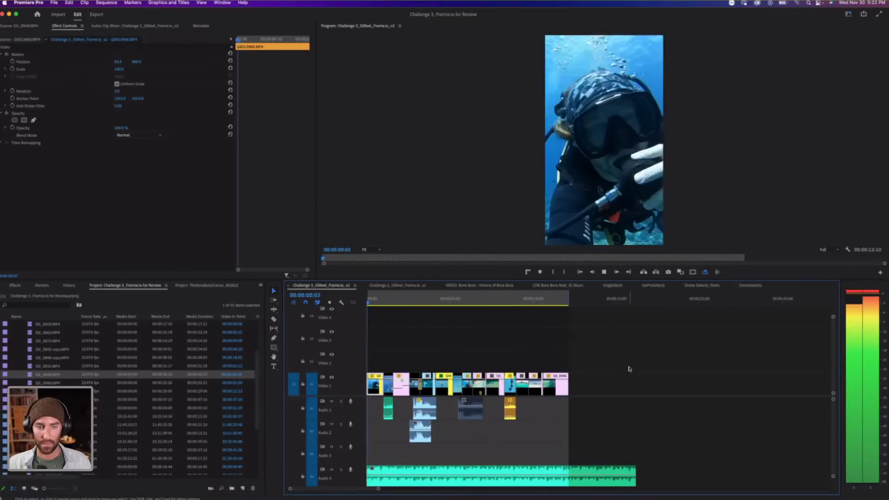
key("space")
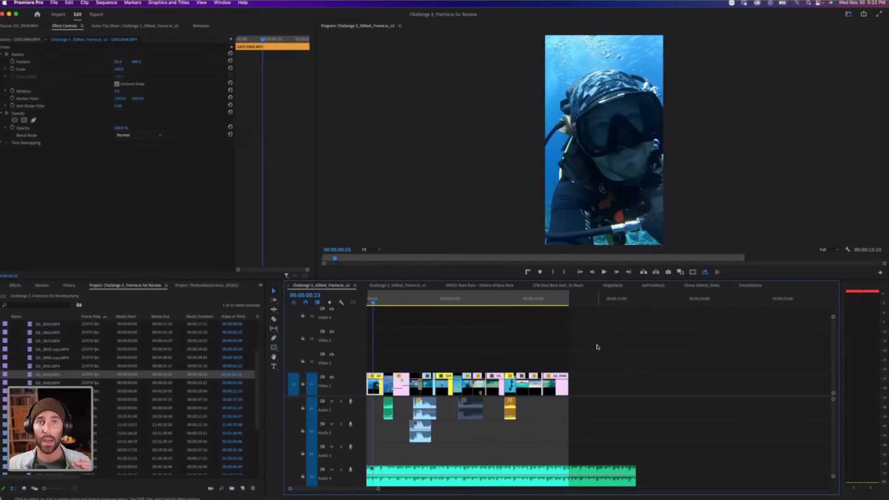
Move to 00:00:04:58 in the sequence and switch to the Review workspace.
left_click(449, 302)
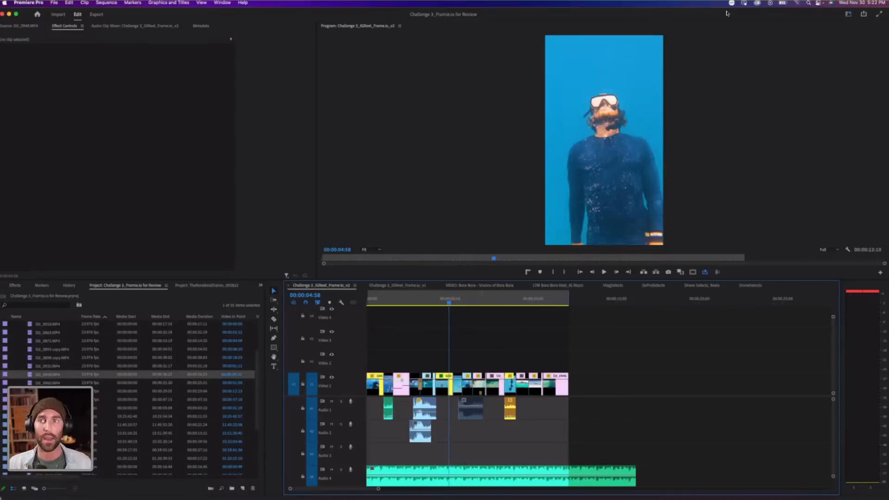
left_click(847, 14)
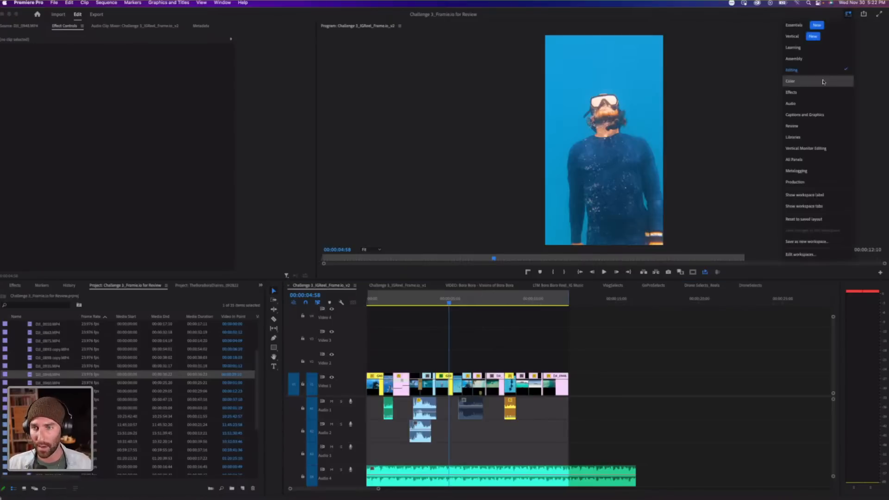
left_click(792, 126)
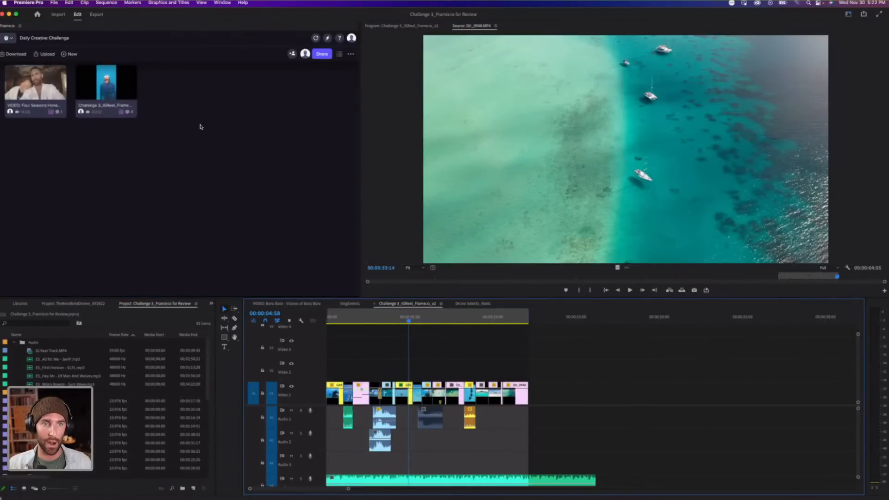
Upload the whole v2 sequence to Frame.io with the Web 1080 preset and auto-versioning, and check its render in Media Encoder.
left_click(44, 54)
left_click(40, 69)
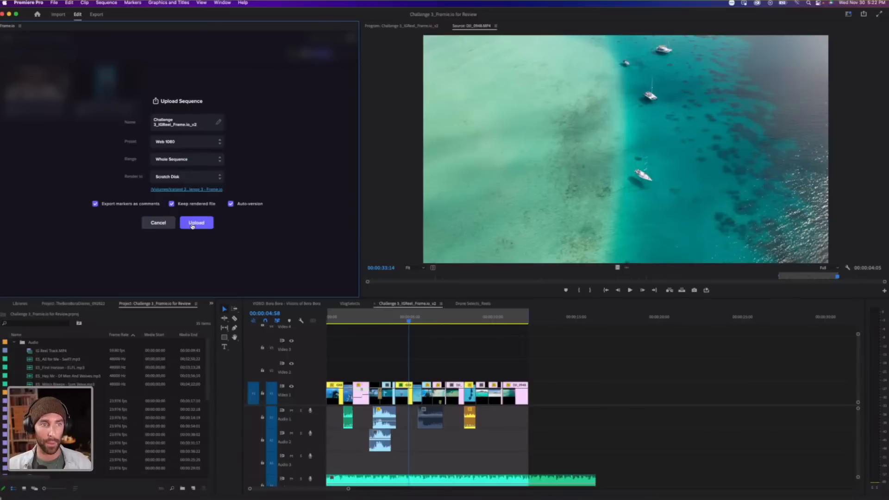
left_click(192, 225)
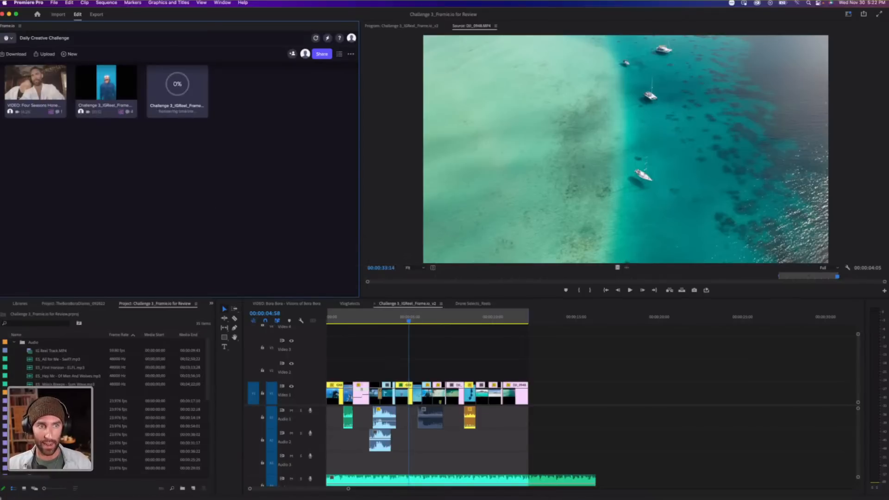
left_click(545, 492)
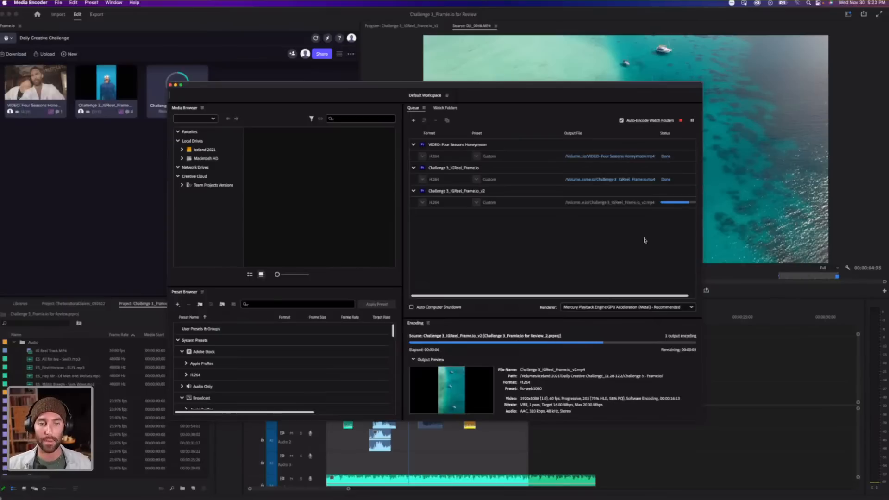
left_click(98, 189)
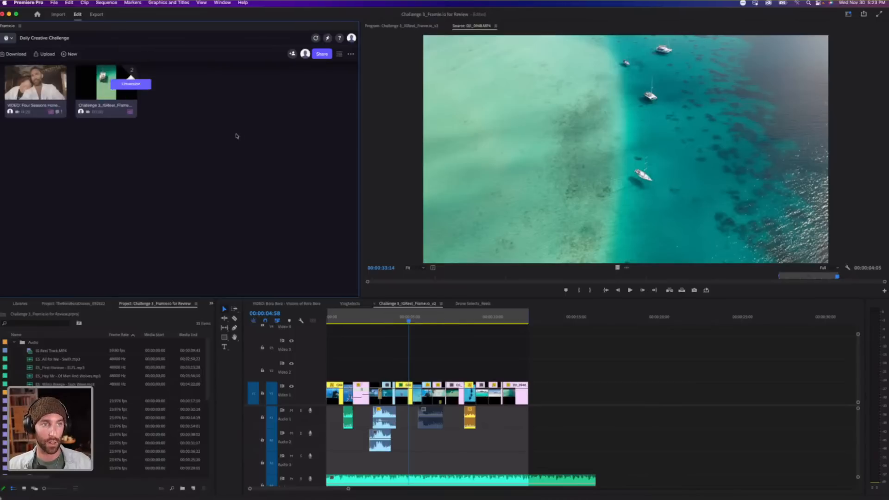
Open the uploaded Challenge 3_IGReel_Frame.io_v2 video, view its list of versions, and return to the project's media.
left_click(117, 95)
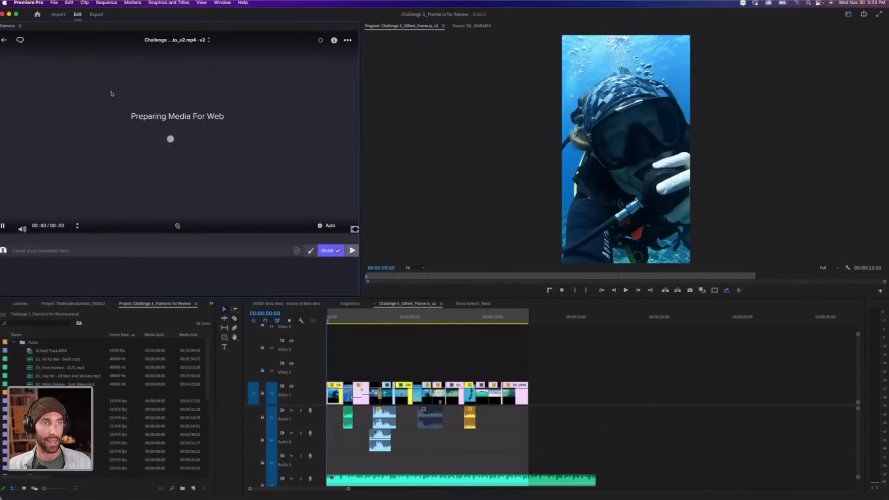
left_click(209, 41)
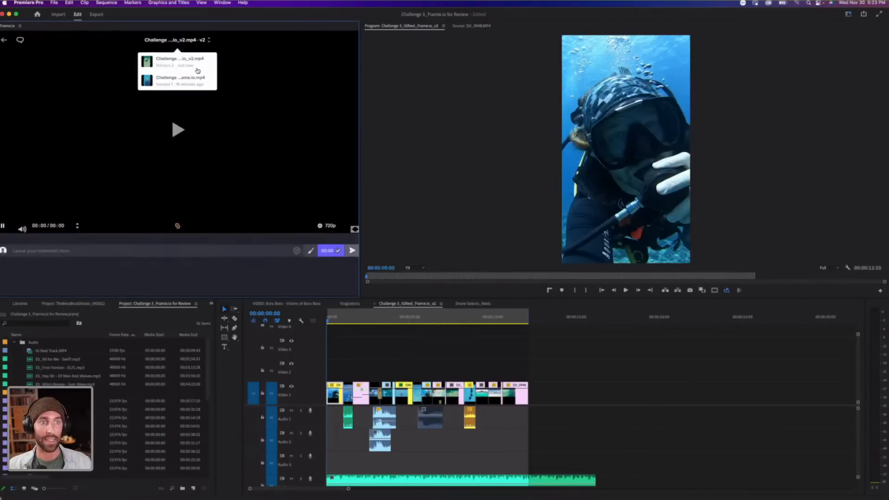
left_click(209, 42)
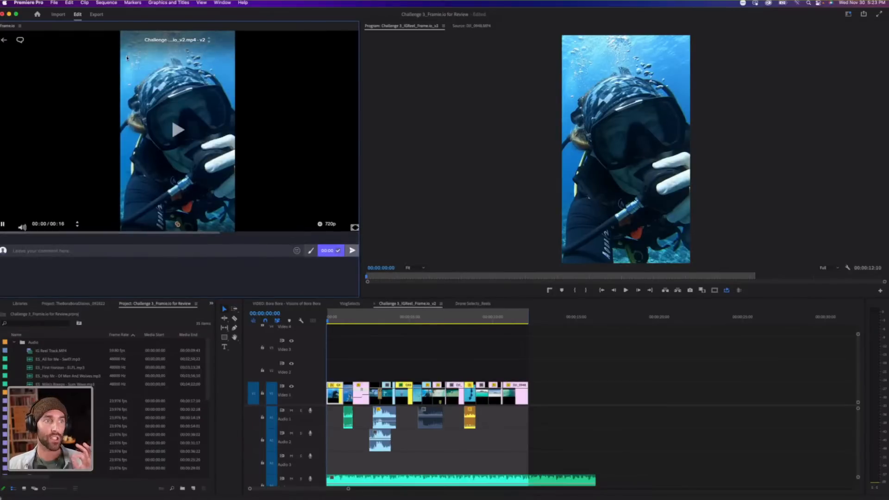
left_click(4, 41)
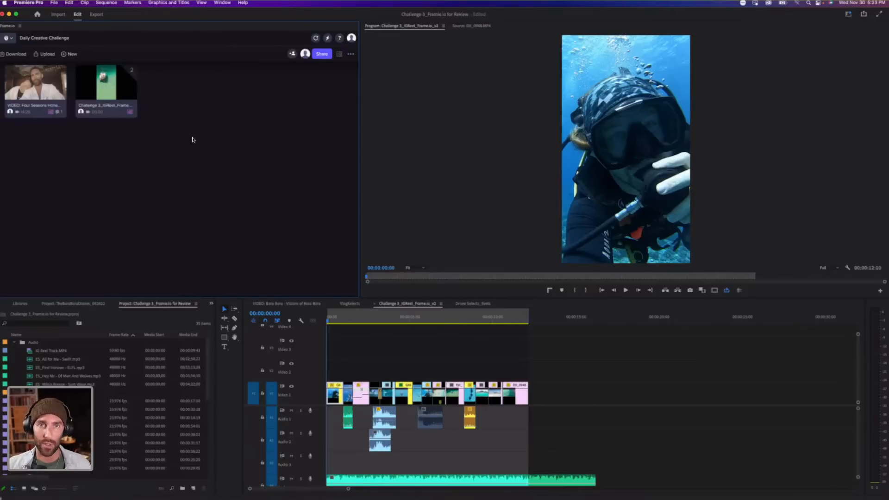
Reopen the v2 video and post the comment "Here is version 2 - what are your thoughts?" at 00:00.
double_click(108, 93)
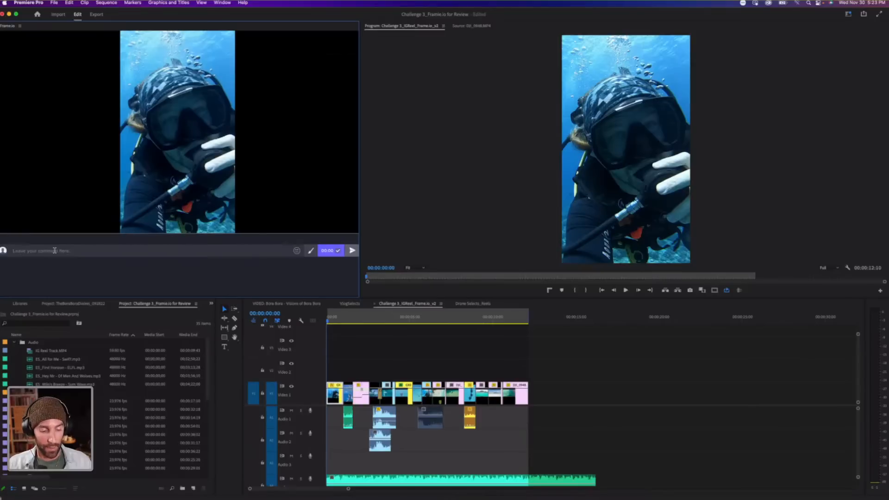
type("Here is version 2 - What are your thought")
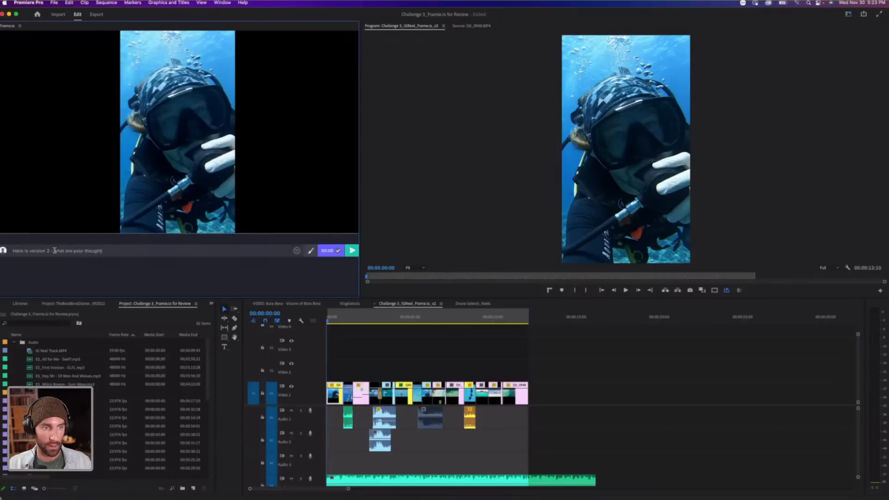
key("Return")
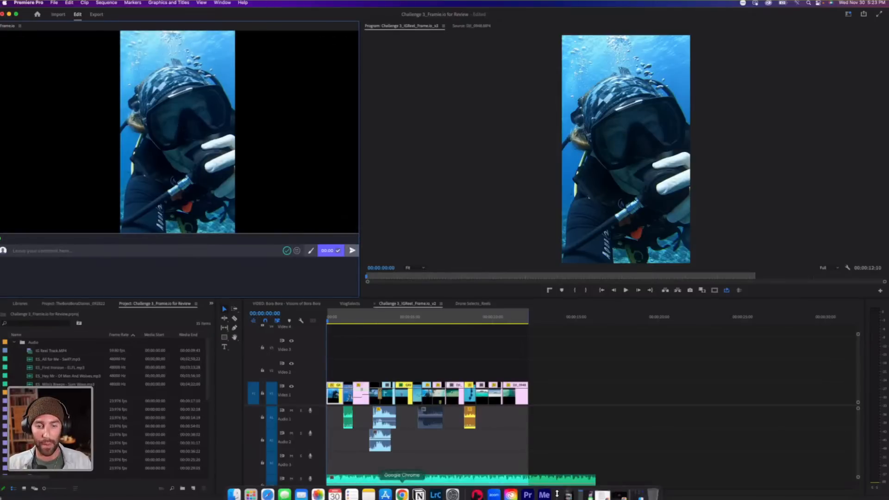
Switch to Frame.io in Google Chrome and open the v2 reel from the Daily Creative Challenge project to check its comment.
left_click(402, 494)
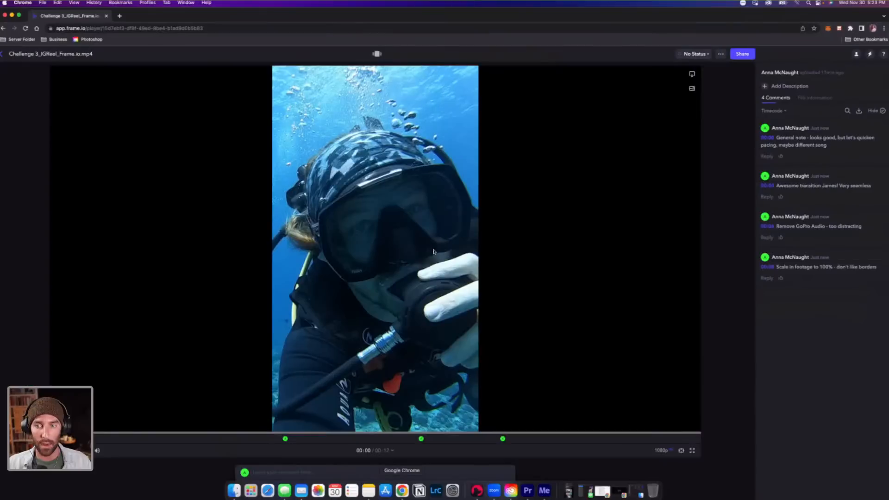
left_click(3, 55)
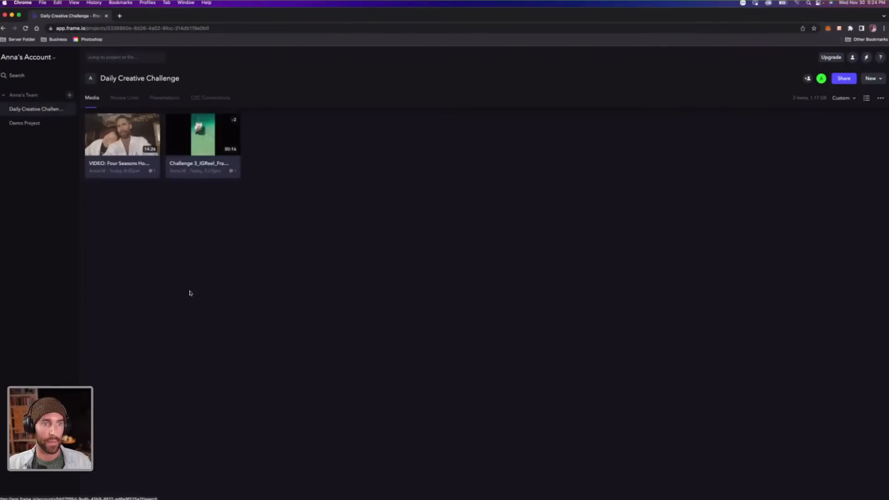
left_click(200, 144)
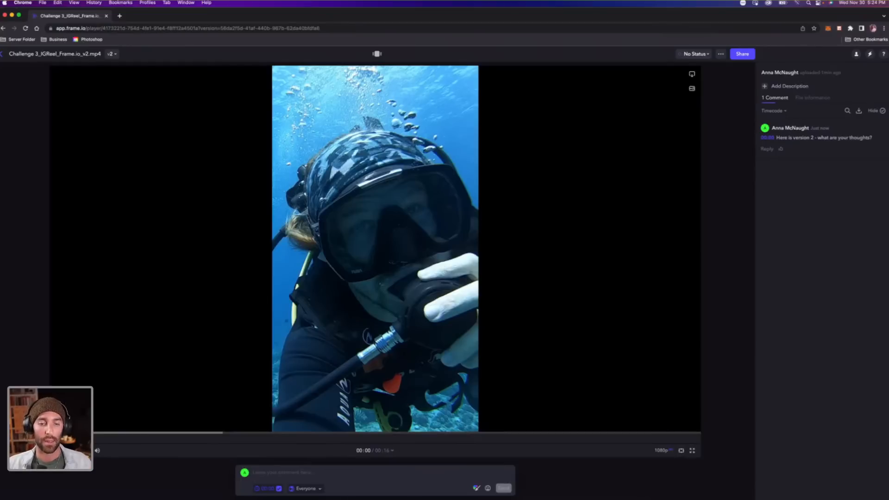
Switch back to Premiere Pro, save the project, and move the playhead to 00:00:03:16 in the v2 sequence.
left_click(542, 490)
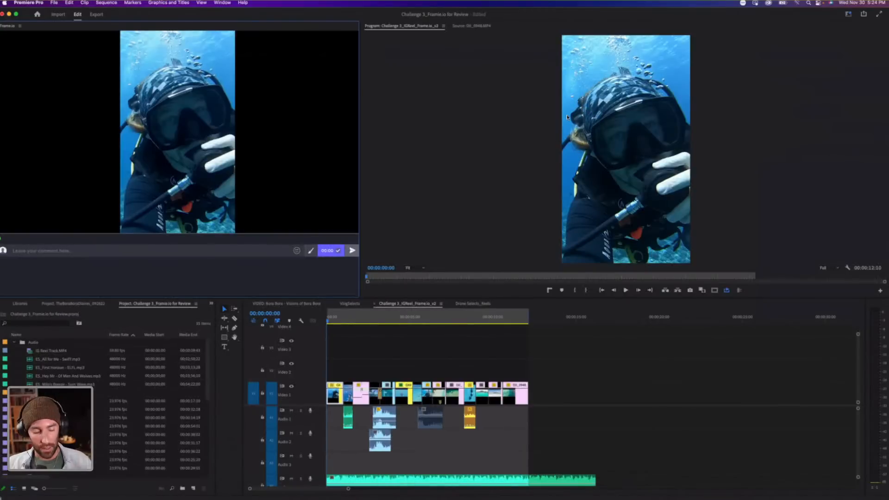
key("super+s")
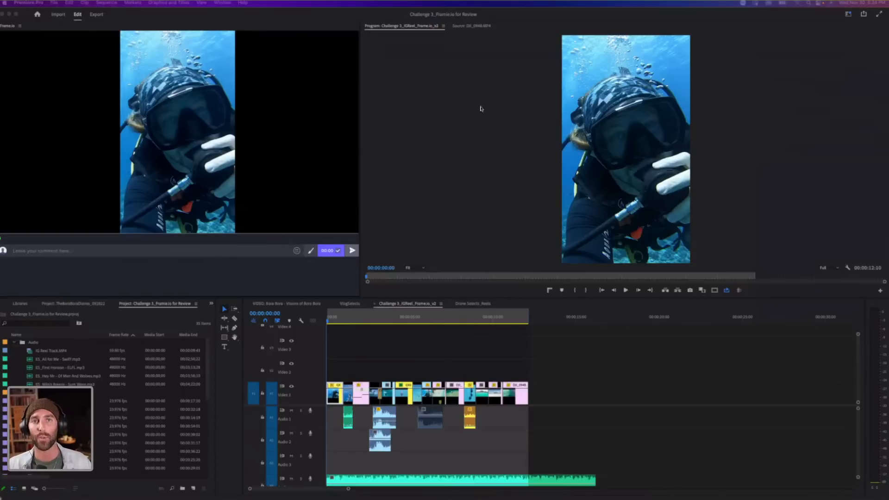
left_click(539, 20)
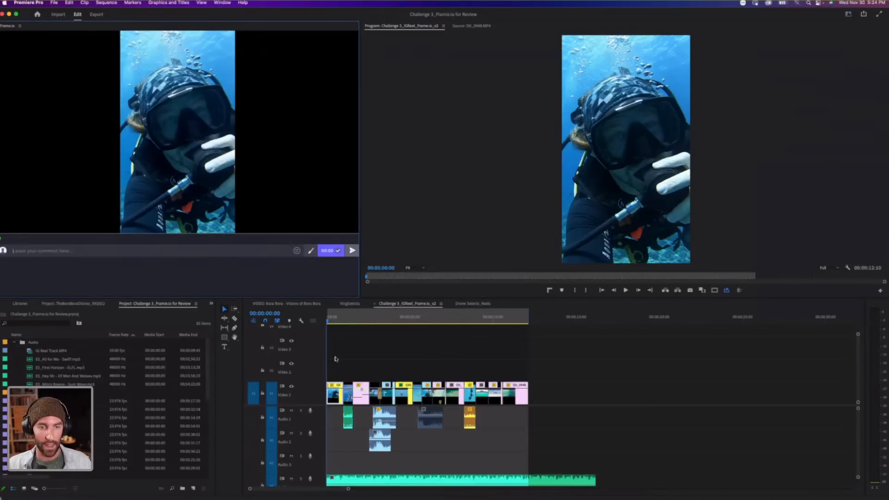
left_click(381, 320)
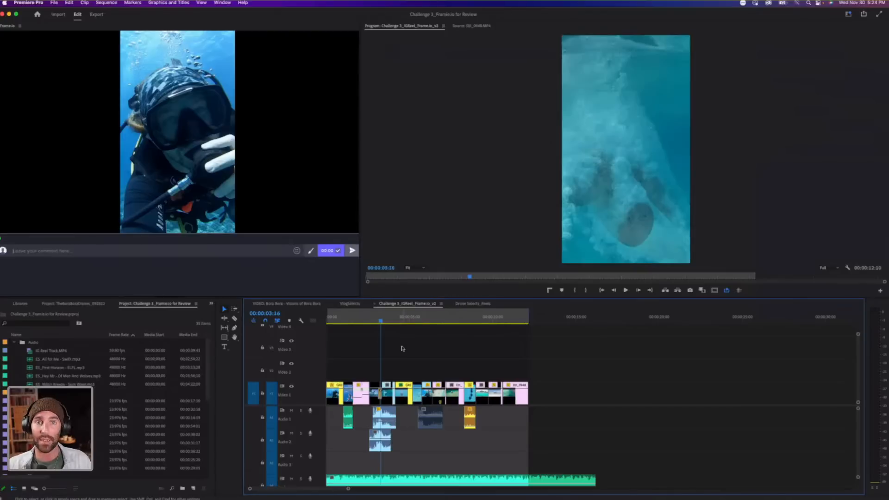